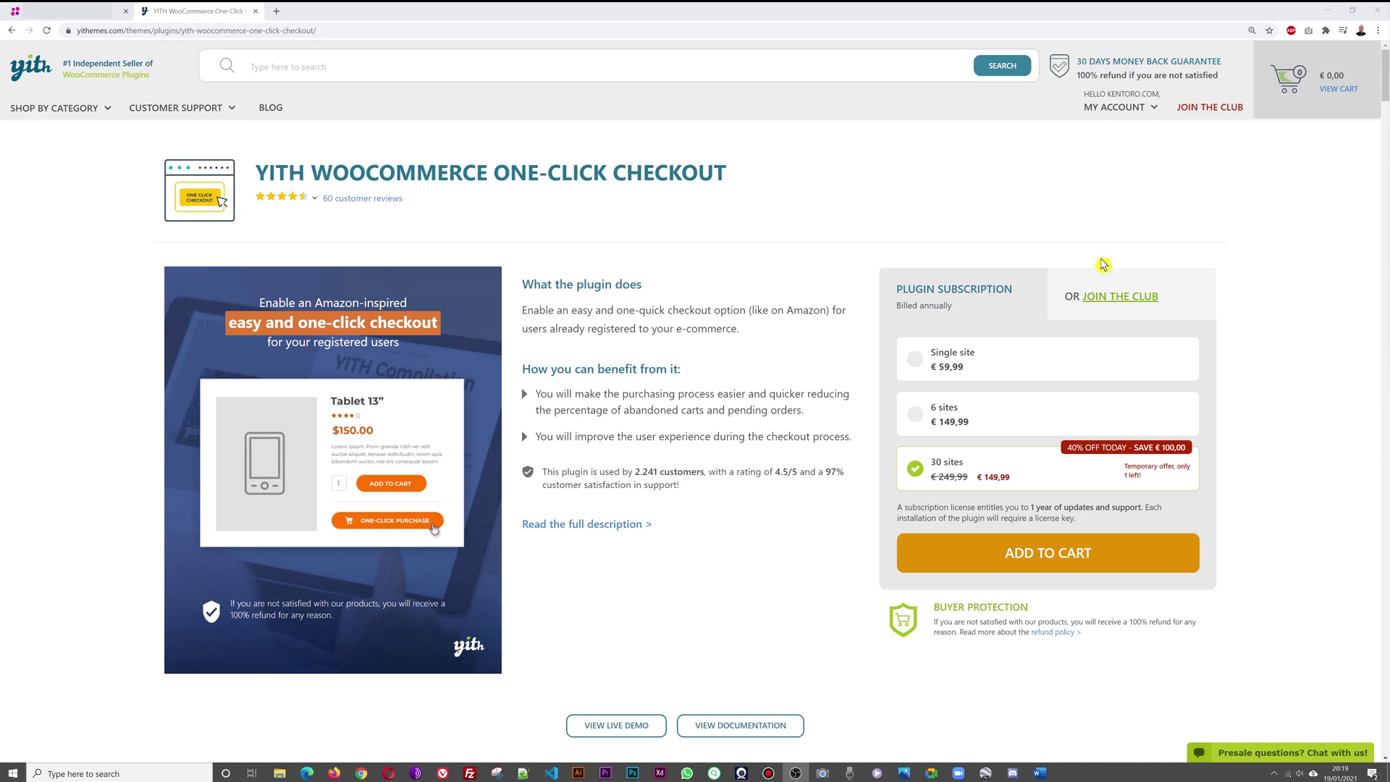
- Launch the YITH One-Click Checkout live demo sandbox store in a new browser tab
left_click(1315, 373)
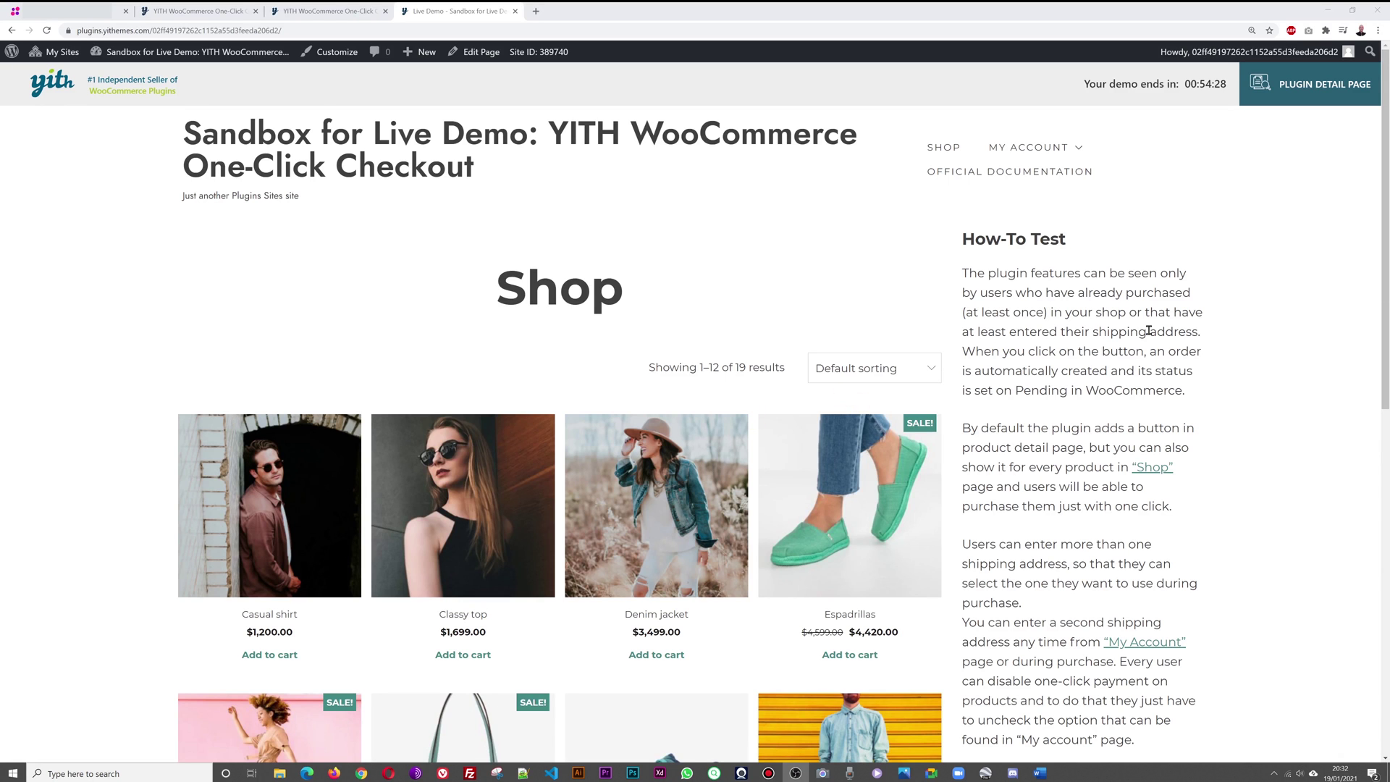
- Add the Hand bag to the cart and reduce its quantity from 2 to 1 for $160.00
scroll(1114, 329, "down", 1)
scroll(1131, 438, "down", 4)
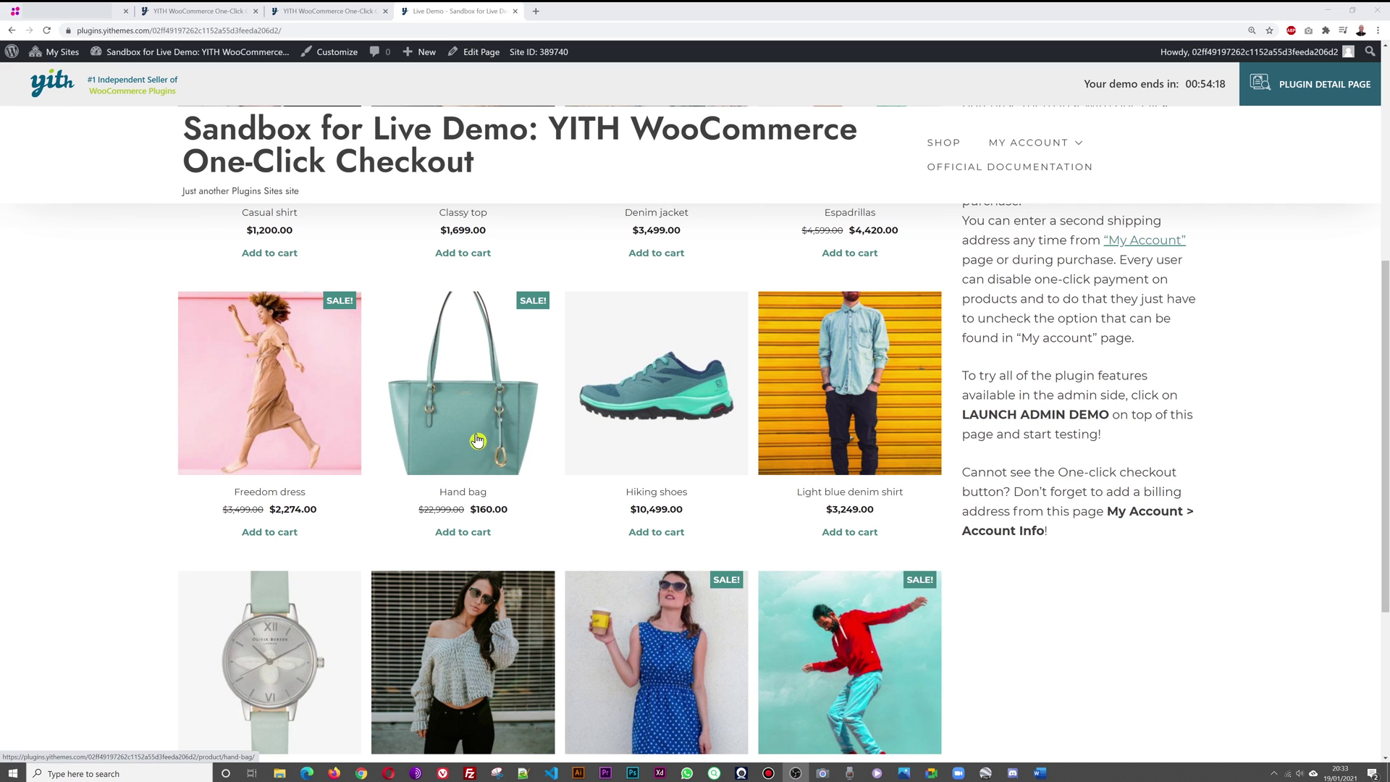
left_click(472, 441)
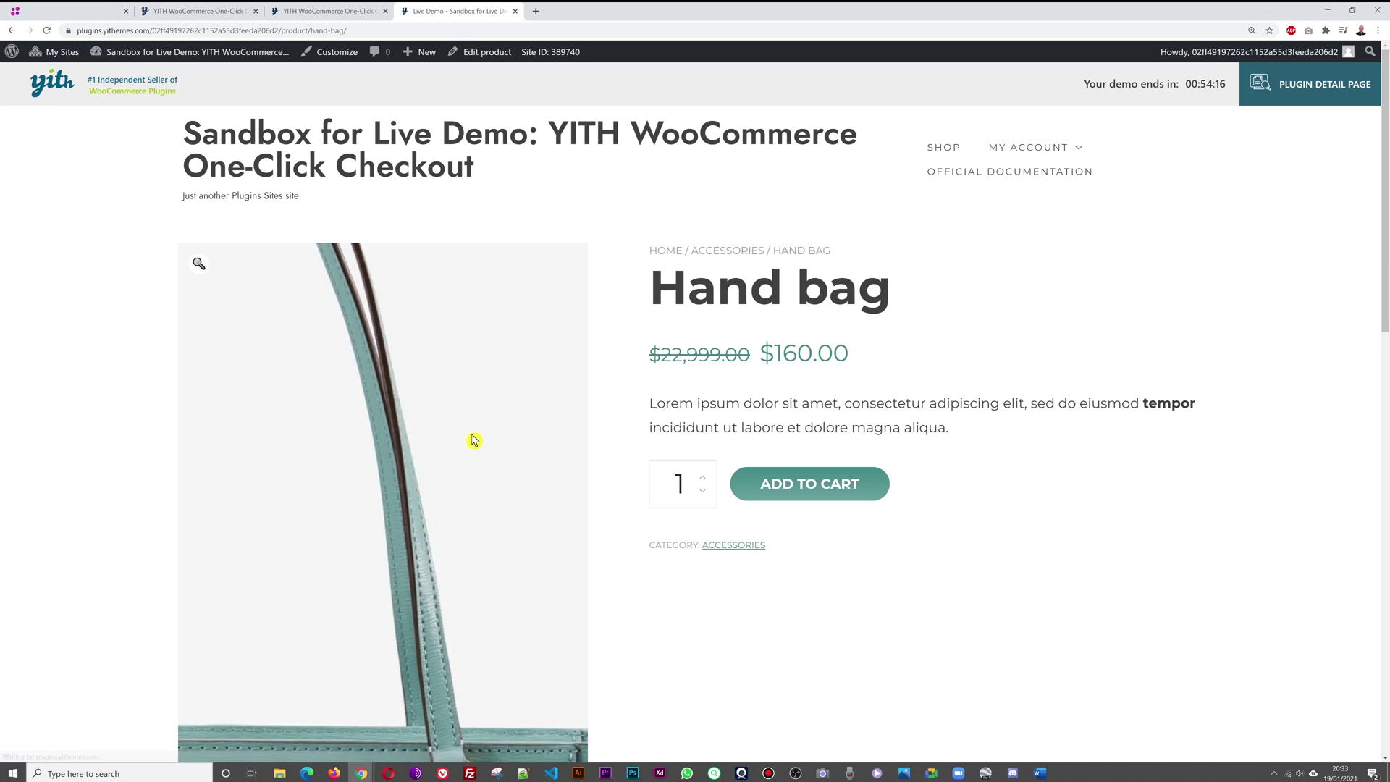
left_click(838, 481)
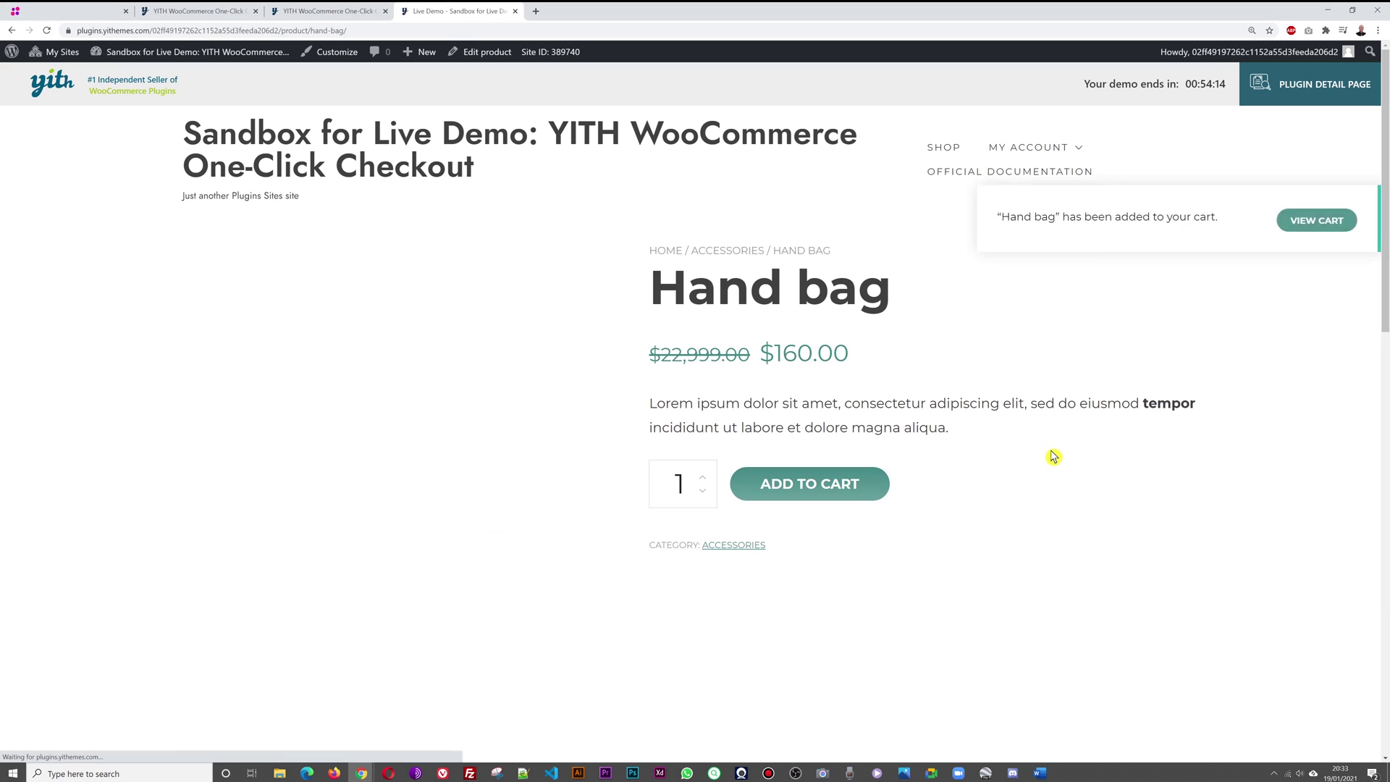
left_click(1314, 220)
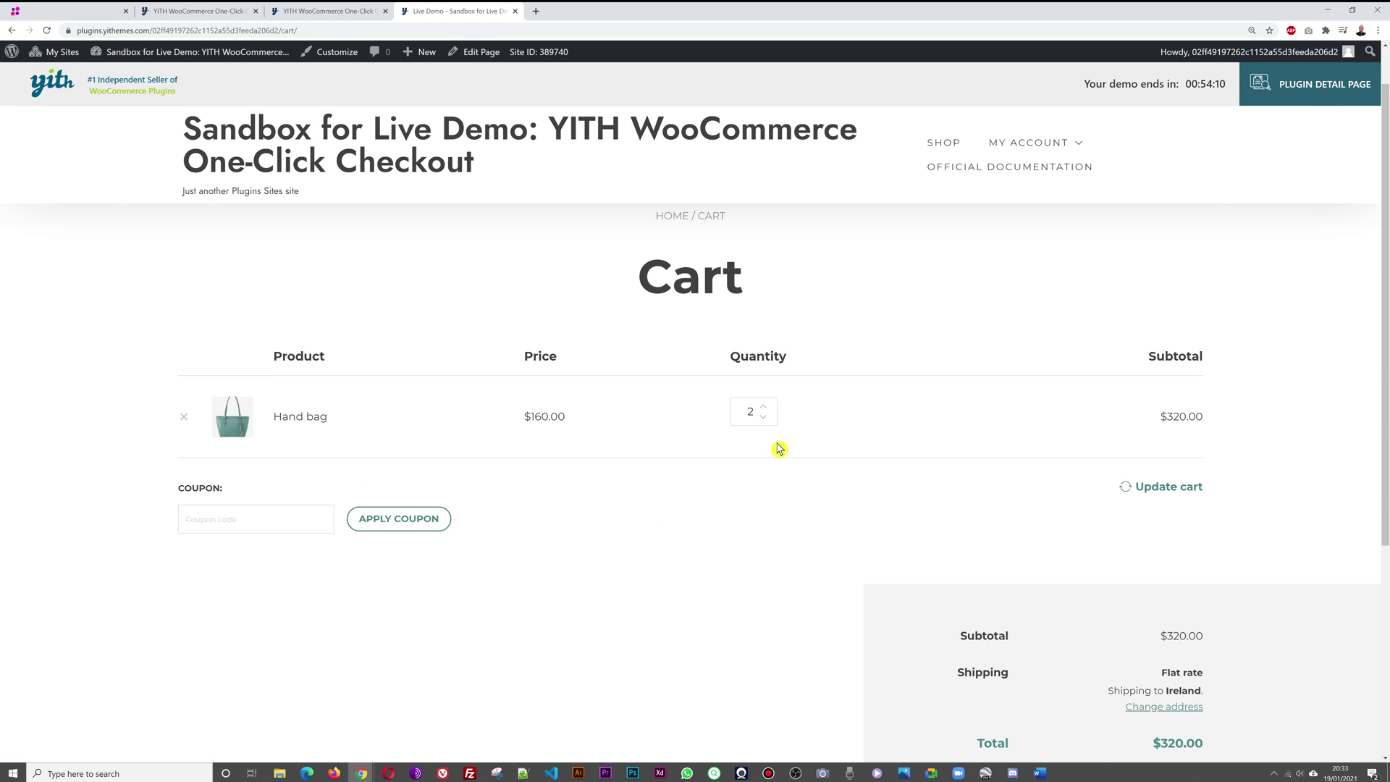
left_click(763, 417)
left_click(1173, 486)
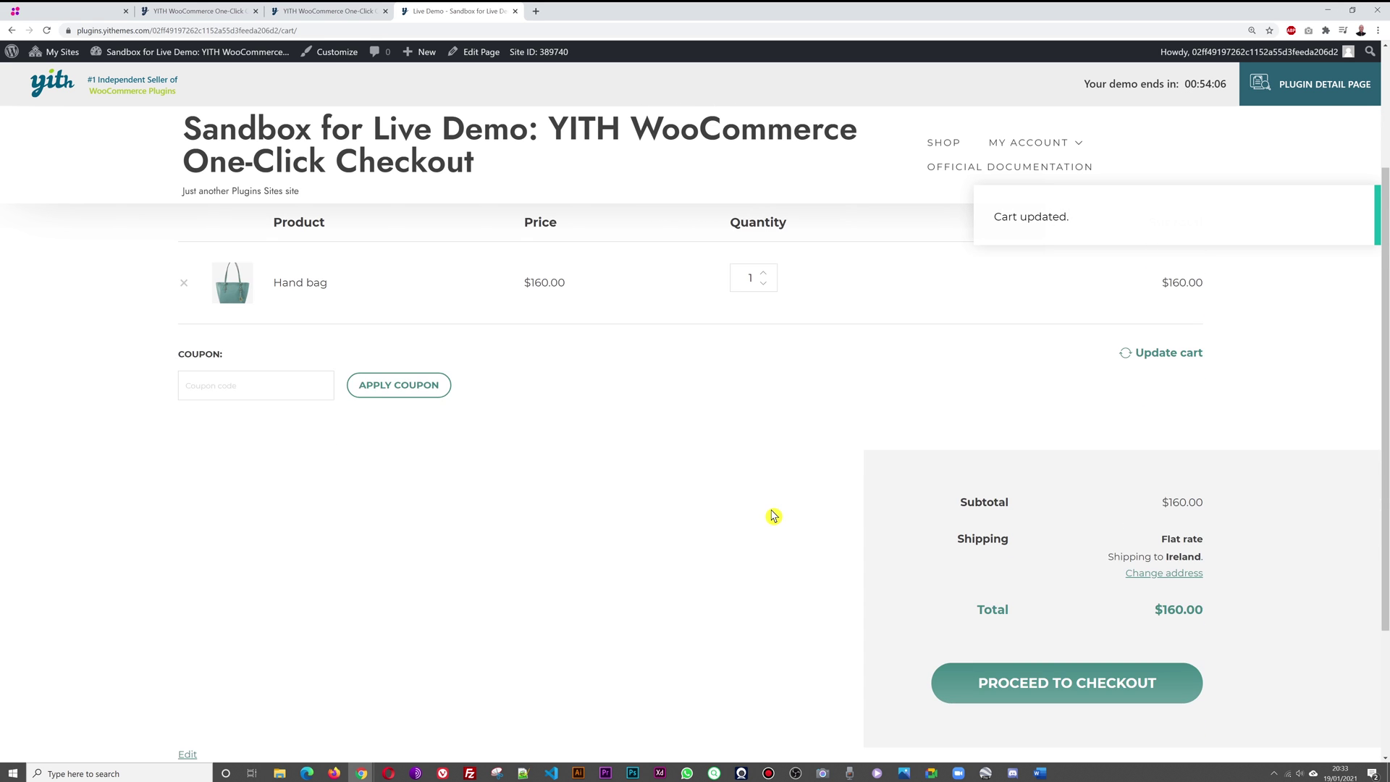
- Proceed to checkout and enter the billing first and last name
left_click(1124, 637)
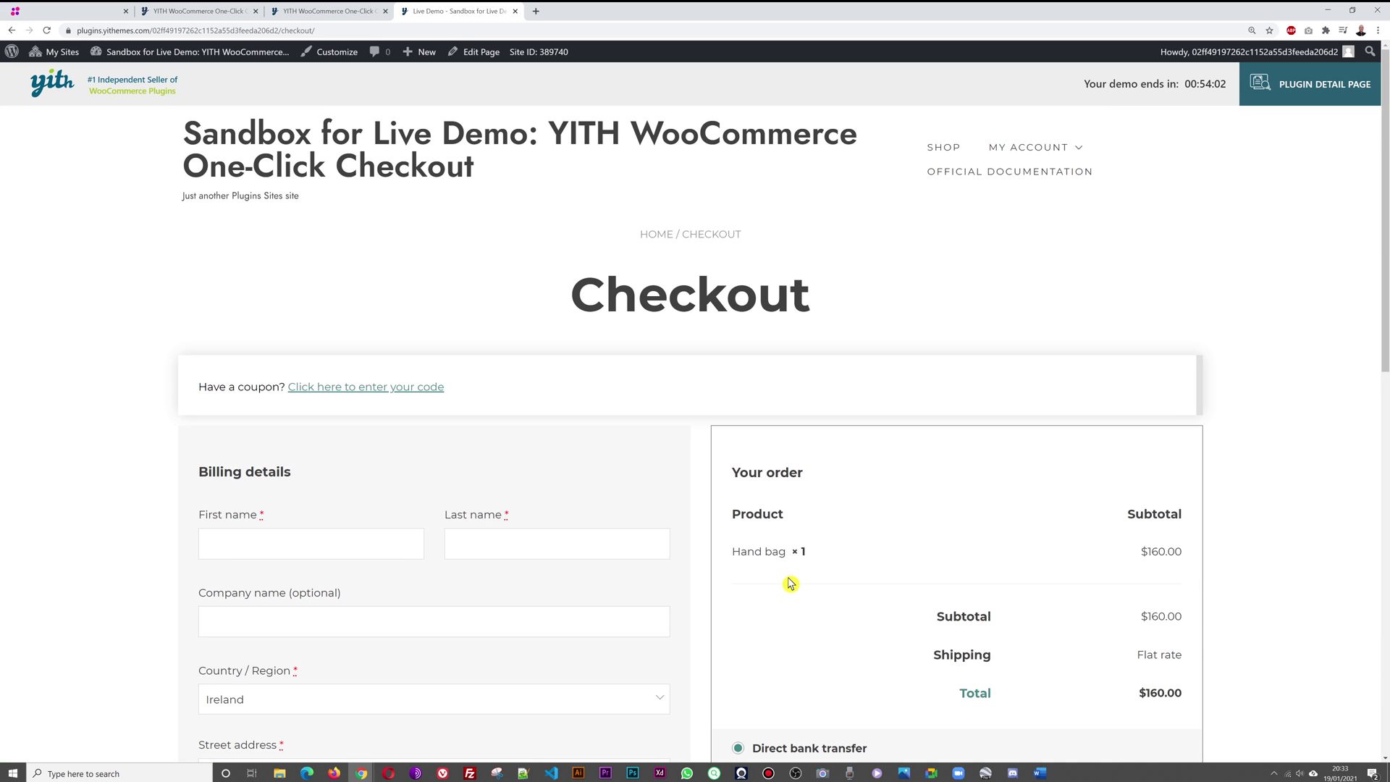
scroll(760, 499, "down", 2)
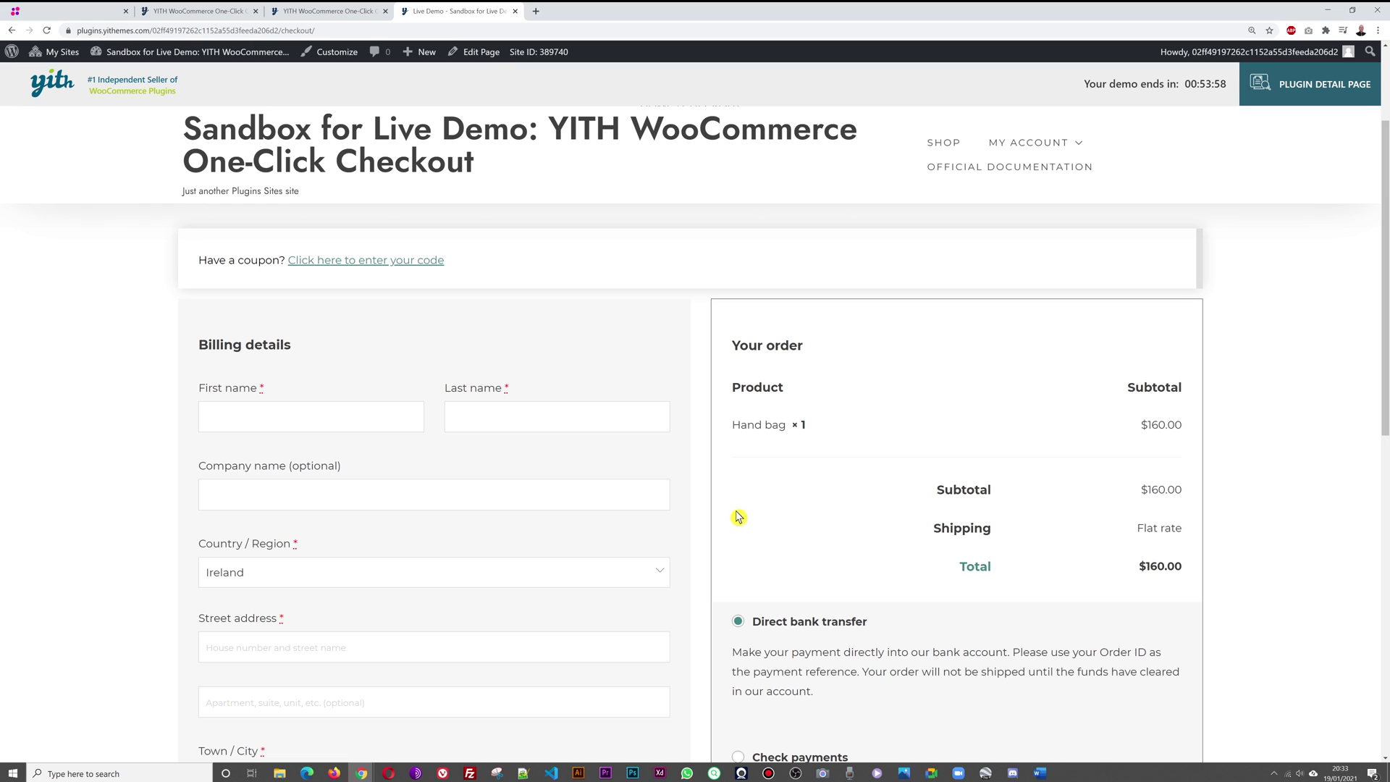
left_click(313, 426)
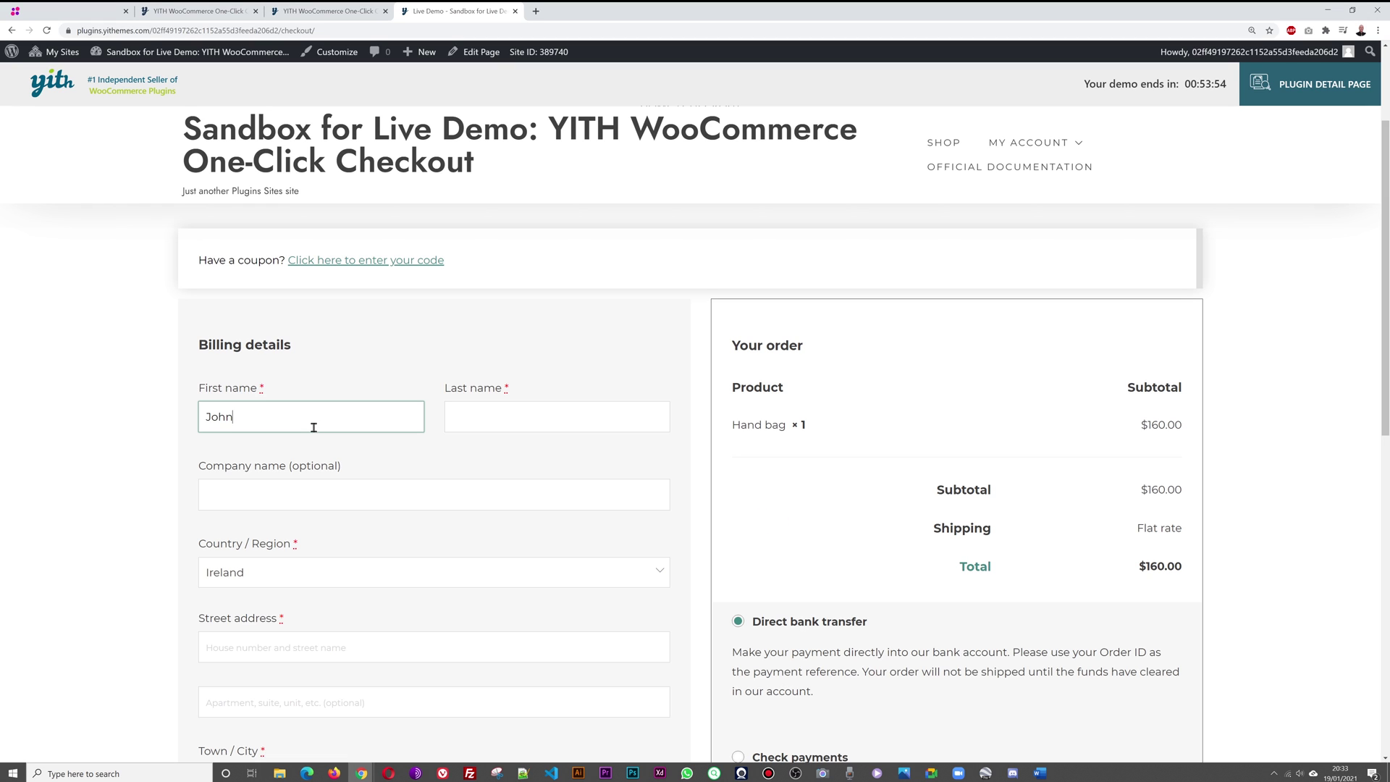
left_click(497, 415)
type("Doe")
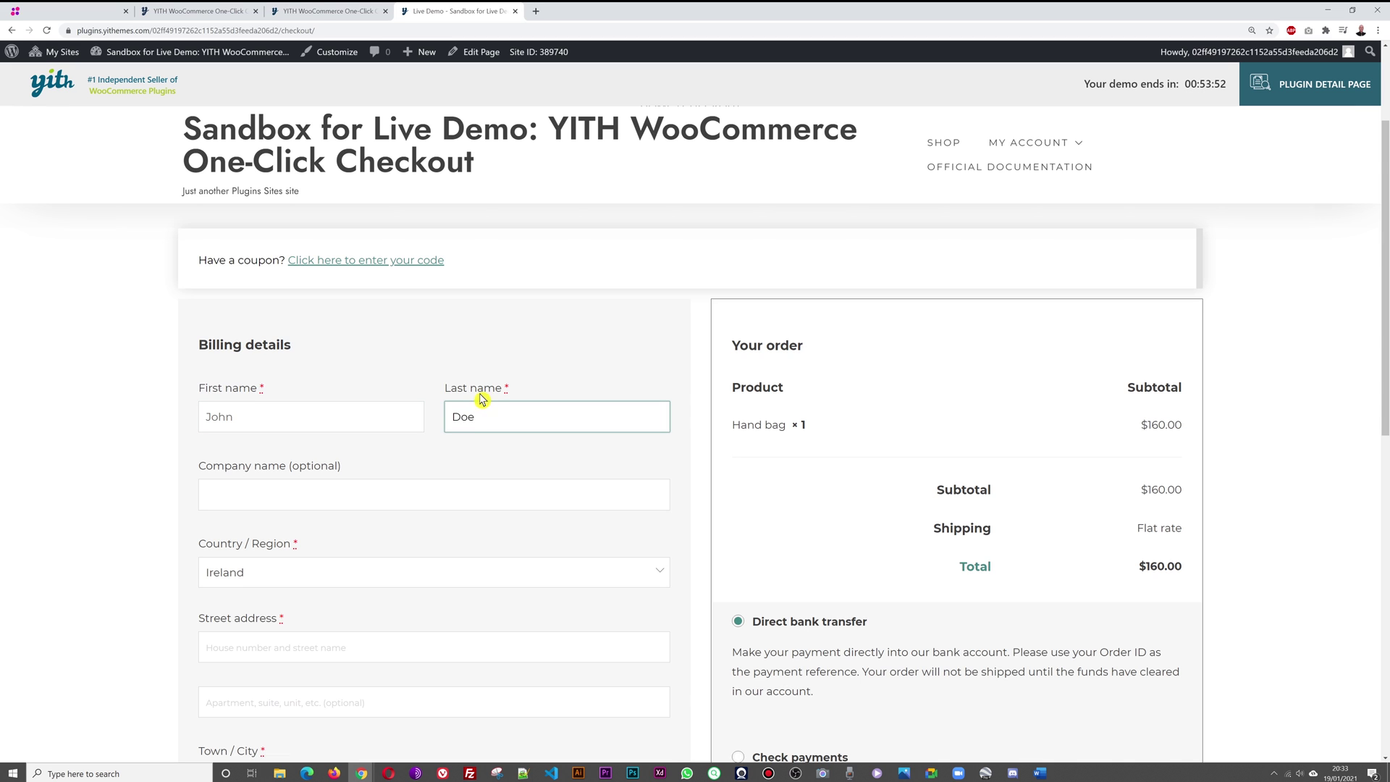
scroll(481, 384, "down", 2)
scroll(491, 432, "down", 2)
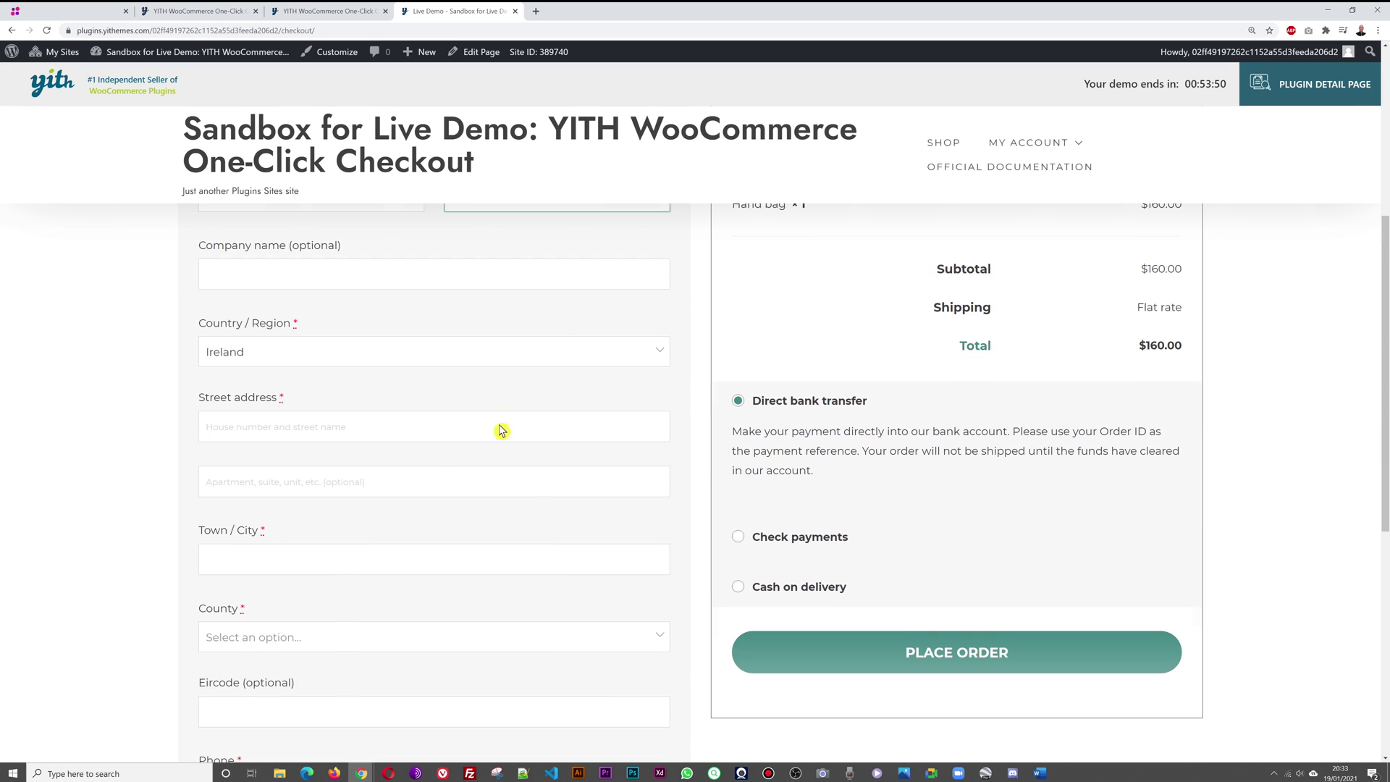
- Enter billing street address '5', town 'Dublin', and choose the county from the list
left_click(404, 428)
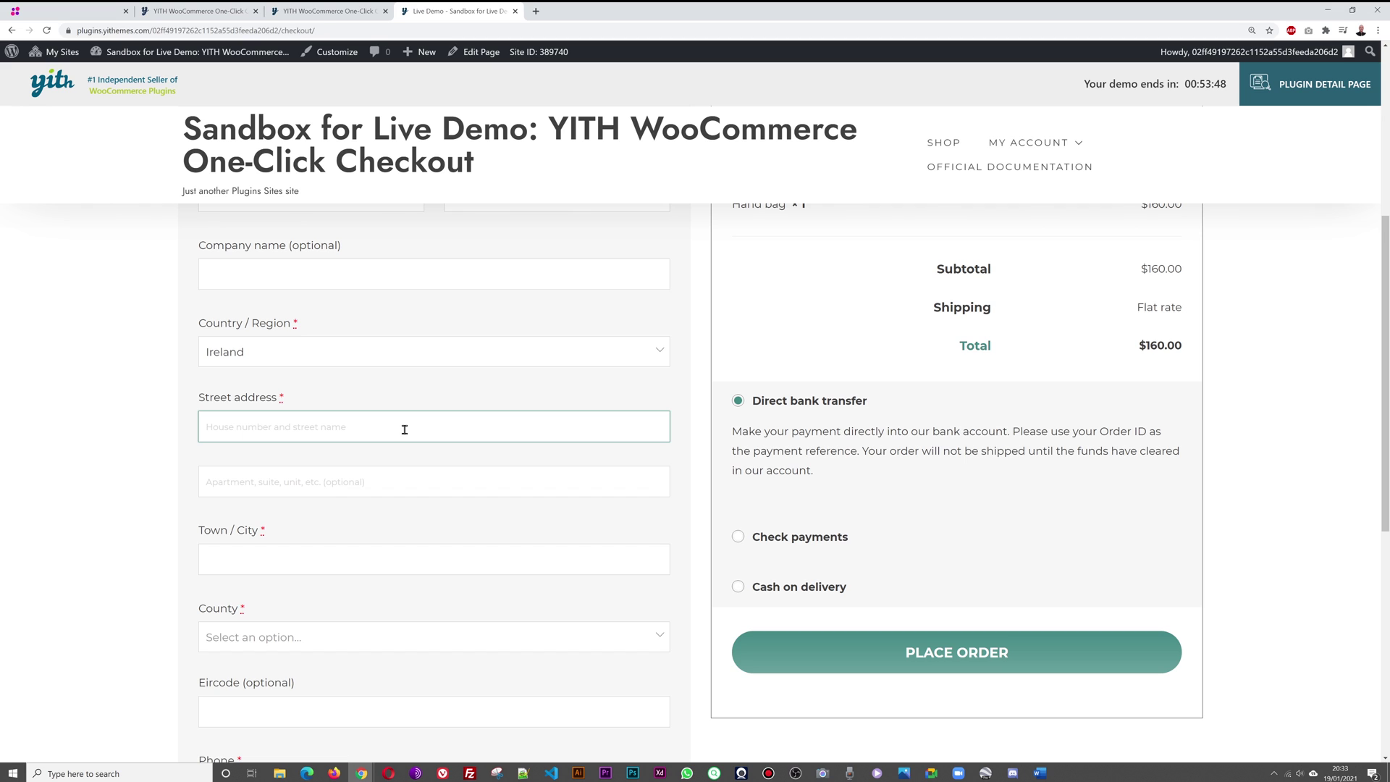
type("5 Street Name")
left_click(351, 562)
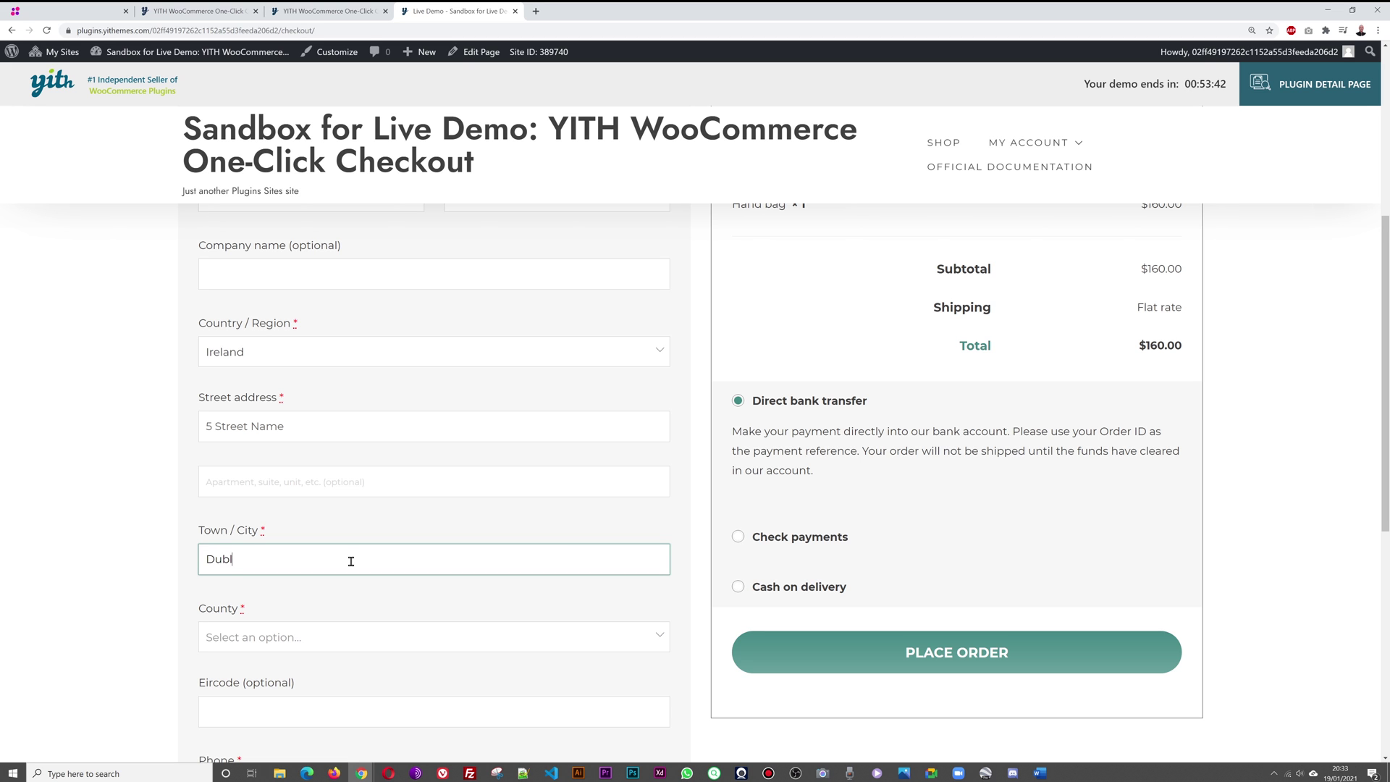
type("Dublin")
scroll(490, 536, "down", 3)
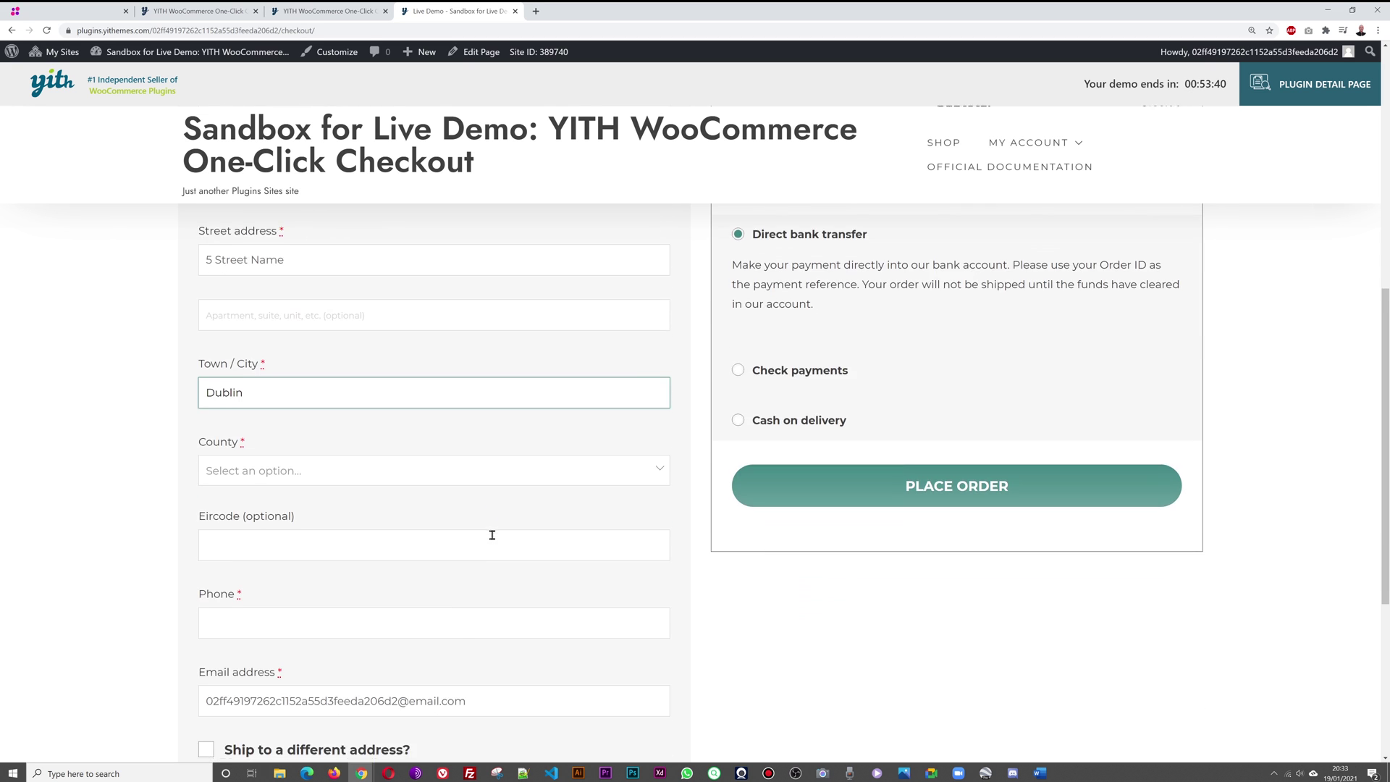
left_click(421, 438)
scroll(391, 515, "down", 3)
left_click(336, 514)
scroll(96, 506, "down", 1)
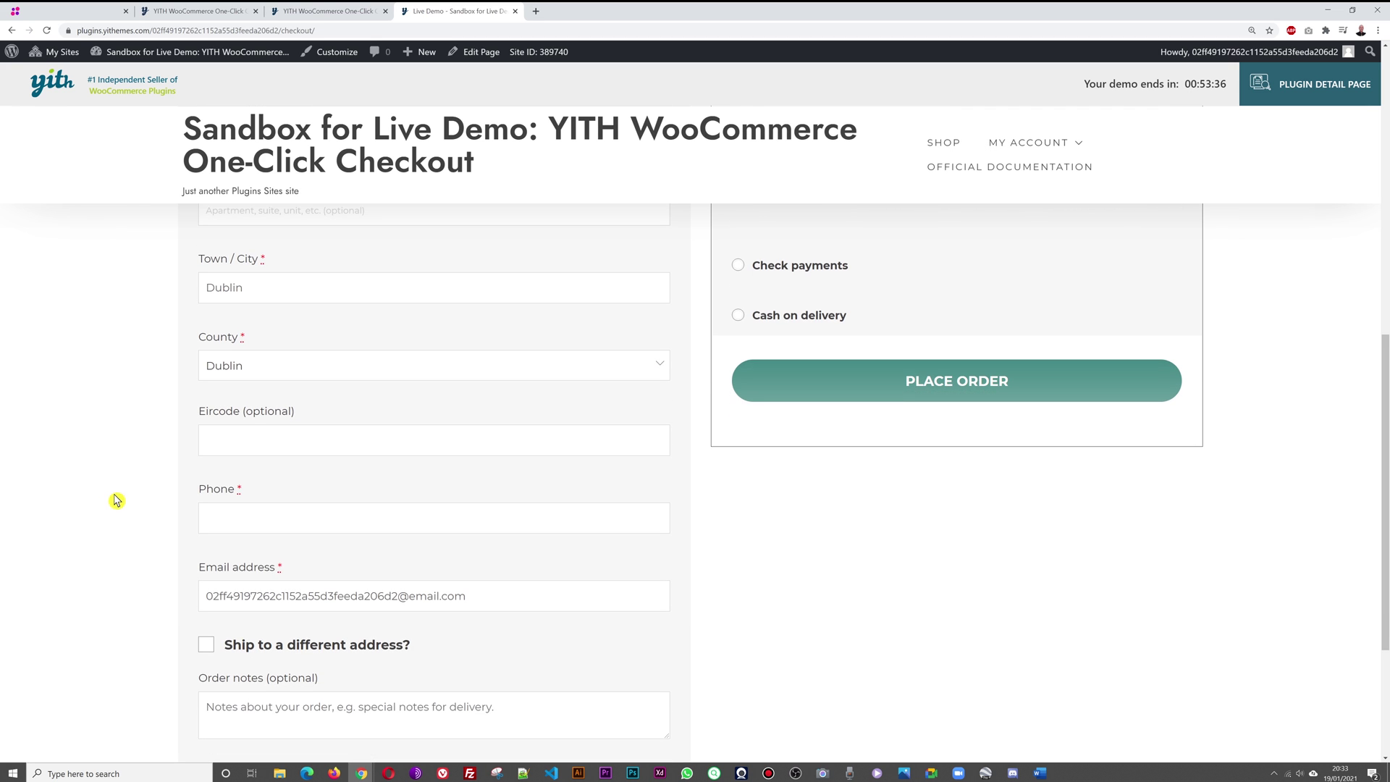
scroll(72, 532, "down", 2)
- Add the billing phone number, select Cash on delivery and place the order
left_click(252, 412)
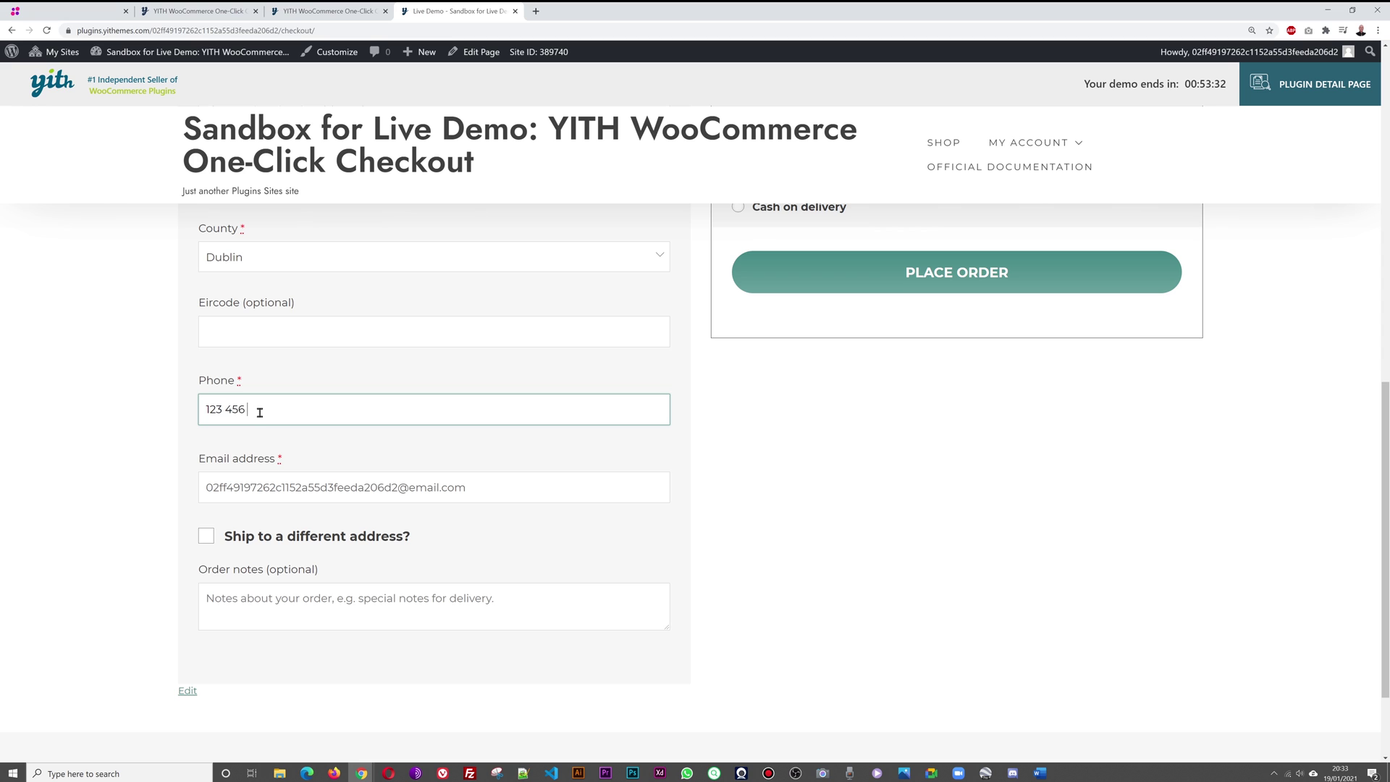
left_click(819, 567)
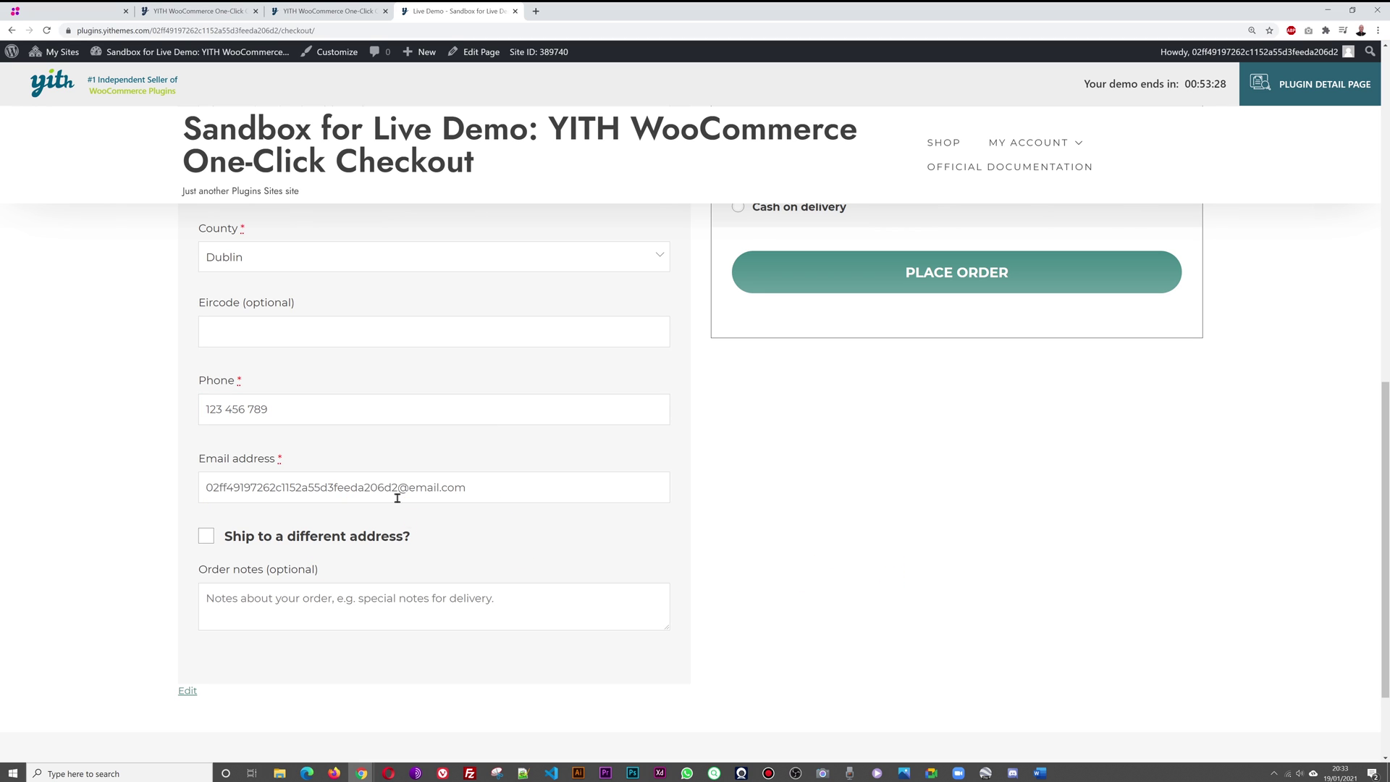
scroll(1259, 511, "up", 5)
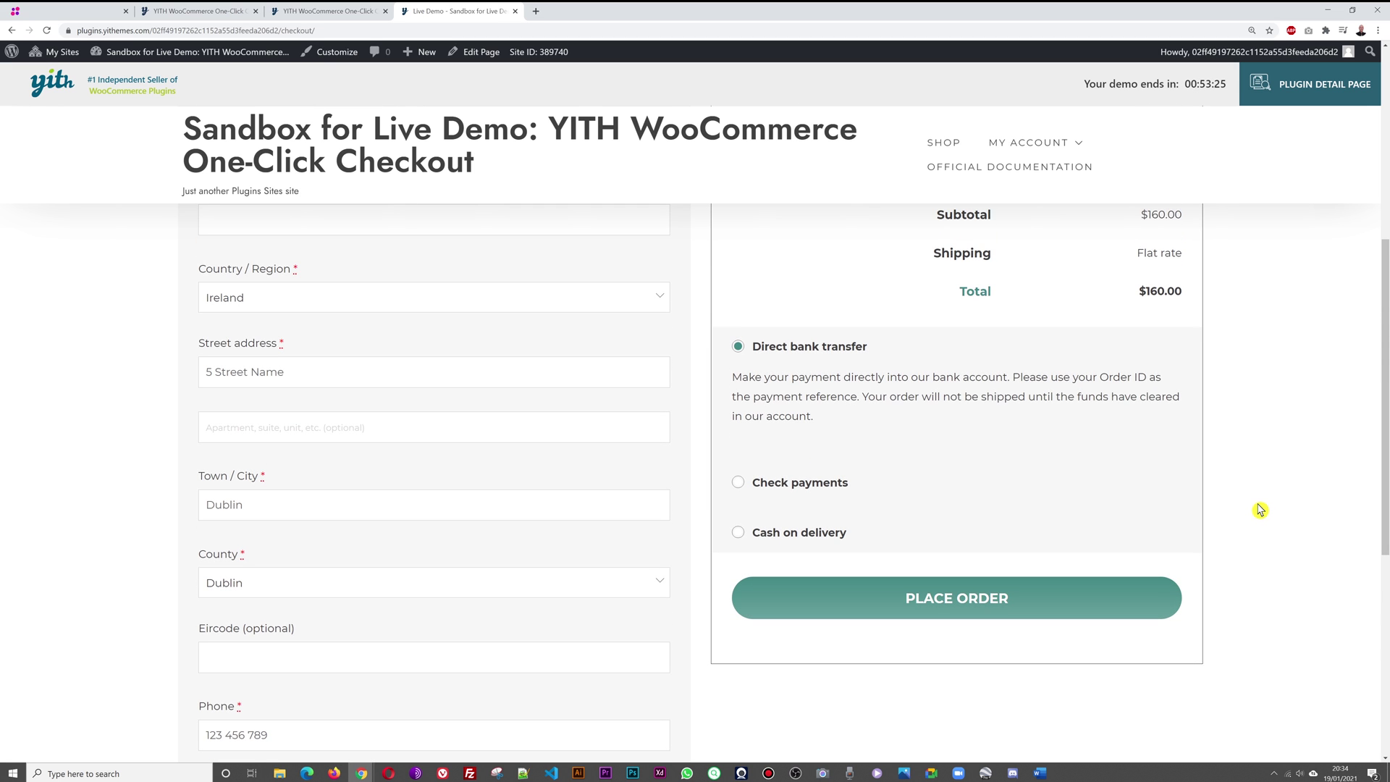
left_click(814, 533)
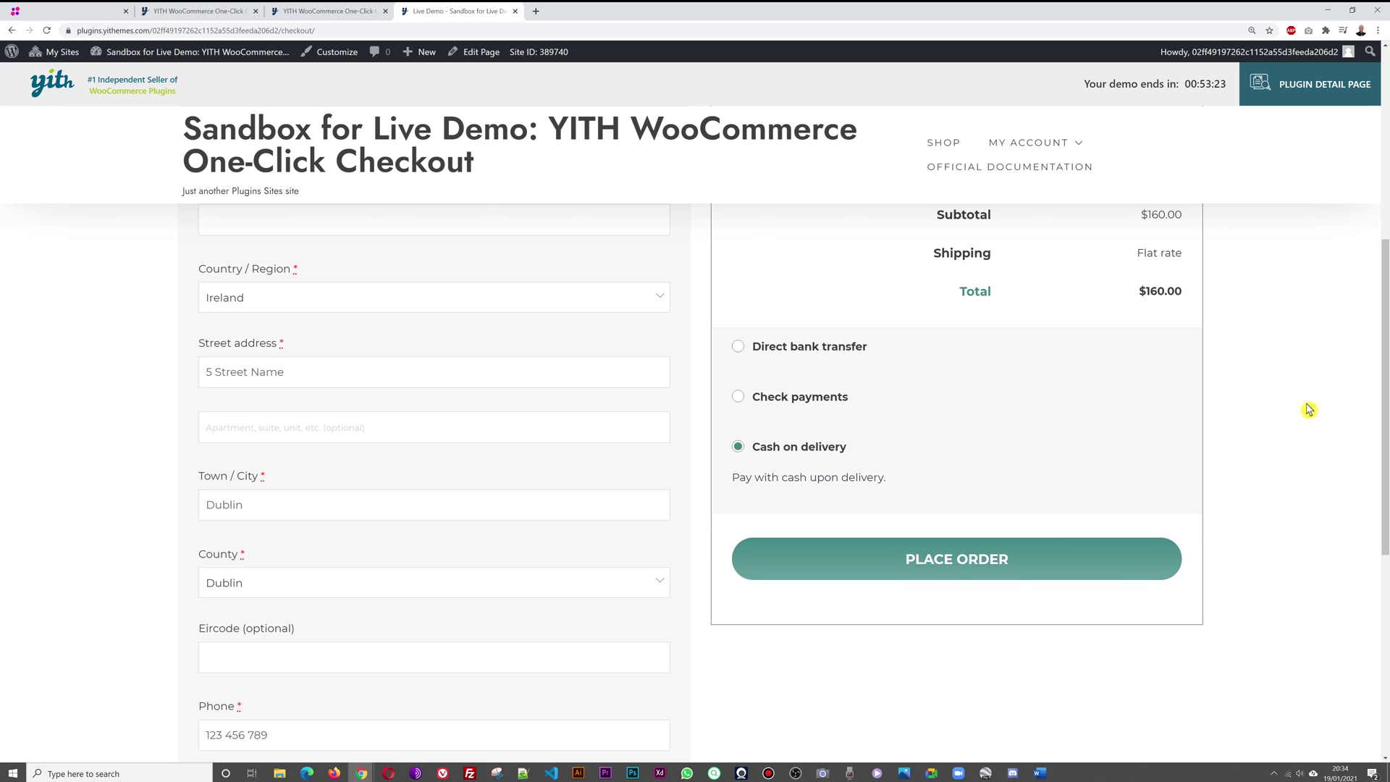
left_click(999, 562)
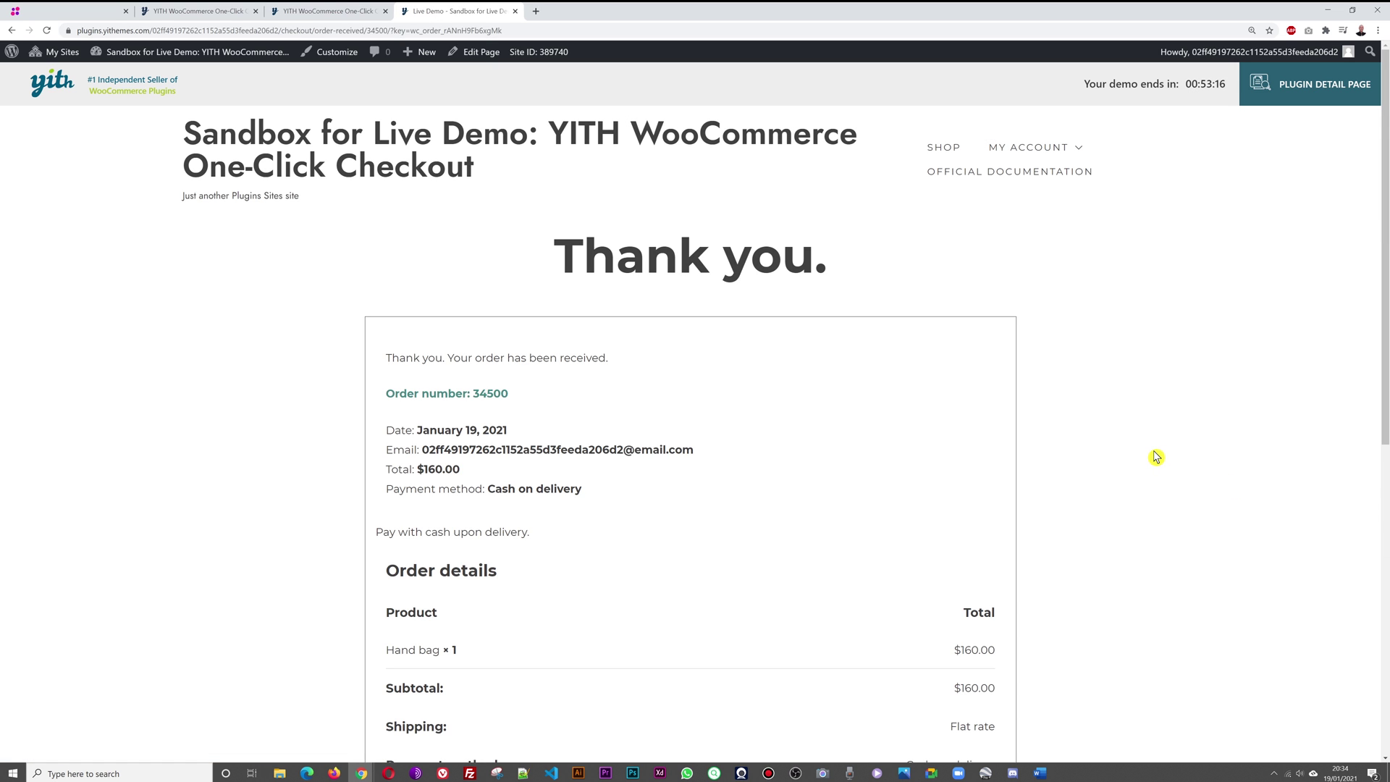
- Scroll the order-received page, then the Shop listing with One-Click Purchase buttons and Ship to dropdowns
scroll(1152, 459, "down", 3)
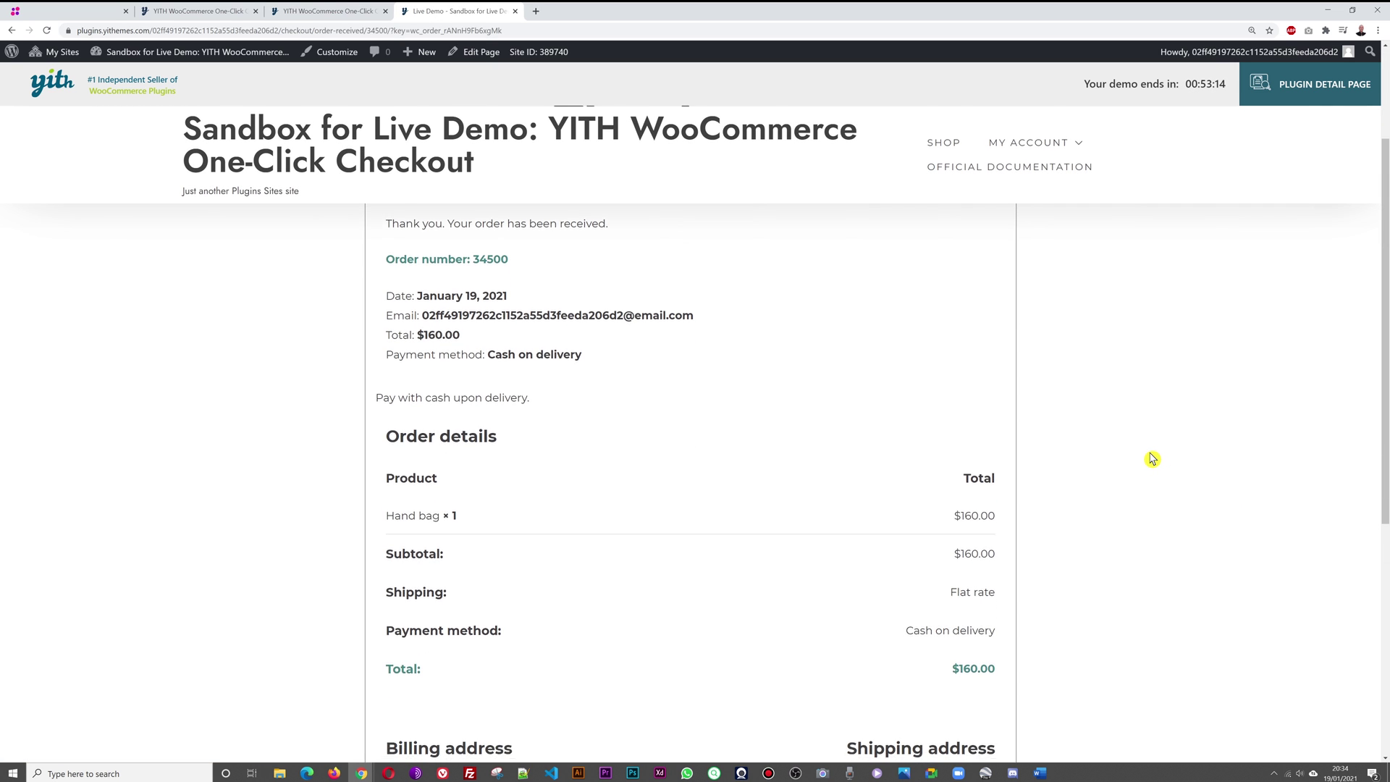
scroll(1152, 458, "down", 3)
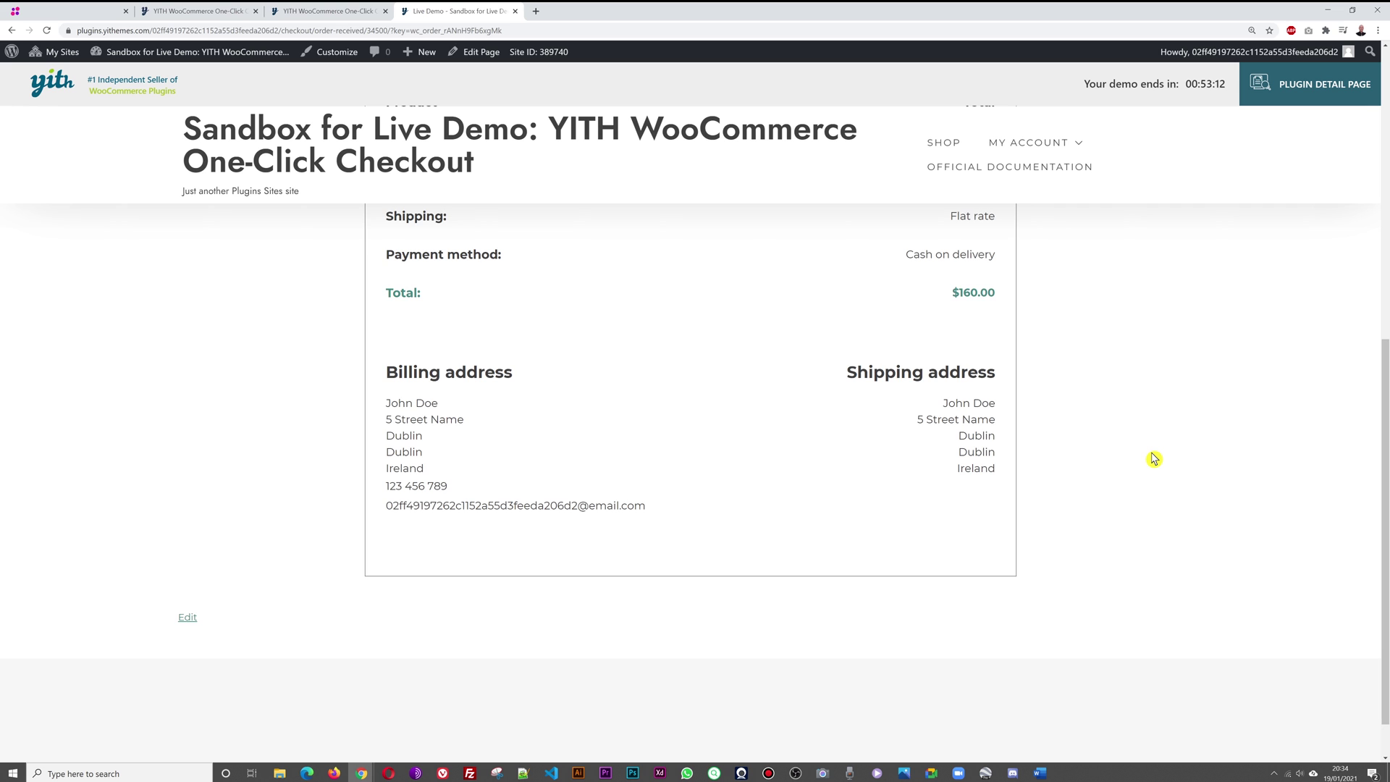
scroll(1154, 458, "up", 7)
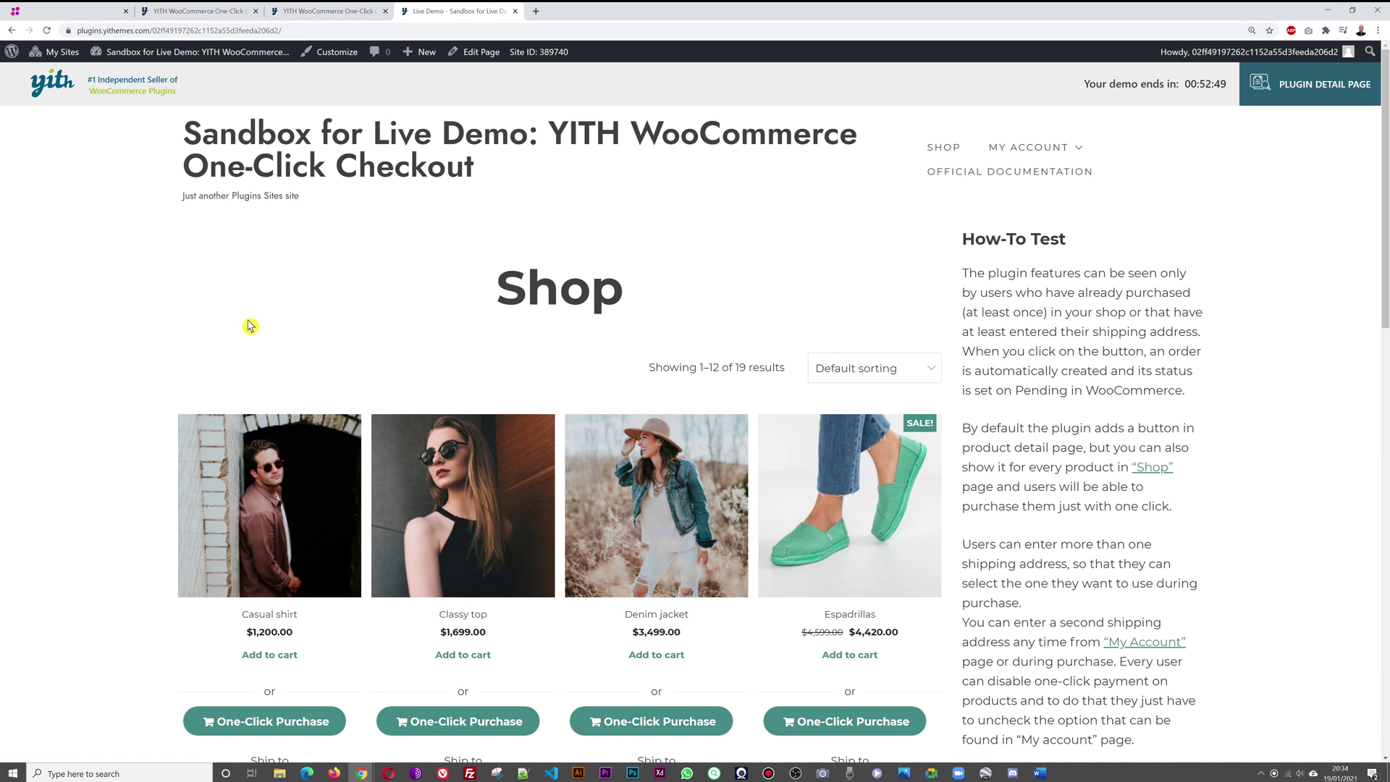
scroll(63, 348, "down", 1)
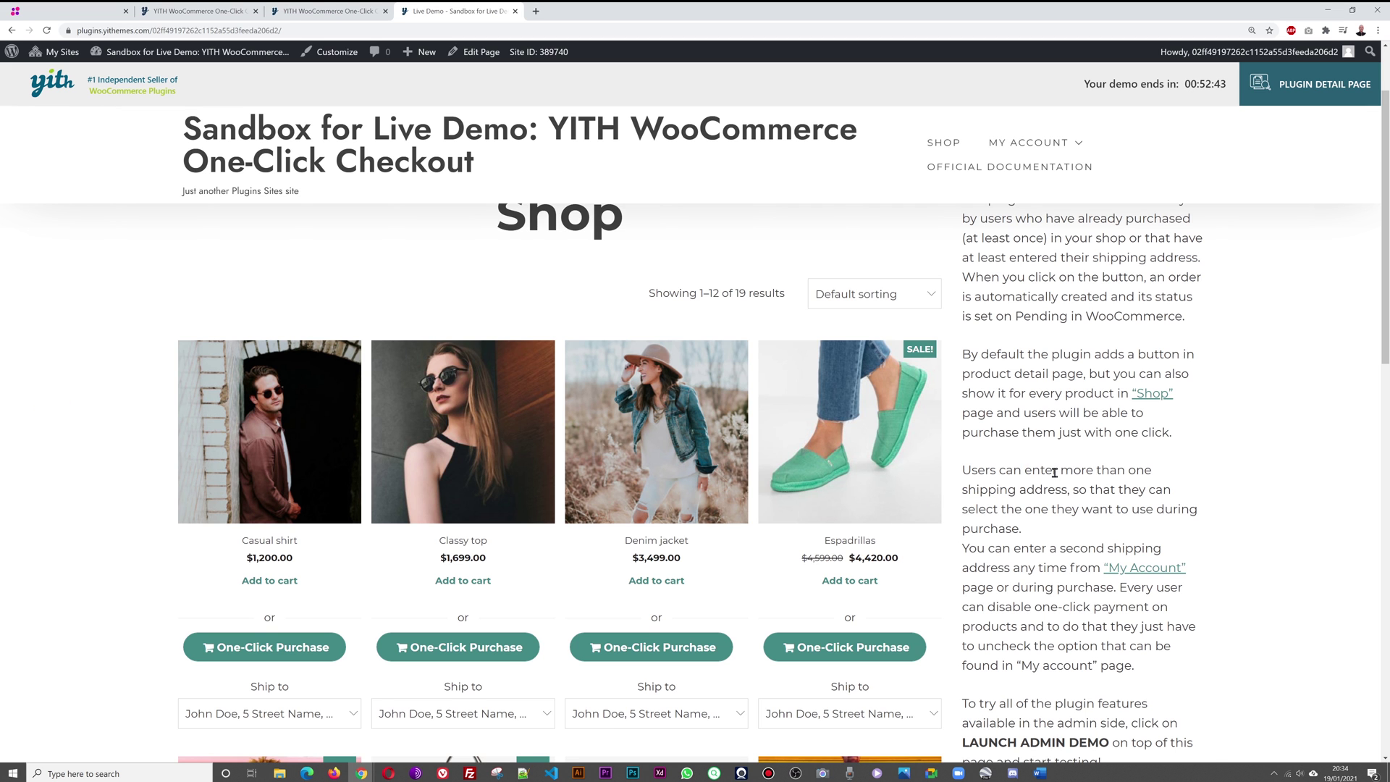
scroll(1054, 472, "down", 2)
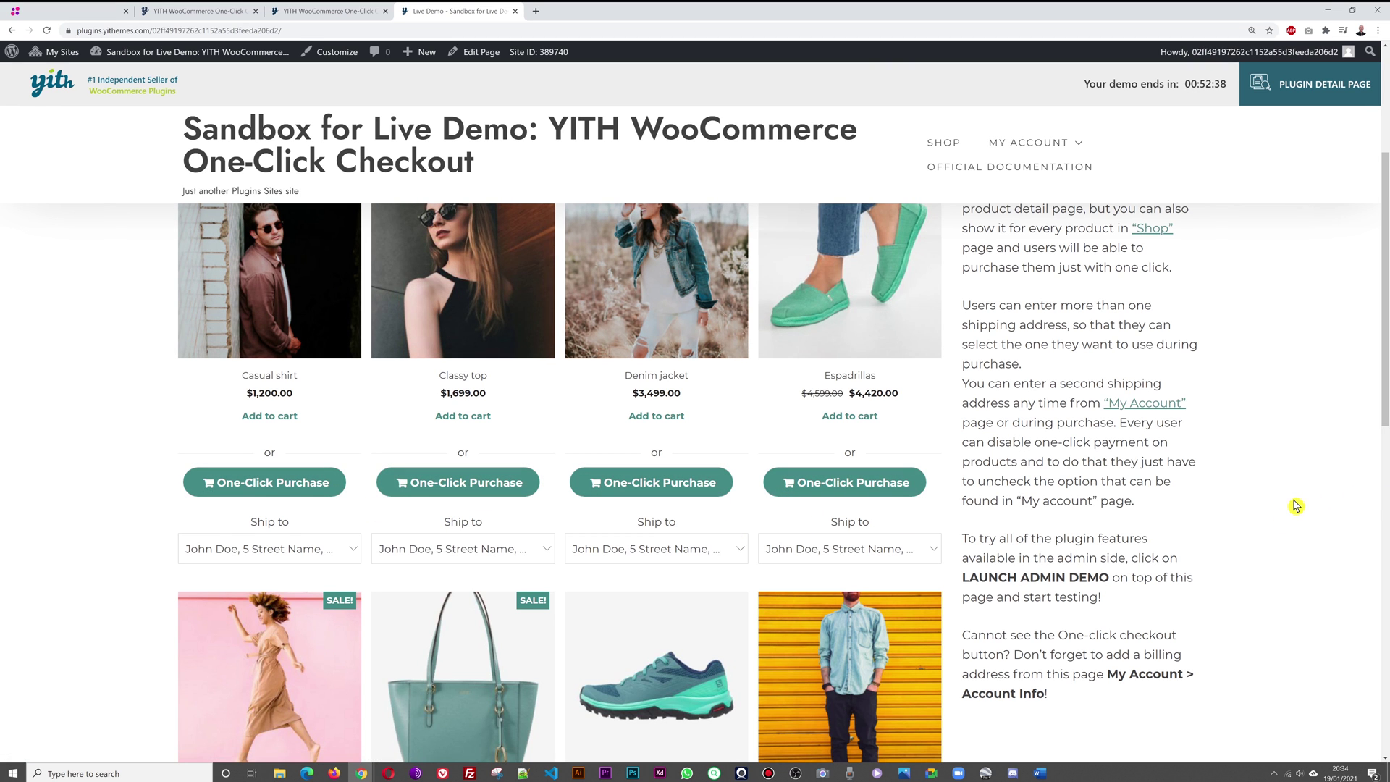
scroll(1295, 505, "down", 6)
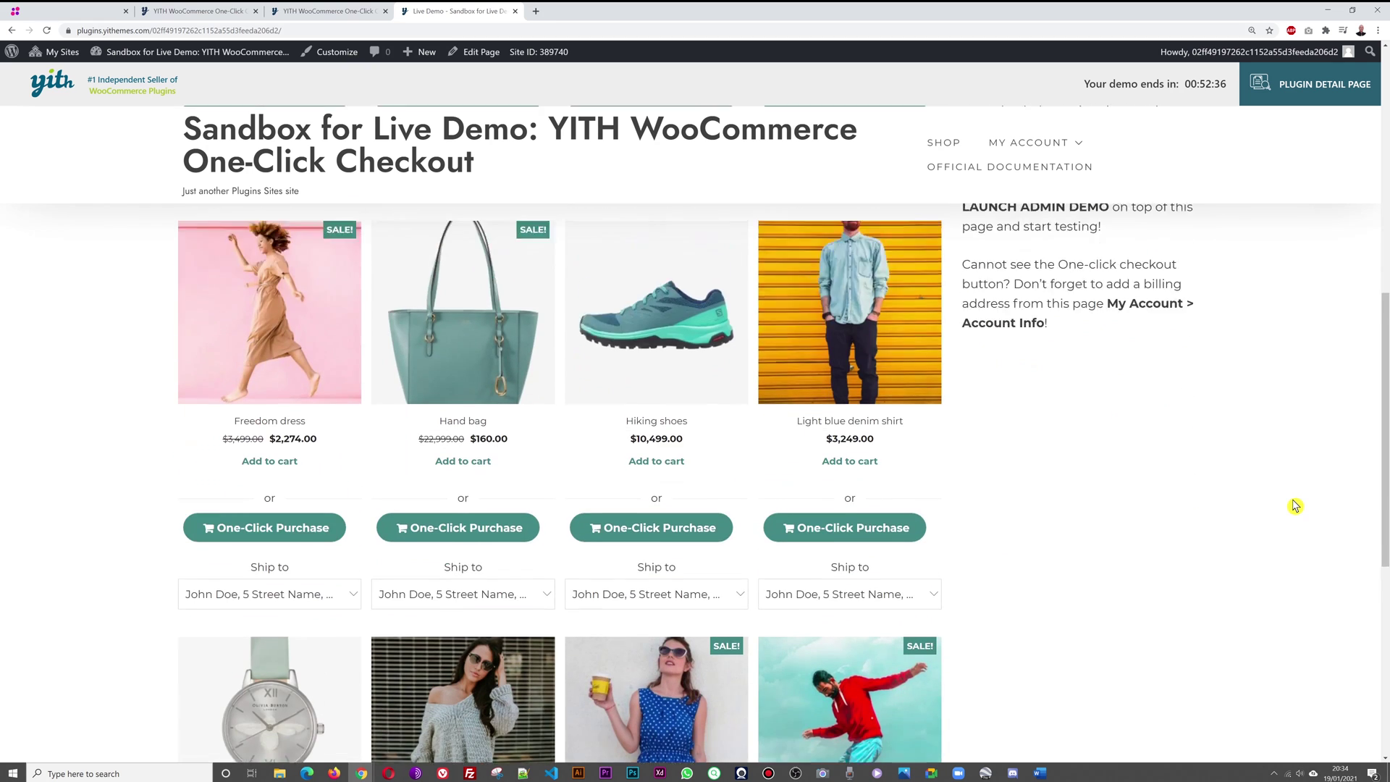
scroll(1292, 505, "down", 2)
scroll(1290, 504, "up", 3)
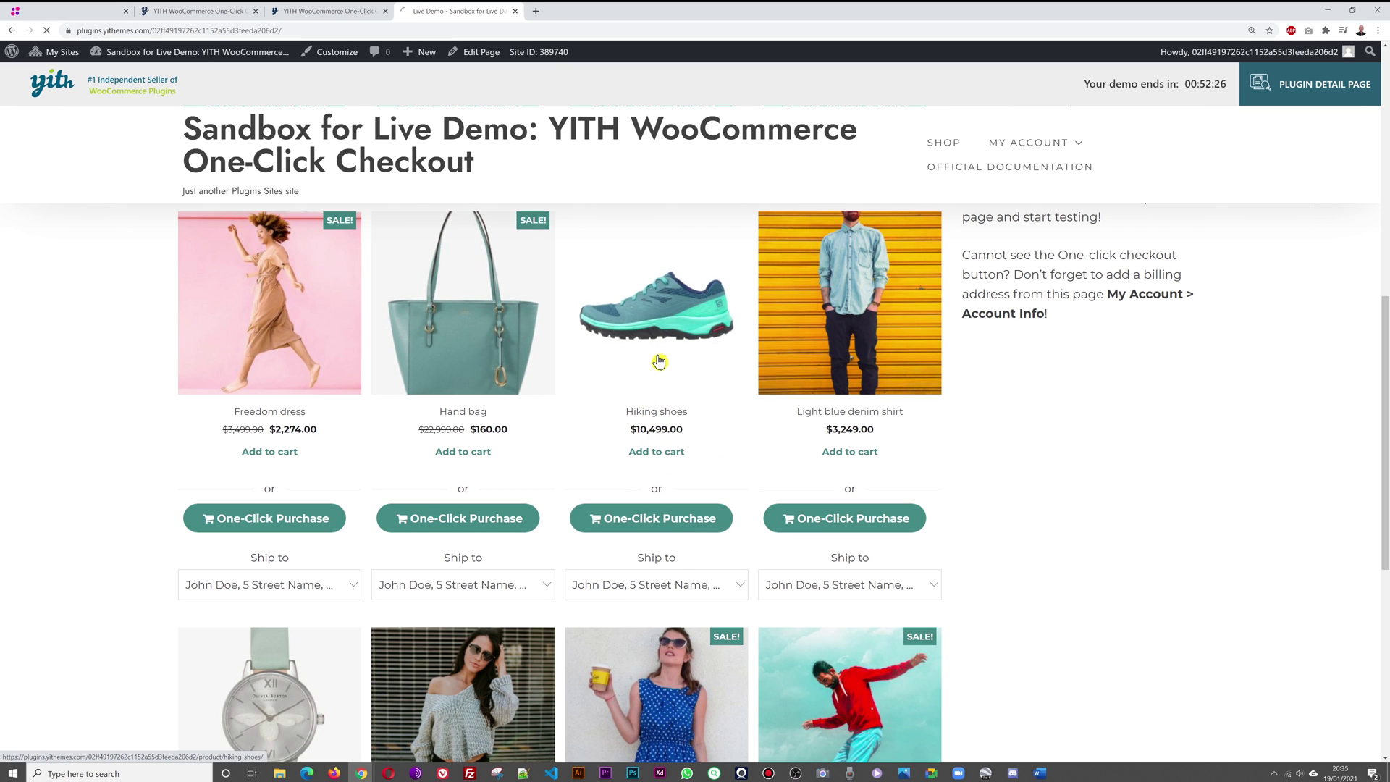
- Buy the Hiking shoes via One-Click Purchase, paying cash on delivery for $10,499.00
scroll(506, 335, "down", 2)
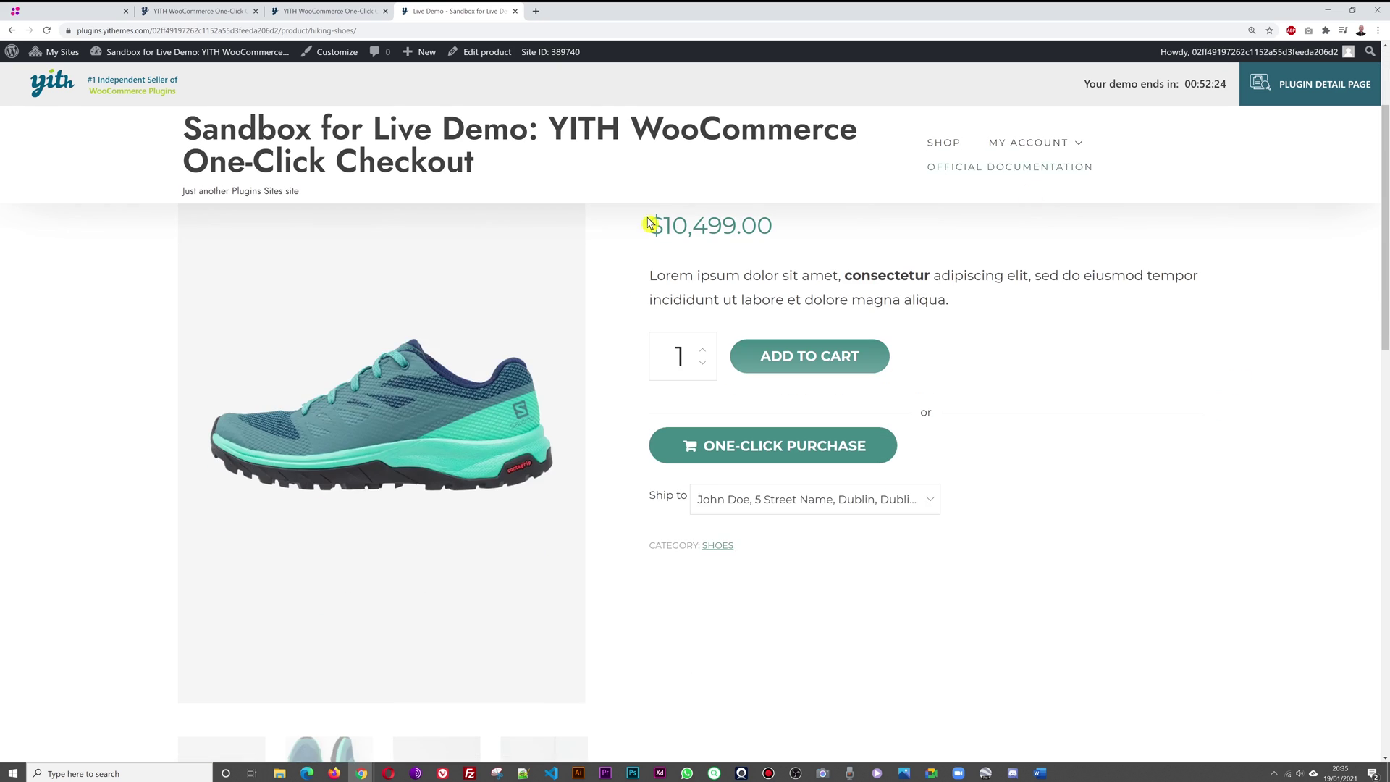
scroll(506, 336, "down", 10)
scroll(811, 543, "up", 5)
scroll(811, 543, "up", 5)
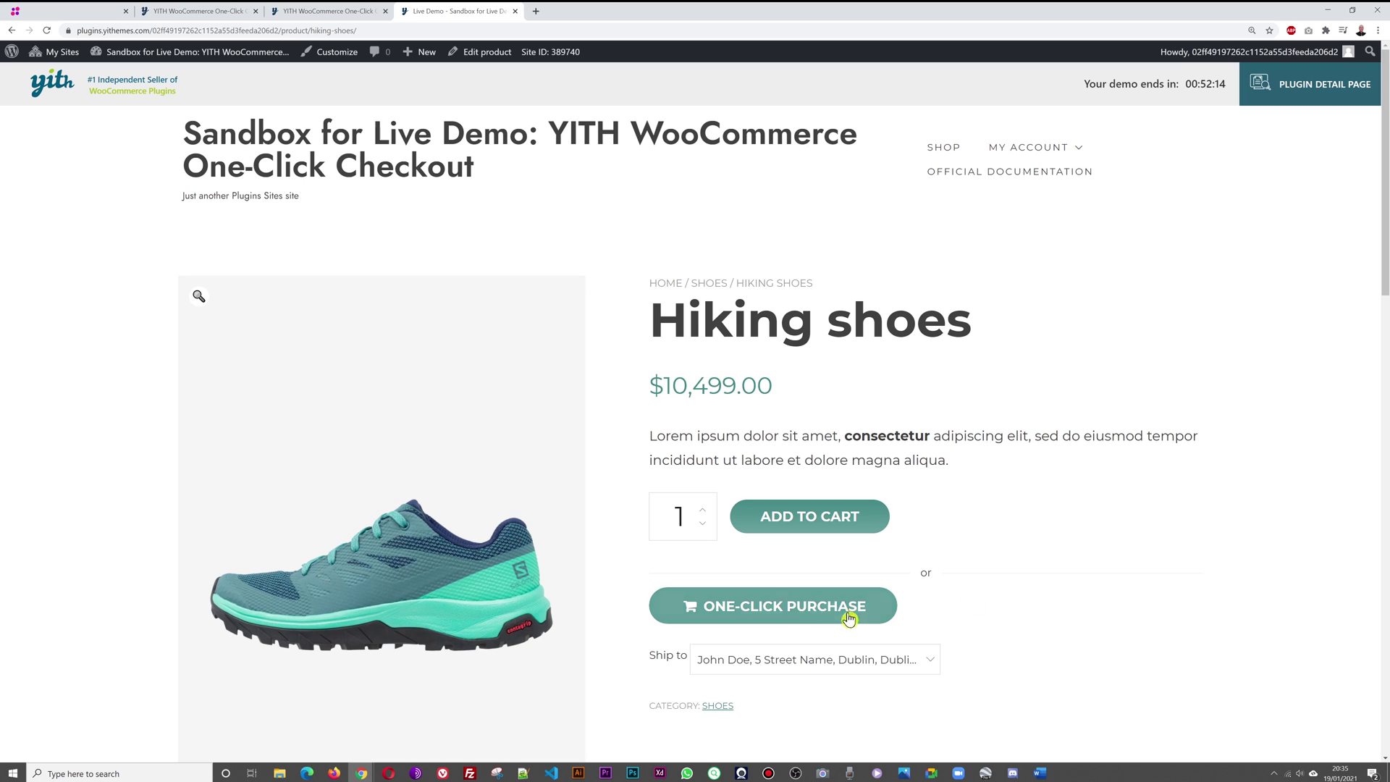
left_click(807, 614)
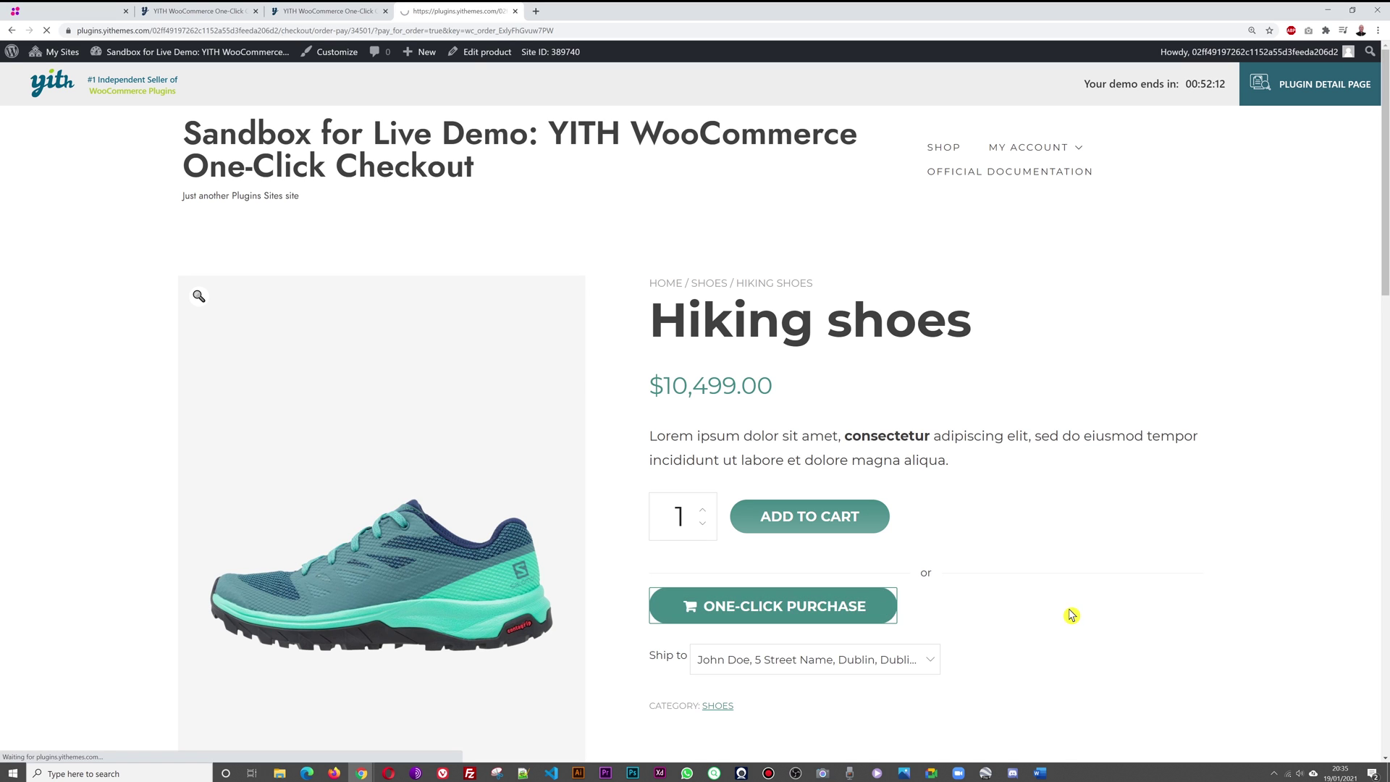
scroll(1163, 495, "down", 3)
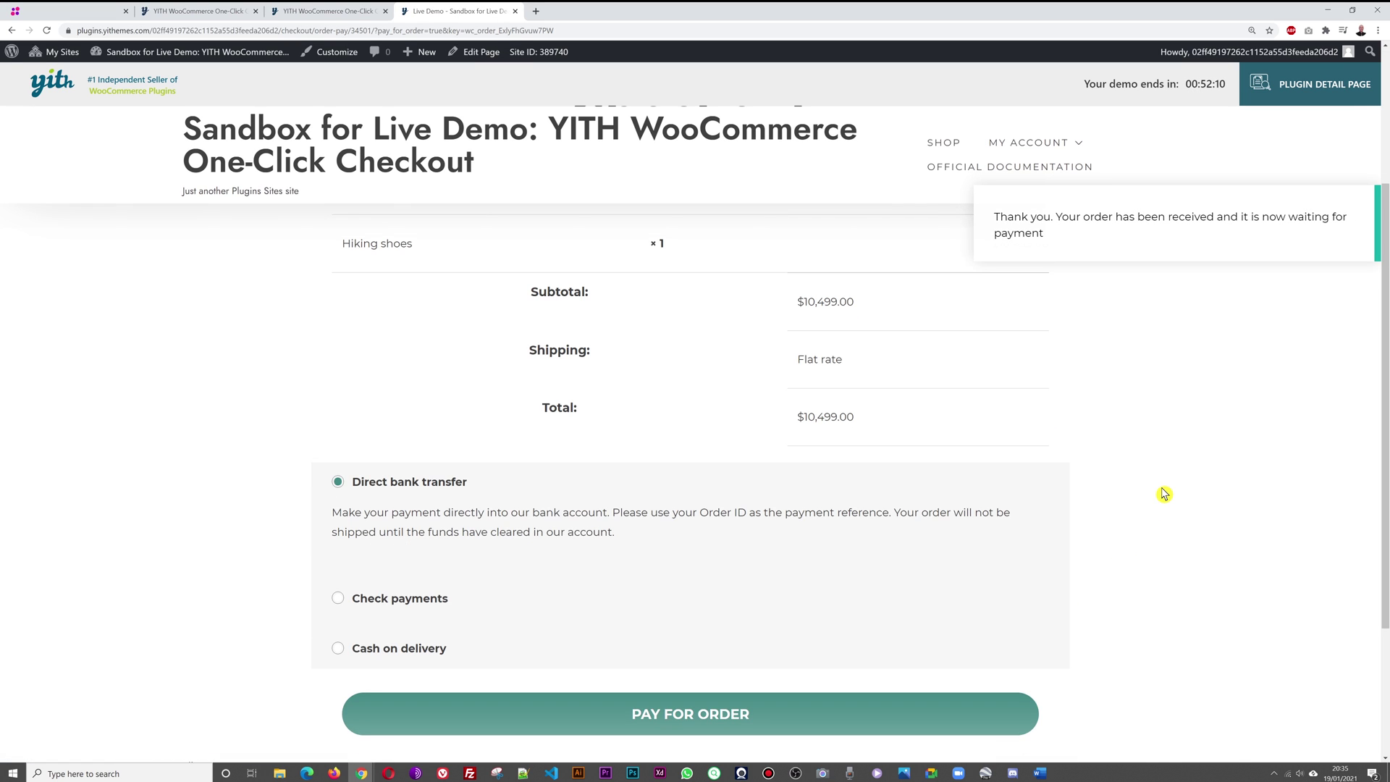
left_click(388, 647)
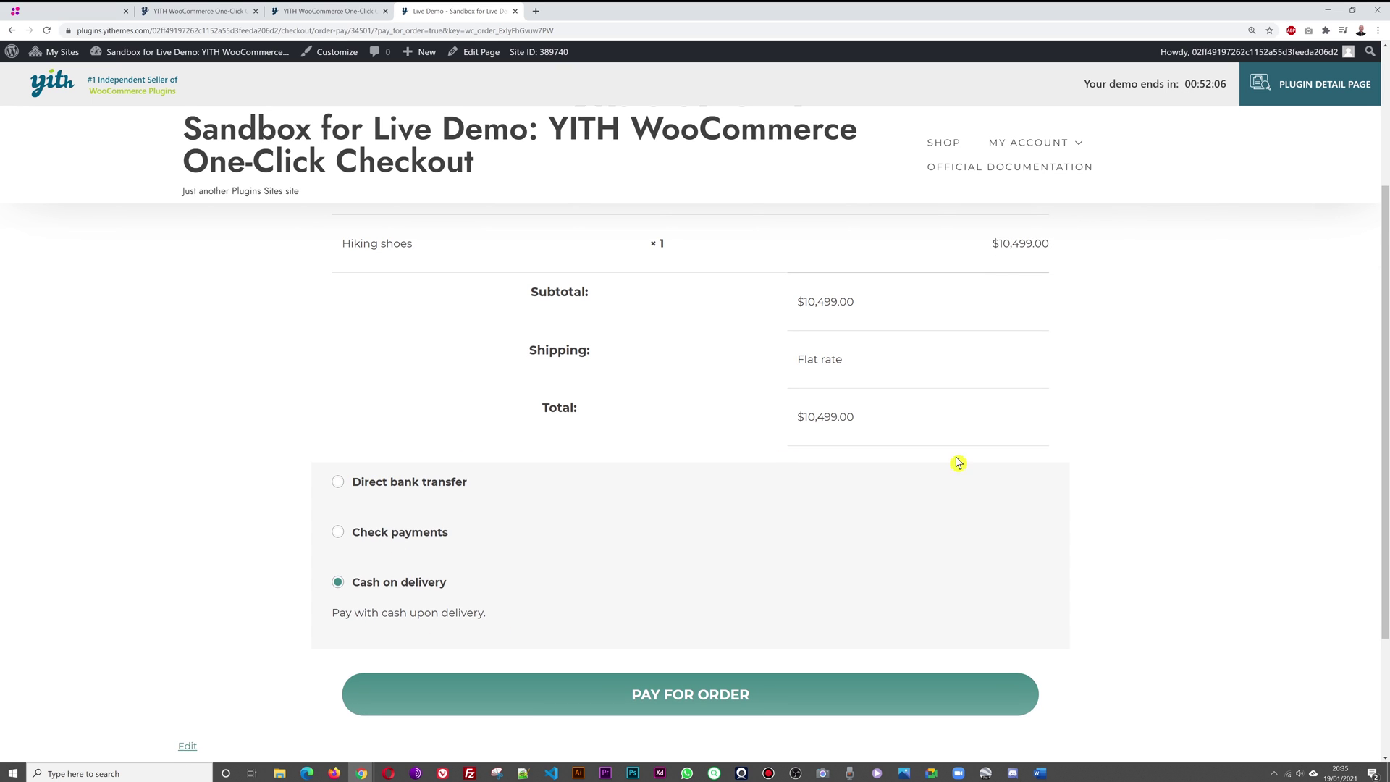
left_click(685, 692)
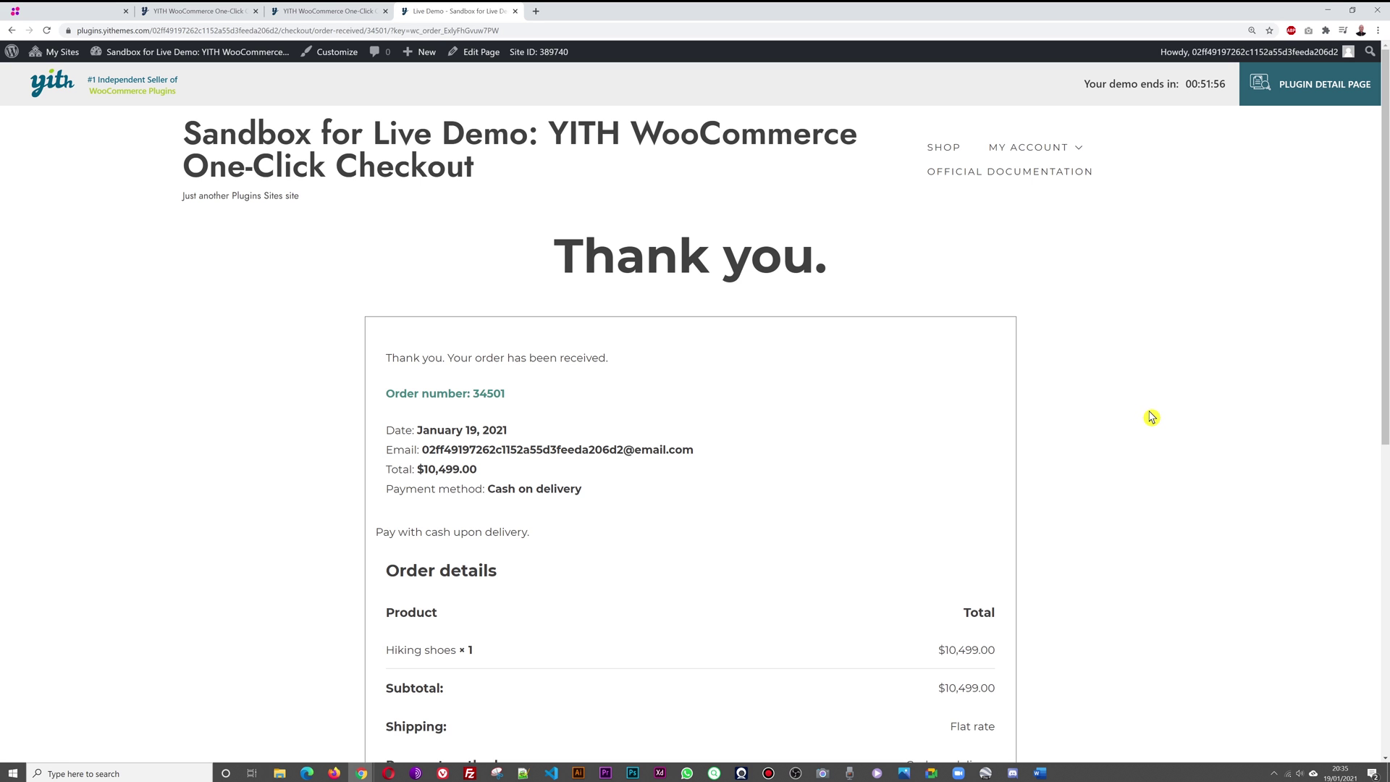
scroll(1151, 418, "down", 8)
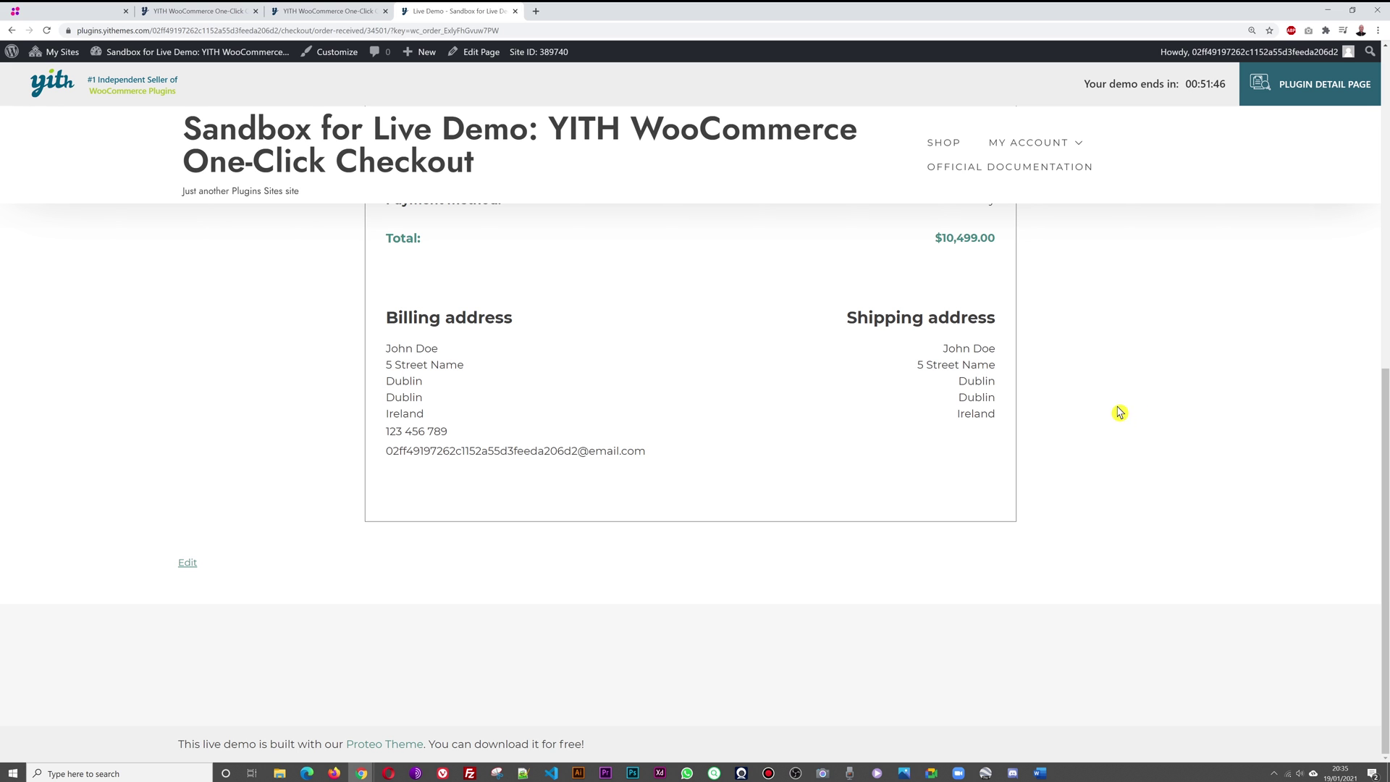
scroll(1121, 413, "up", 8)
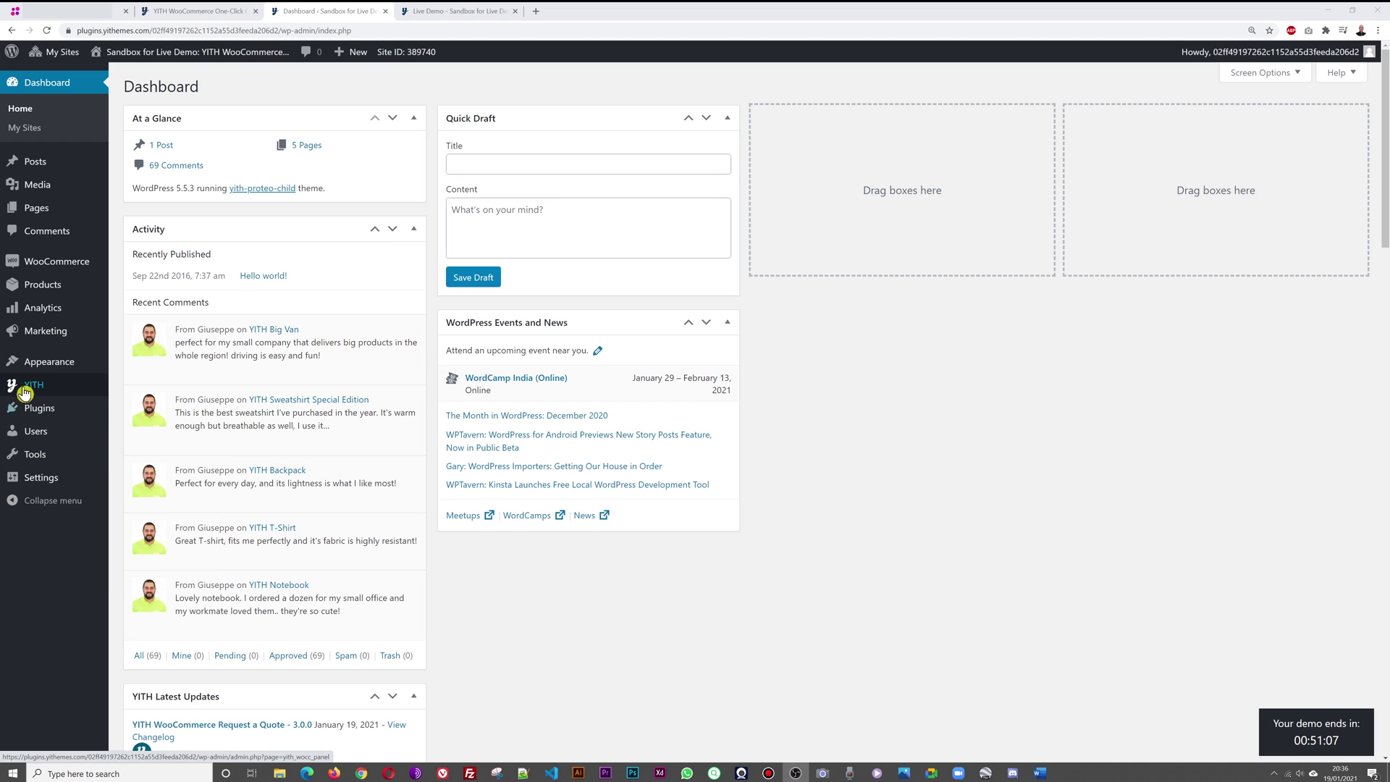
- Open One-Click Checkout settings from the YITH admin menu and glance at the storefront order
mouse_move(28, 389)
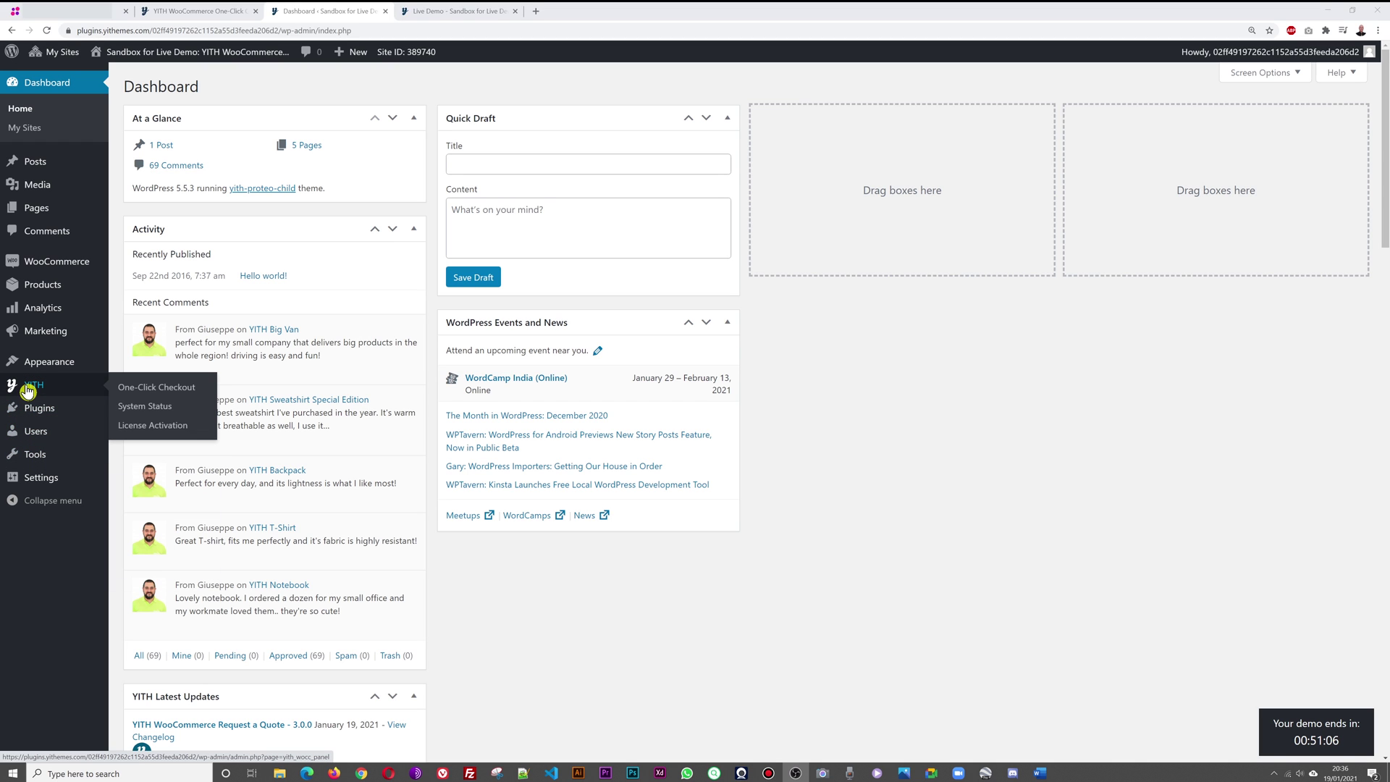
left_click(183, 393)
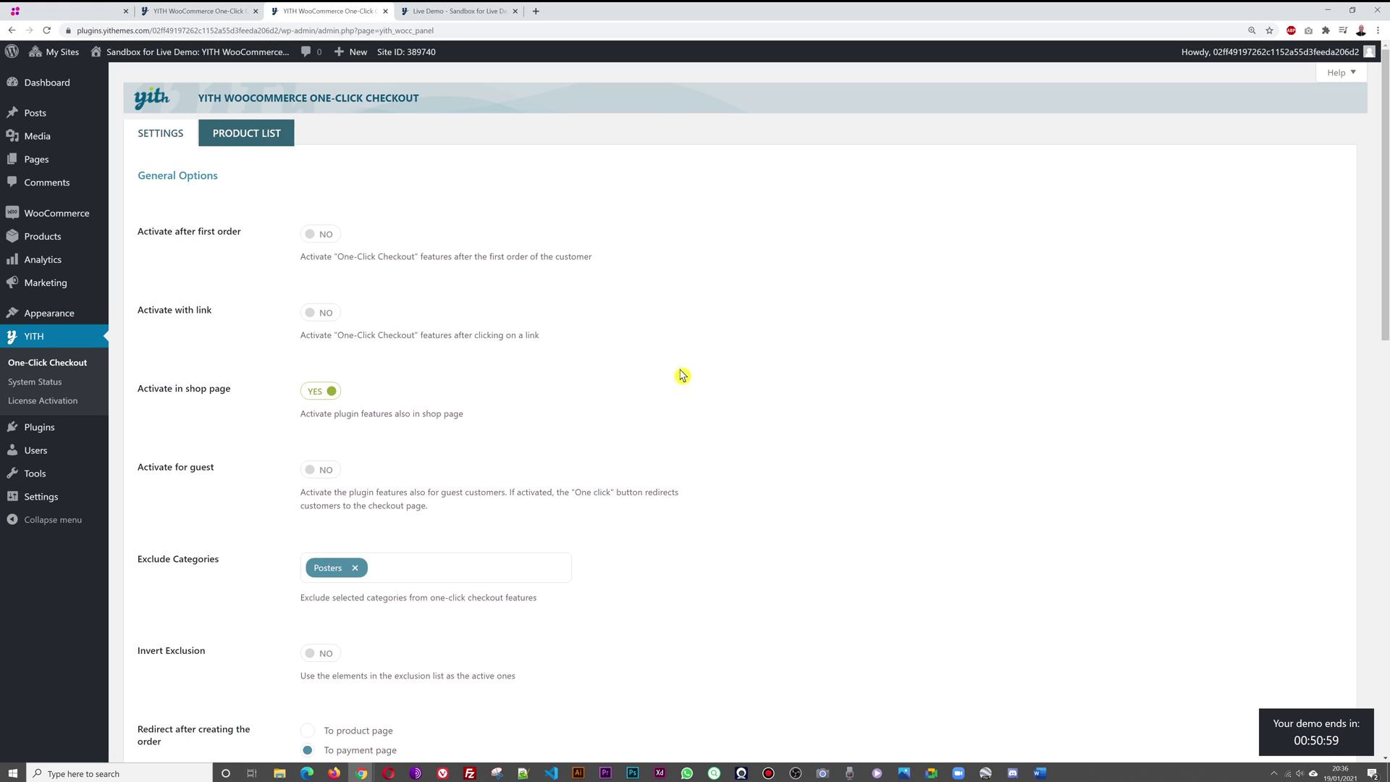
scroll(856, 398, "down", 14)
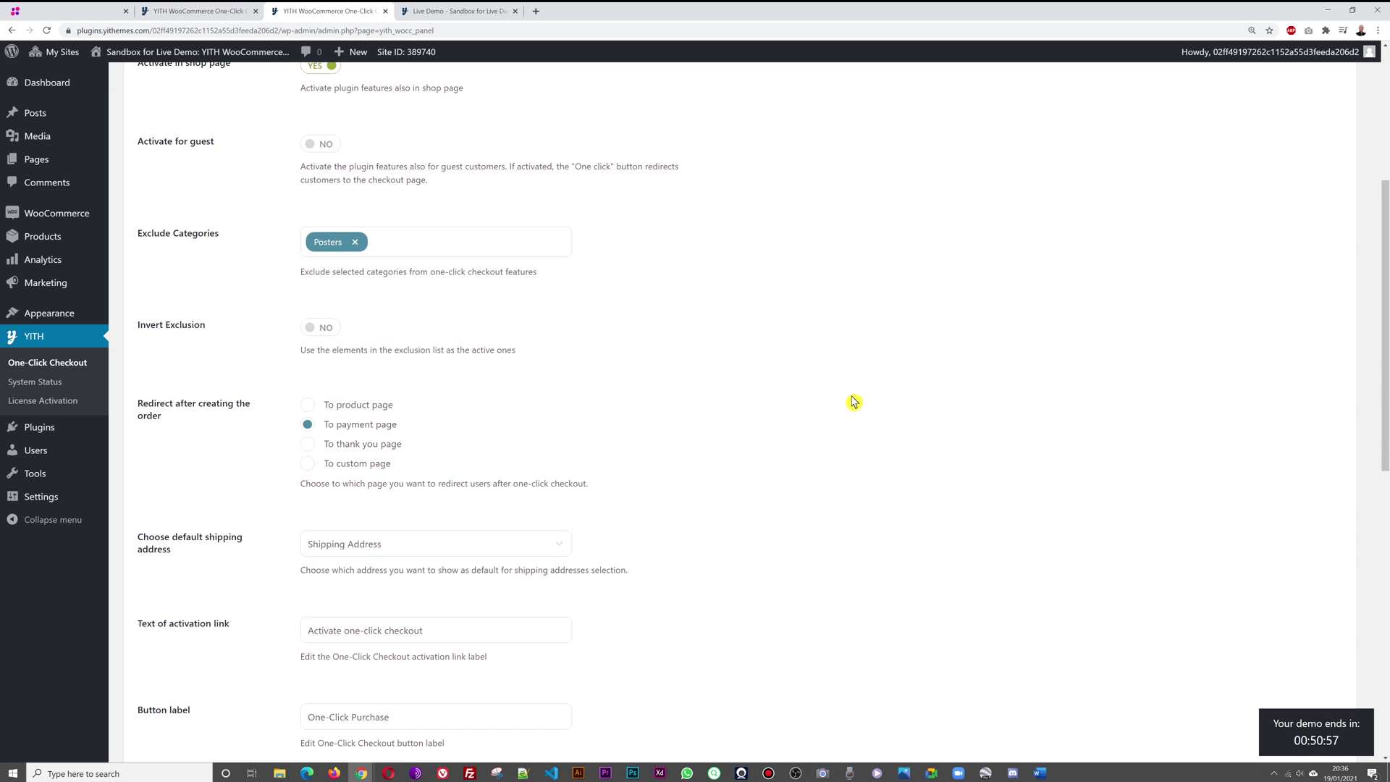
scroll(854, 400, "up", 15)
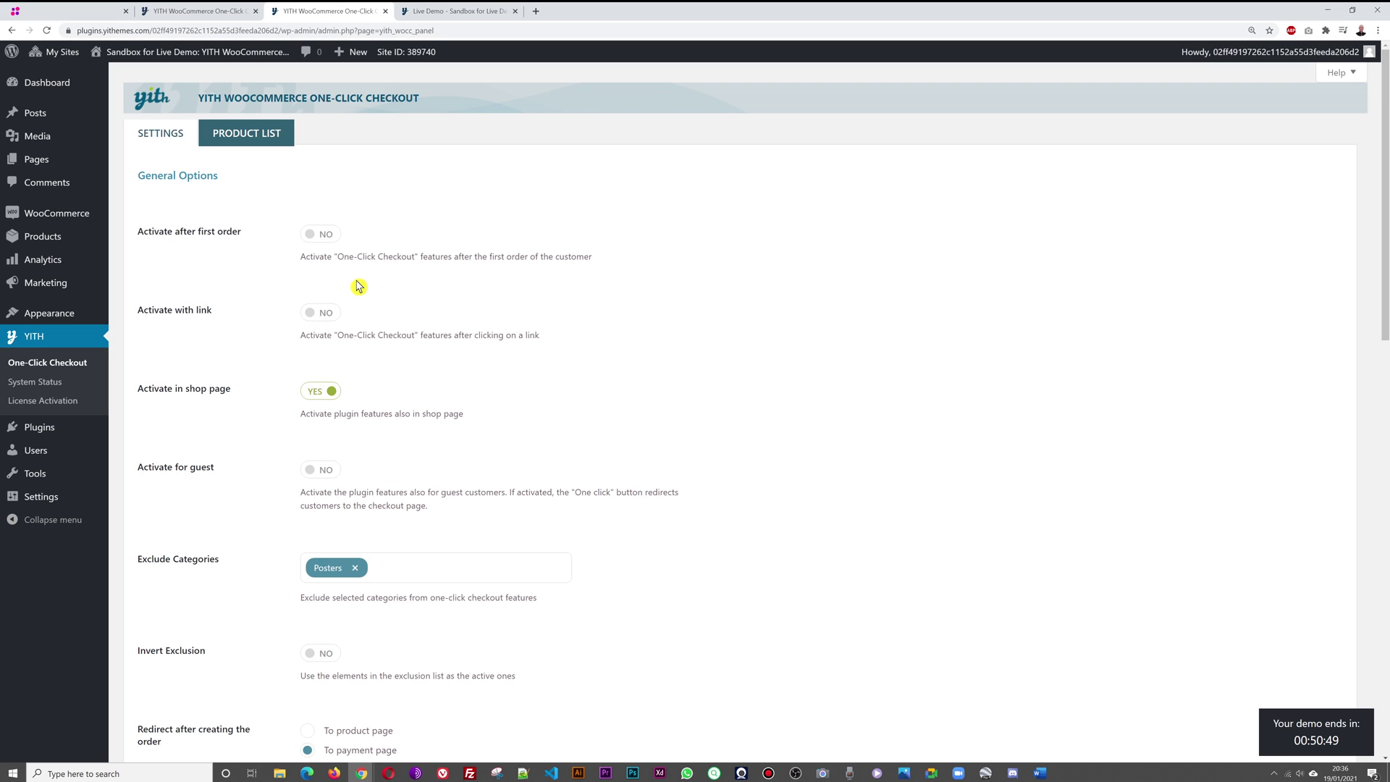
left_click(454, 11)
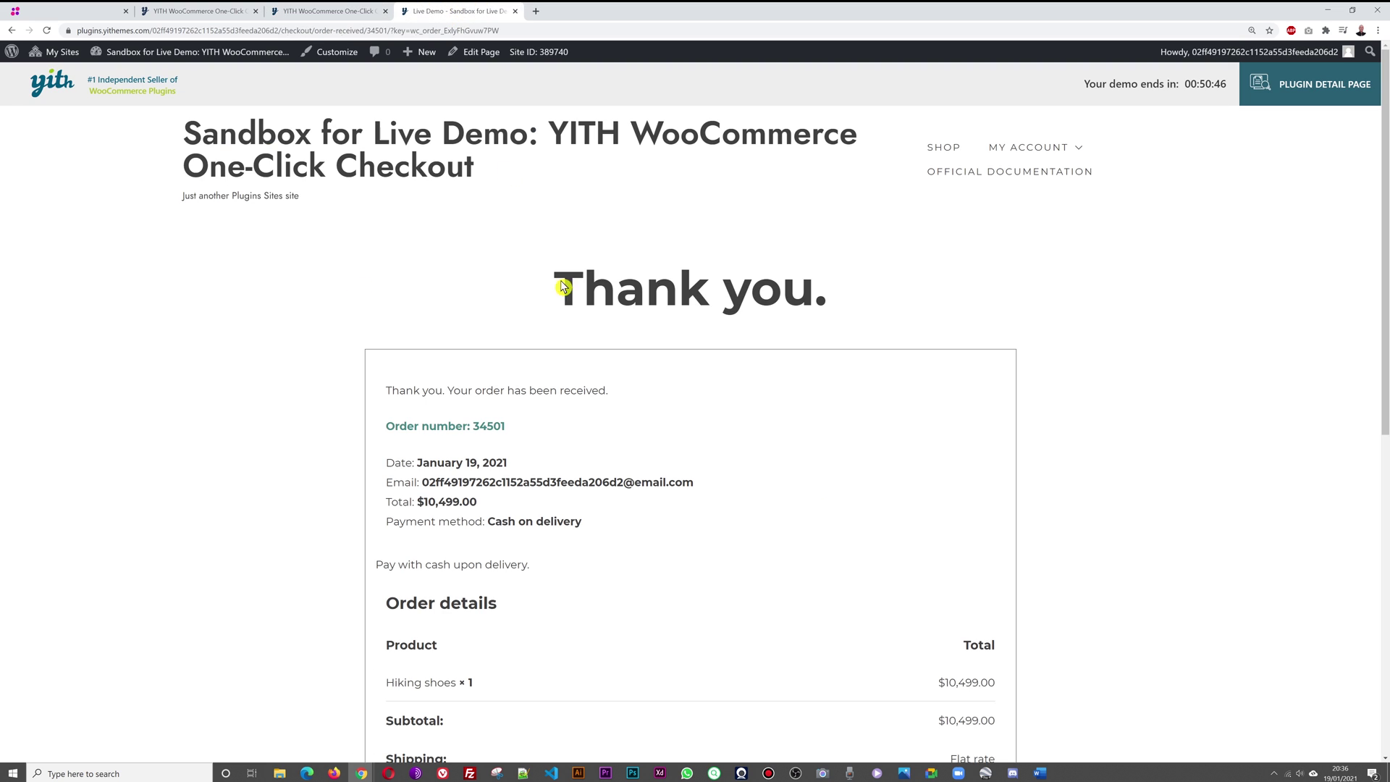
left_click(339, 13)
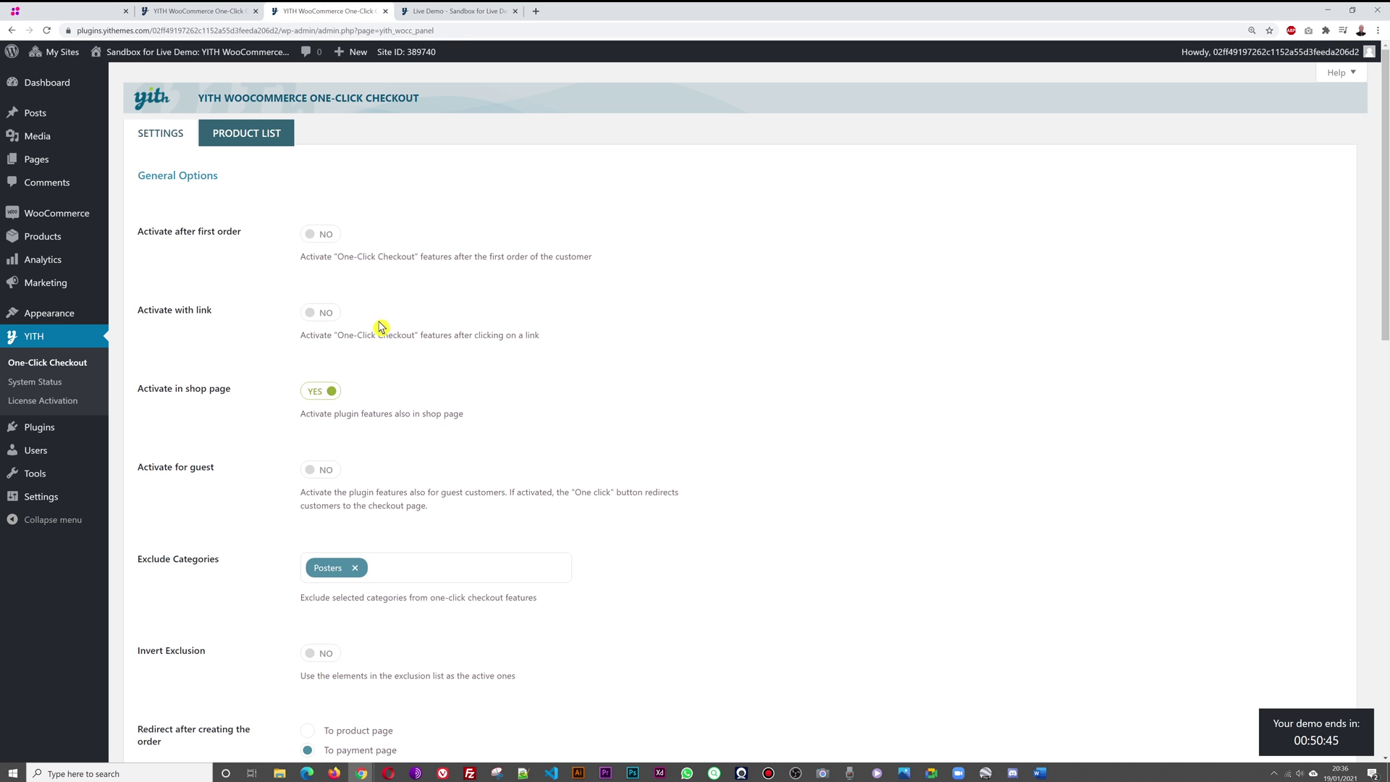
- Try Activate after first order and Activate with link, leaving both switched off
left_click(327, 240)
left_click(333, 239)
left_click(325, 315)
left_click(328, 317)
- Return the storefront tab to the store's home shop page
scroll(700, 347, "down", 3)
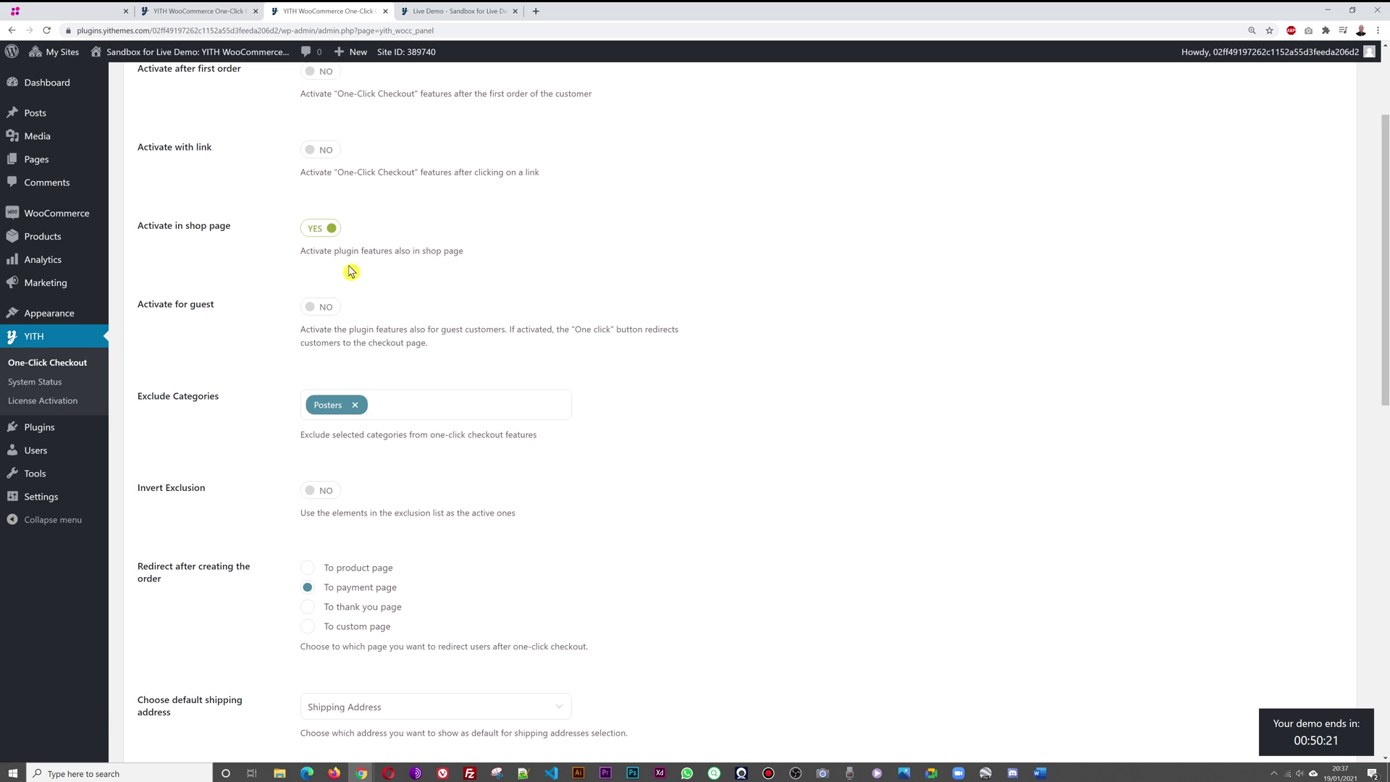
key("ctrl+Tab")
left_click(404, 181)
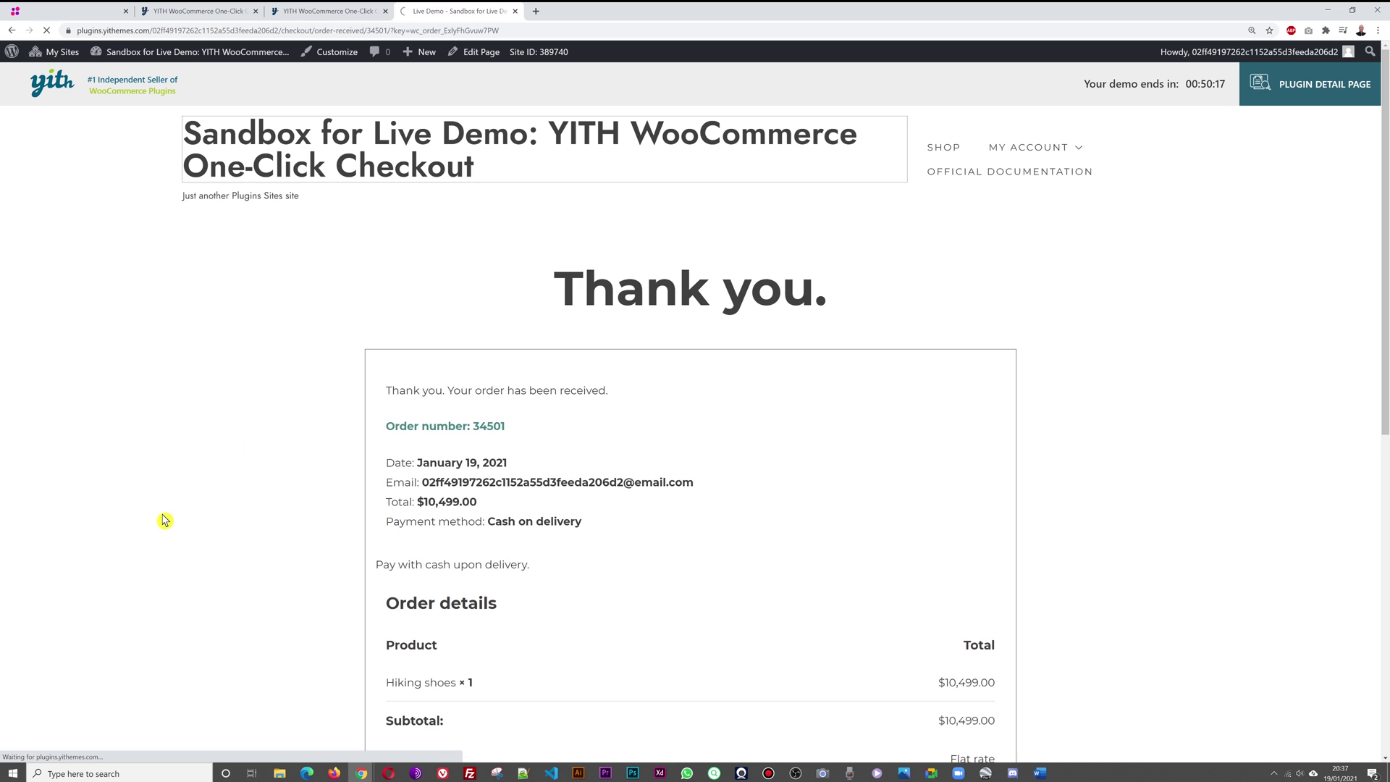
scroll(120, 459, "down", 1)
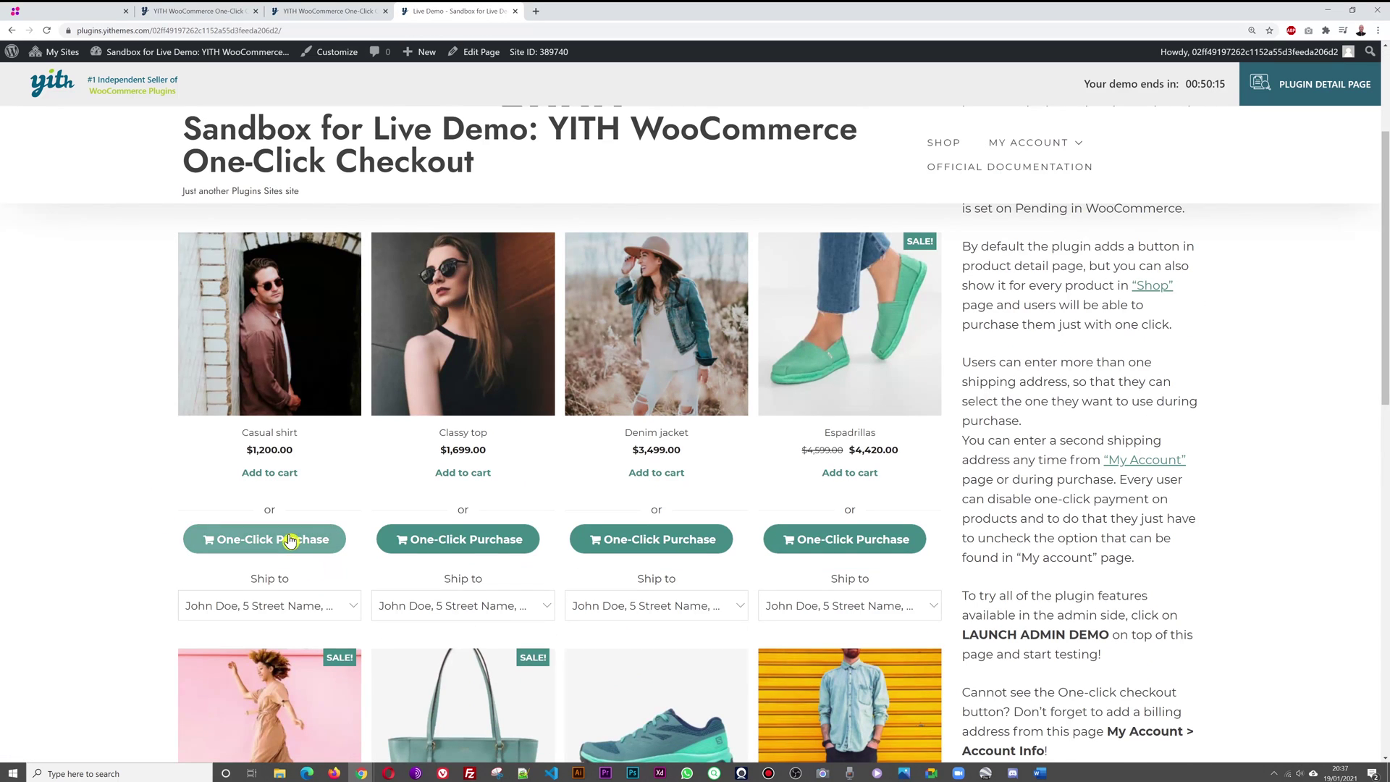
- Save settings with Activate in shop page off, then reload the storefront shop to compare
key("ctrl+shift+Tab")
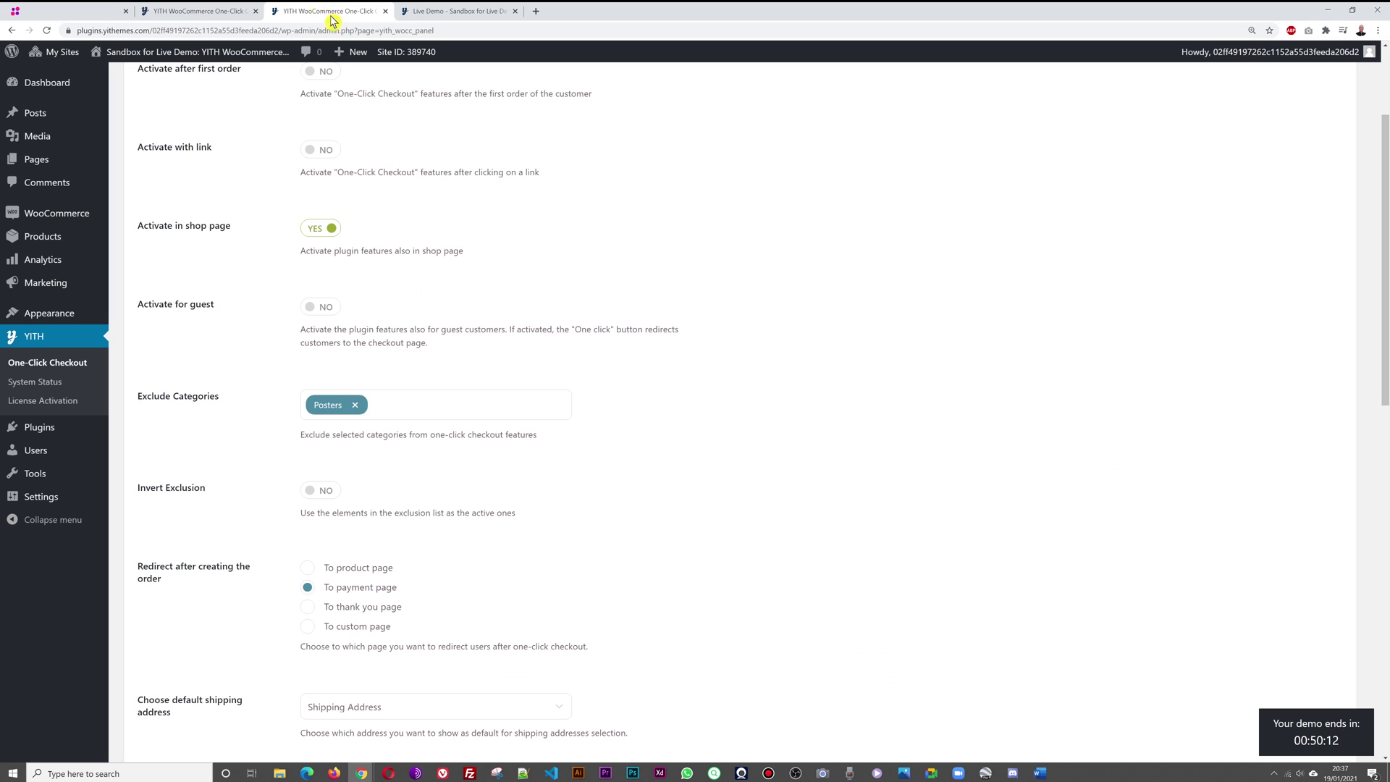
scroll(839, 348, "down", 12)
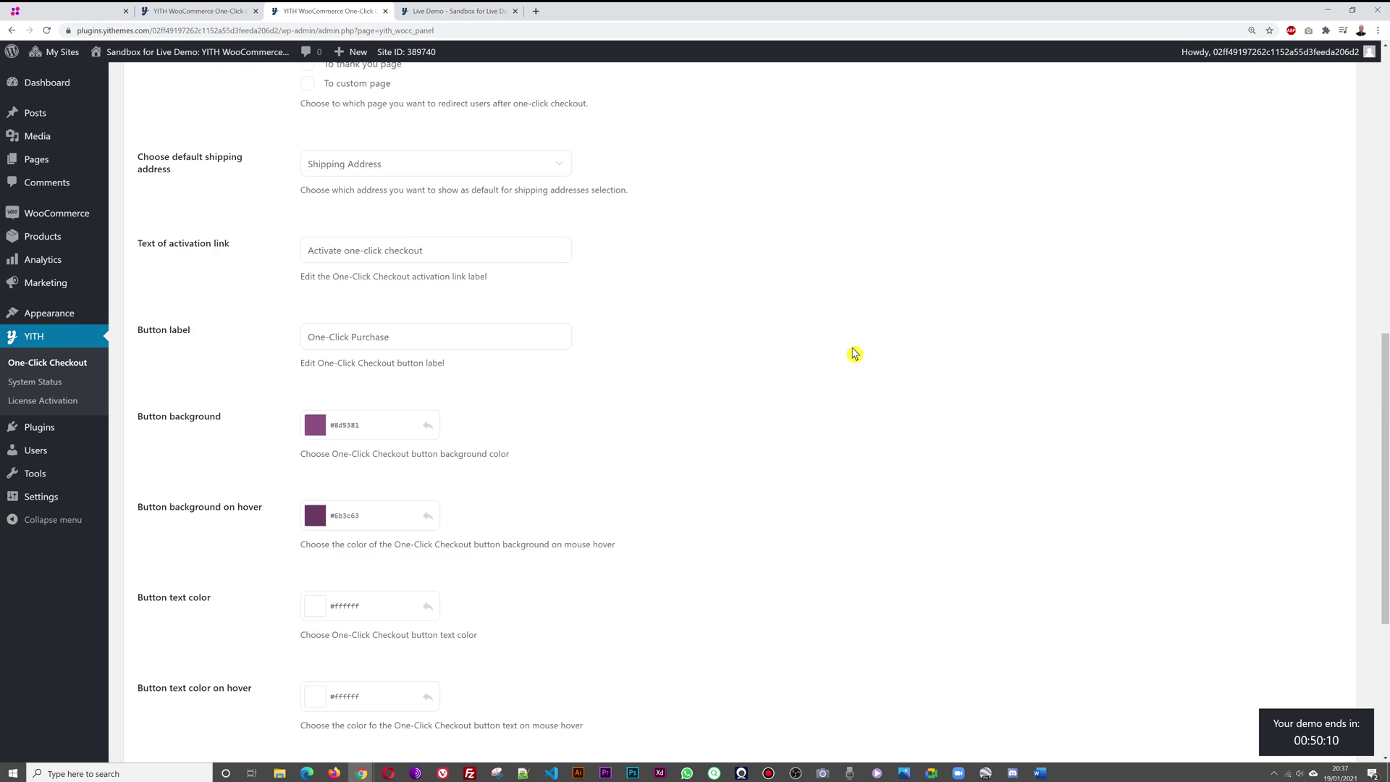
left_click(166, 700)
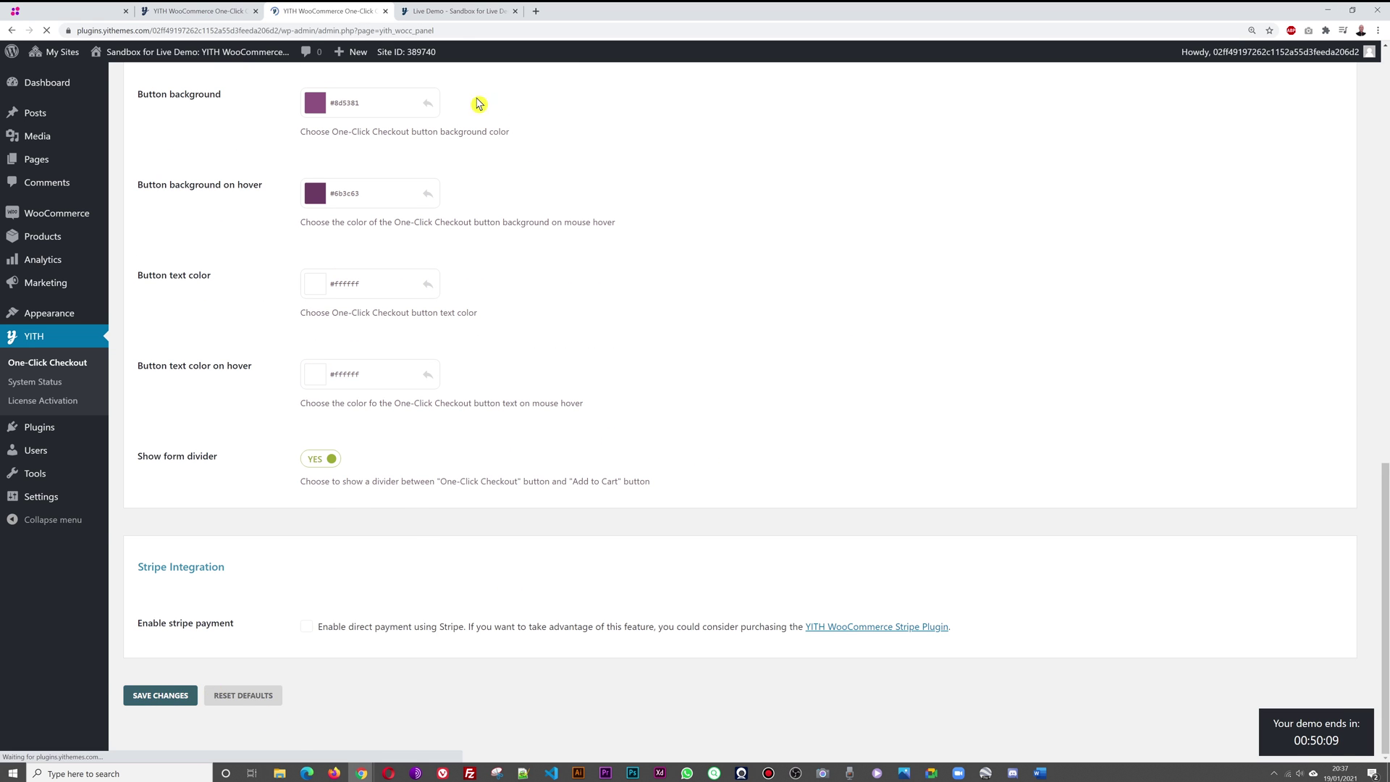
key("ctrl+Tab")
left_click(47, 30)
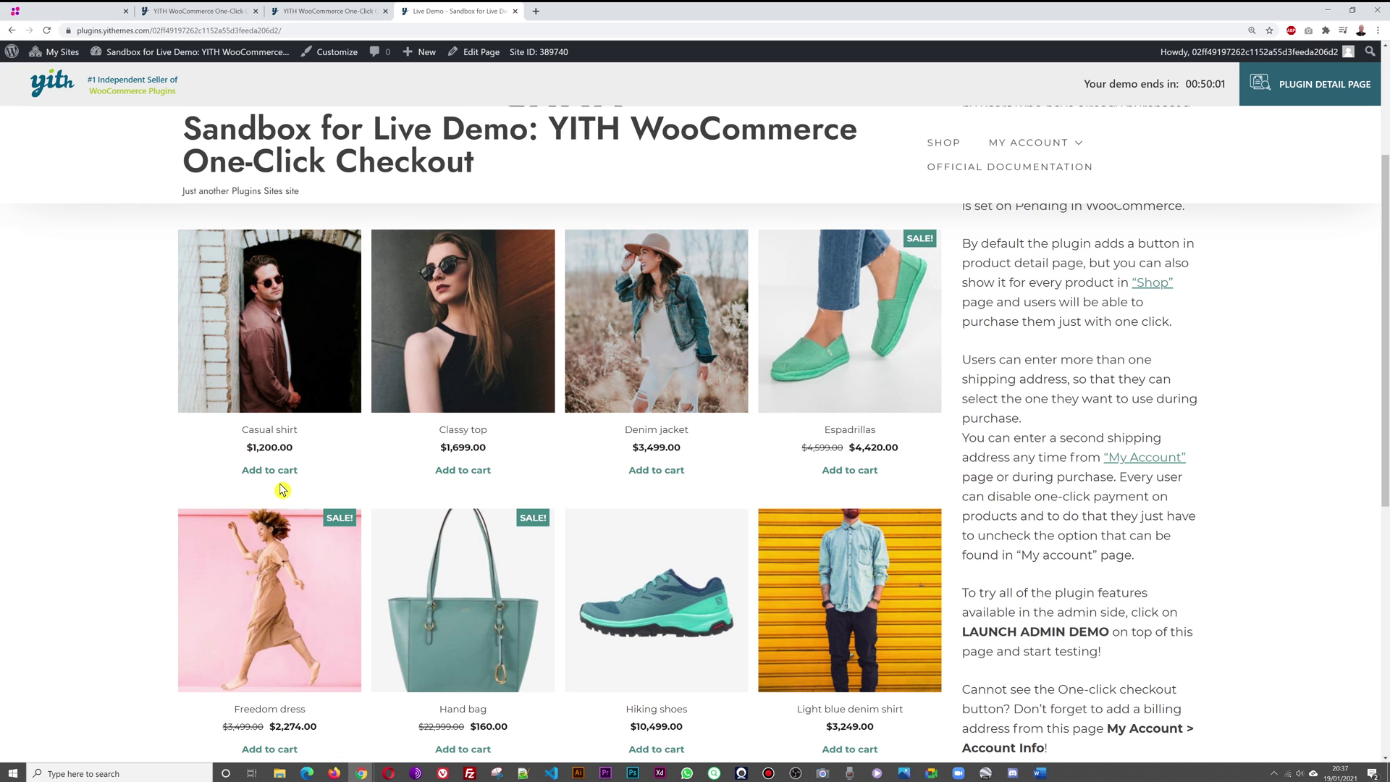
left_click(335, 11)
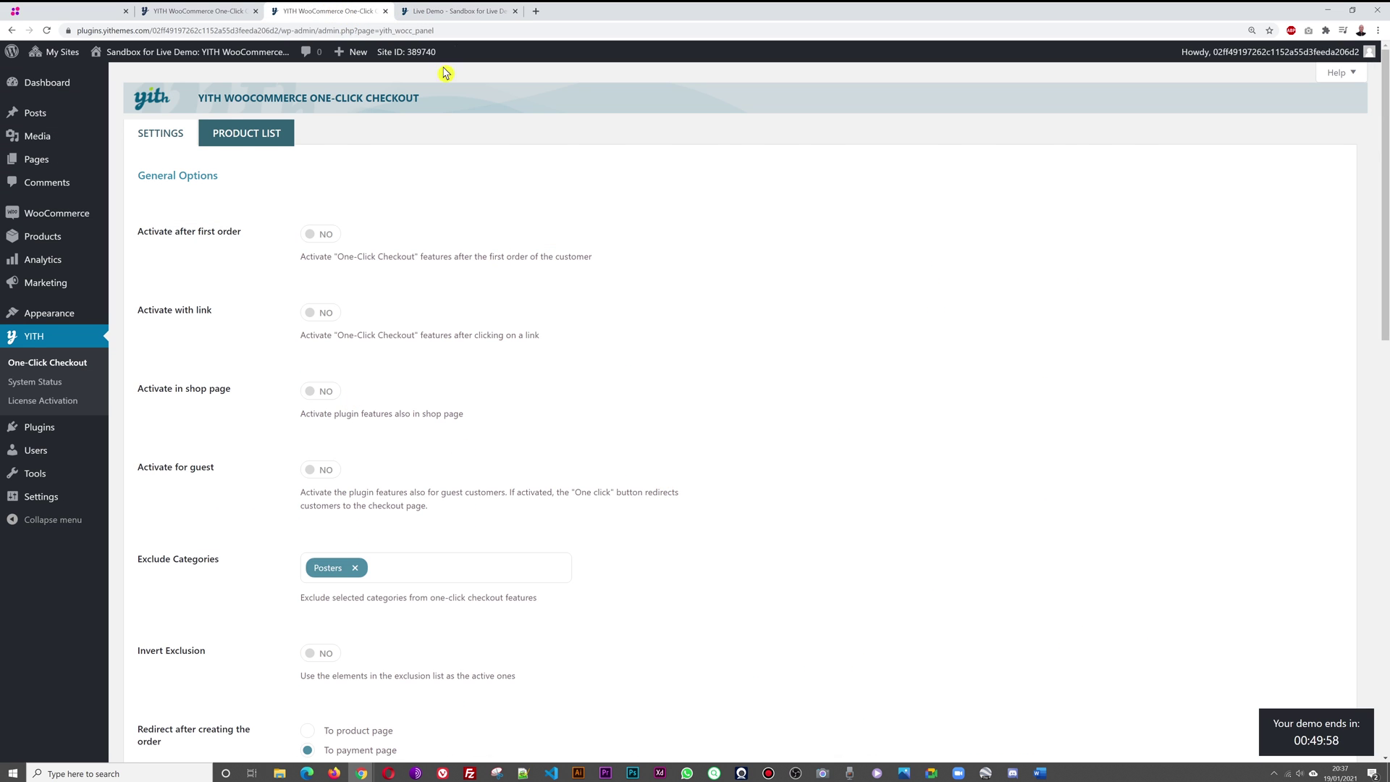
left_click(434, 11)
scroll(532, 479, "down", 3)
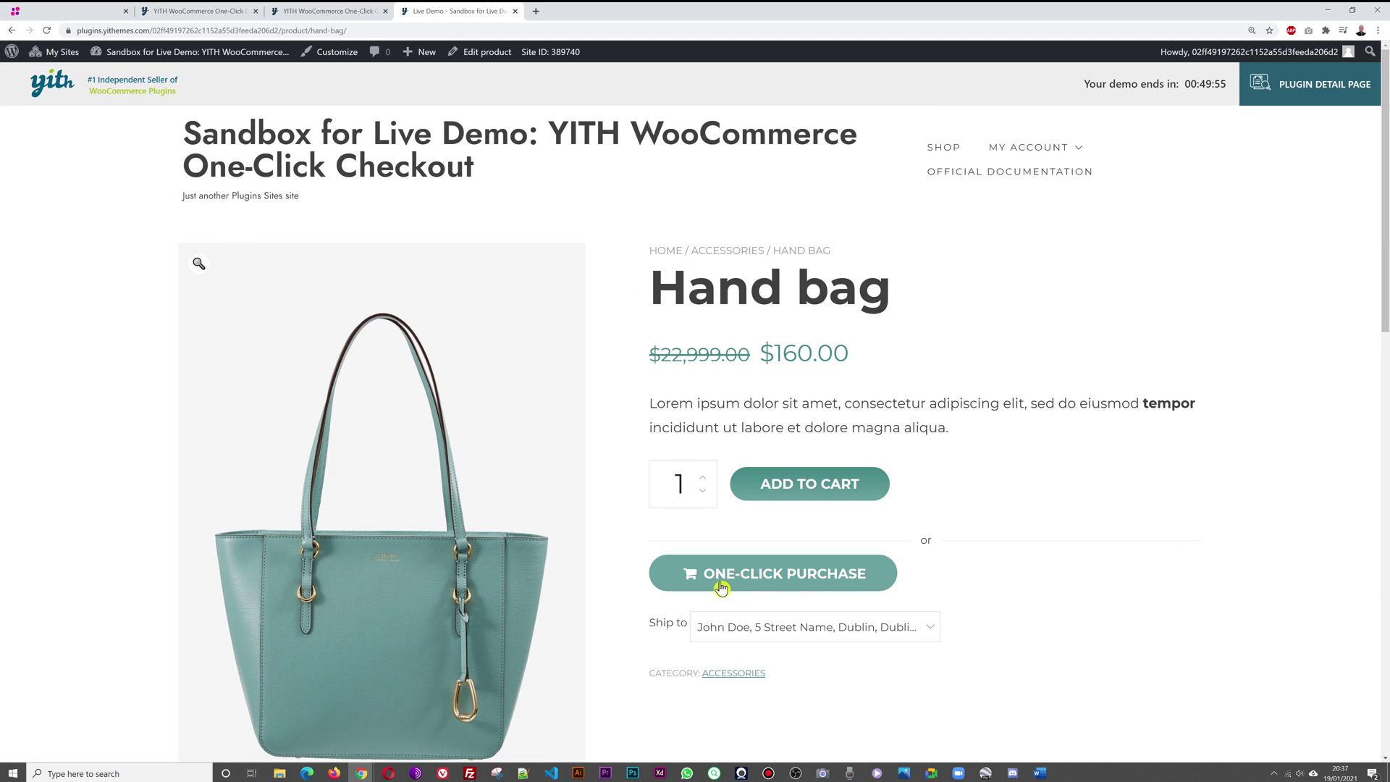
left_click(12, 30)
scroll(357, 598, "up", 5)
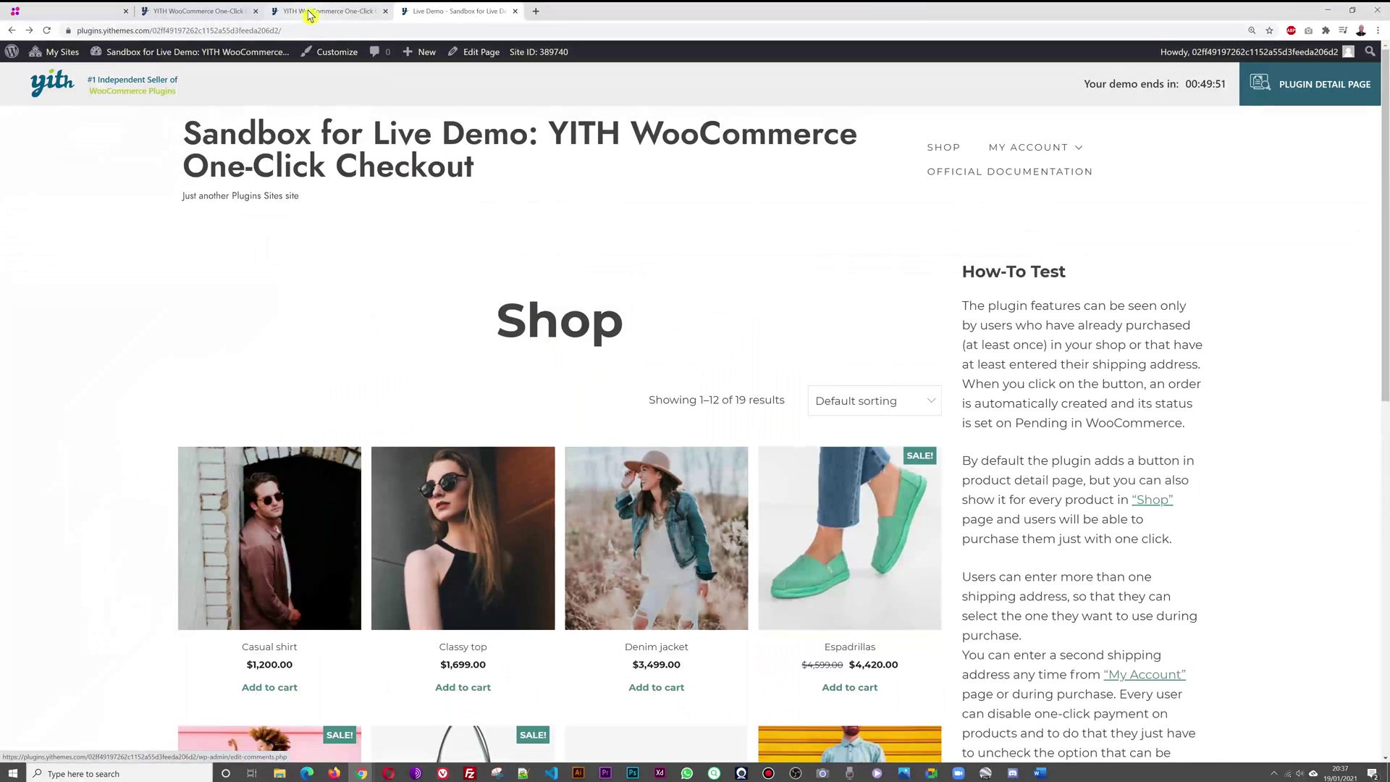
- Switch Activate in shop page to YES, save, and reload the shop to see one-click buttons
left_click(316, 15)
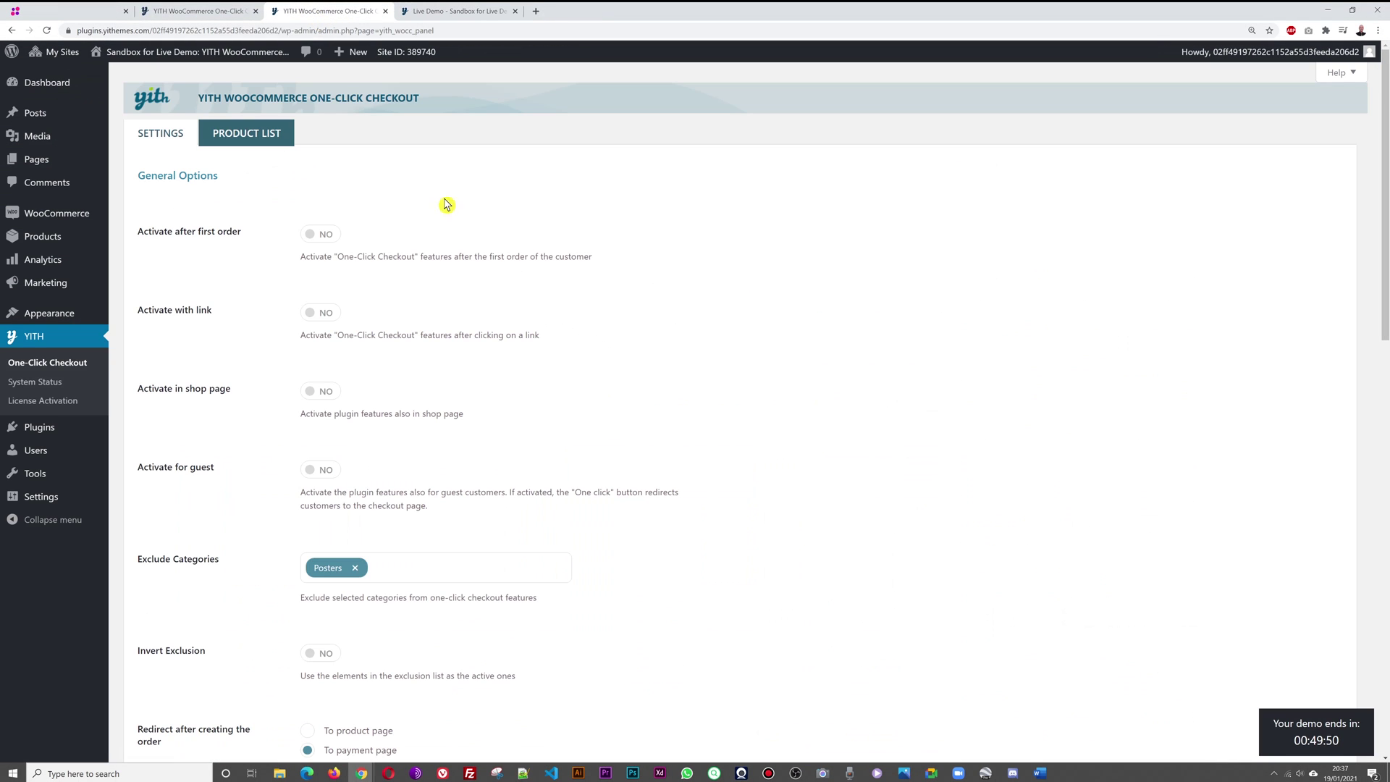
left_click(319, 401)
scroll(819, 434, "down", 14)
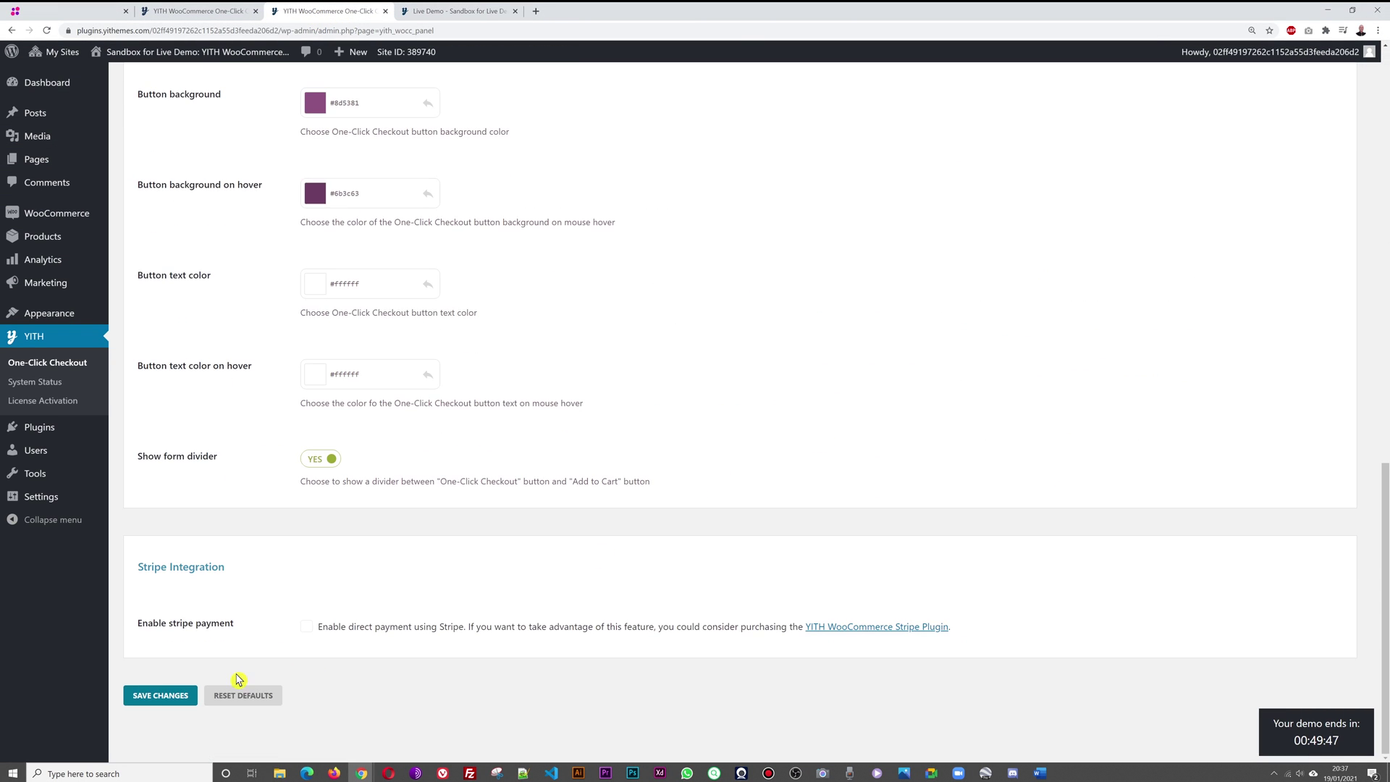
left_click(161, 695)
left_click(454, 11)
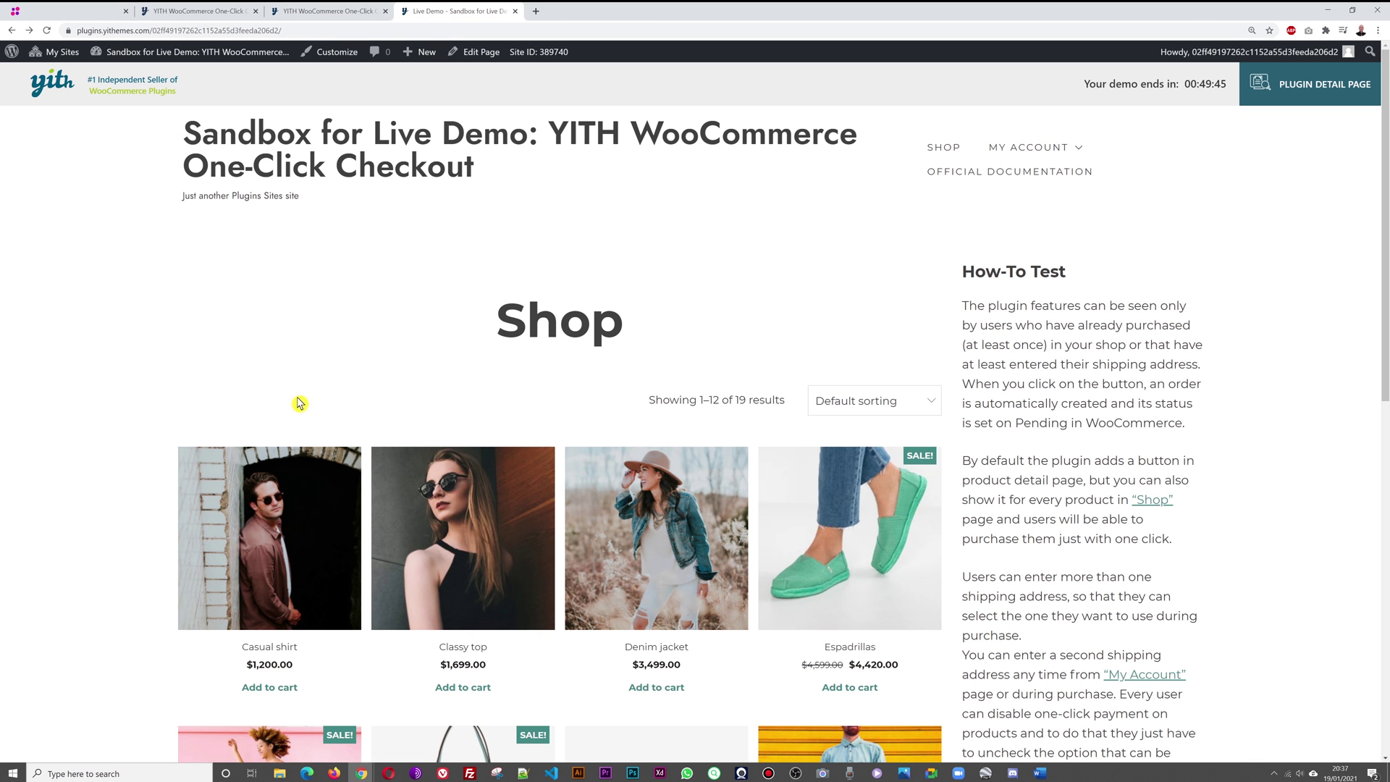
key("F5")
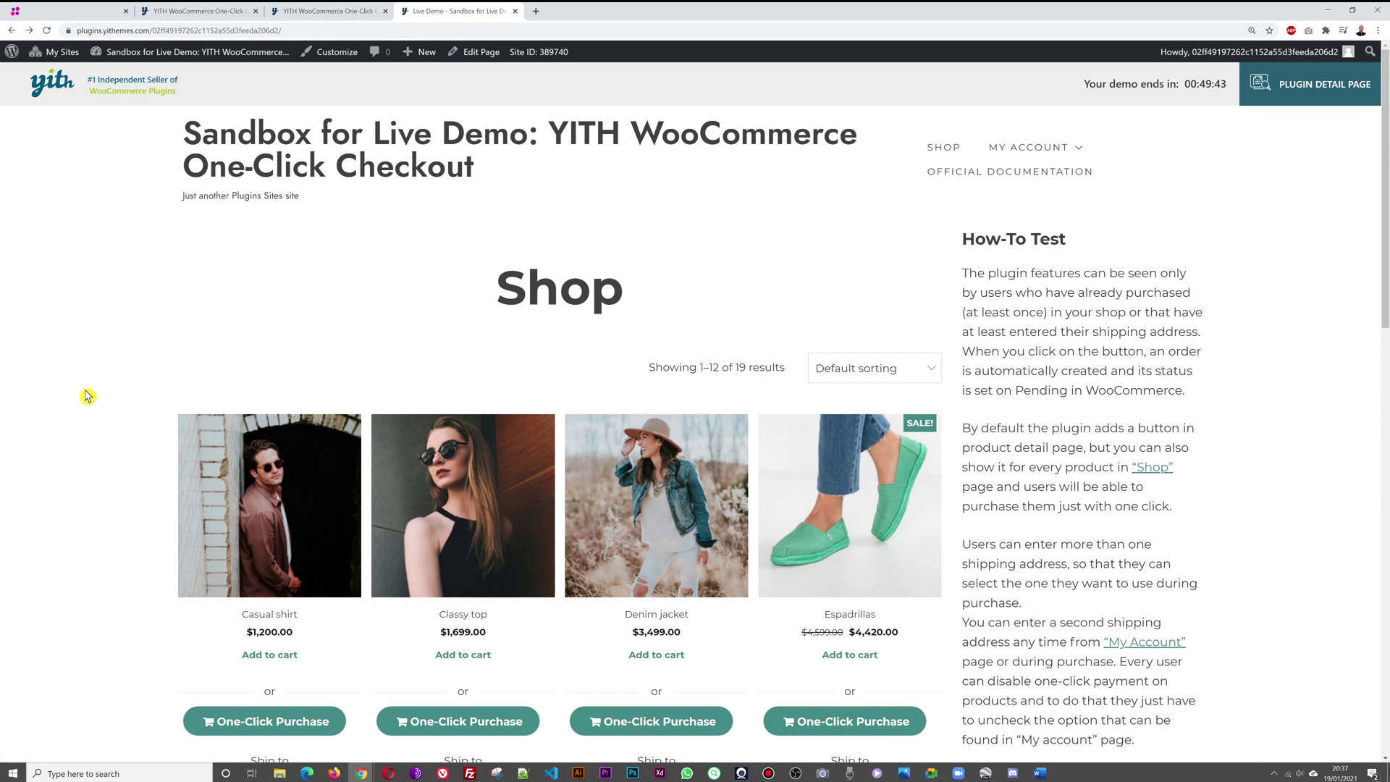
scroll(97, 409, "down", 4)
scroll(96, 409, "down", 1)
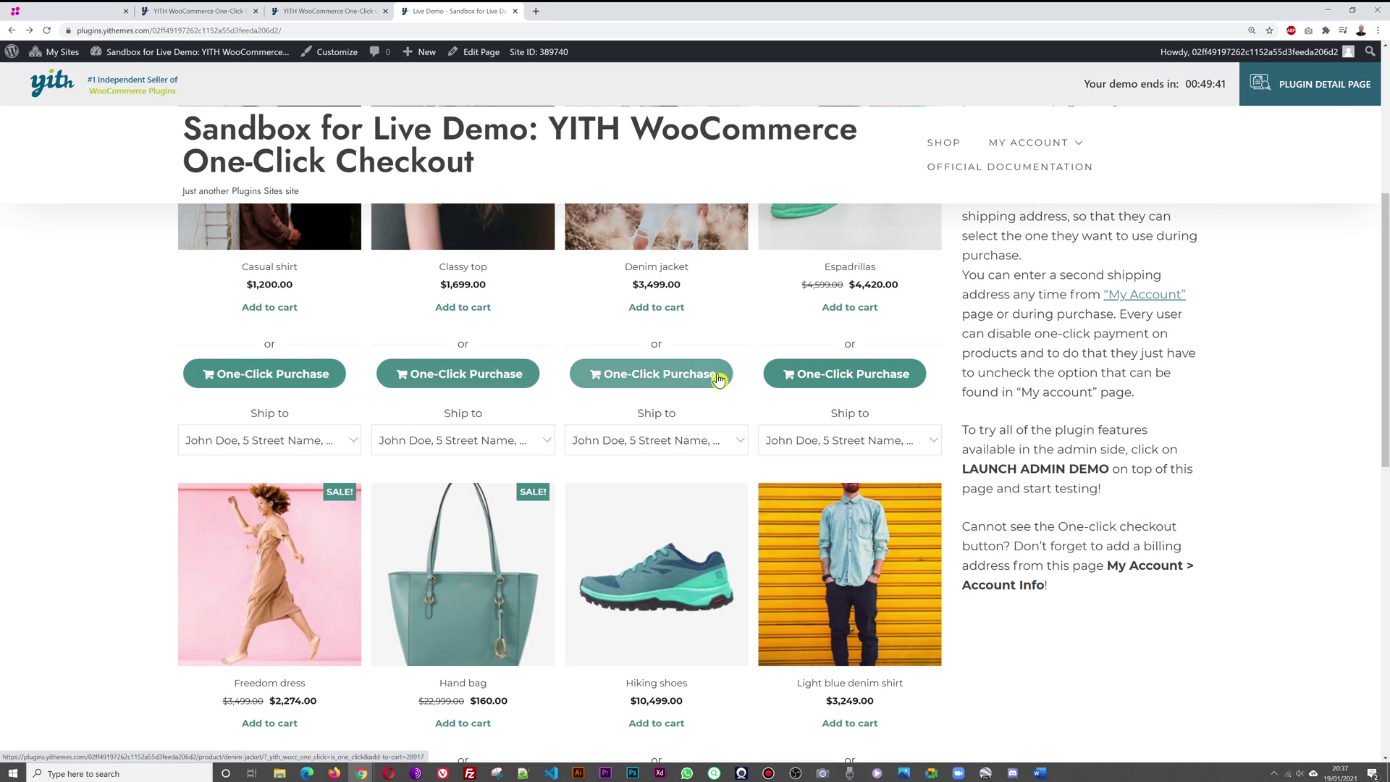
scroll(900, 395, "up", 5)
left_click(330, 11)
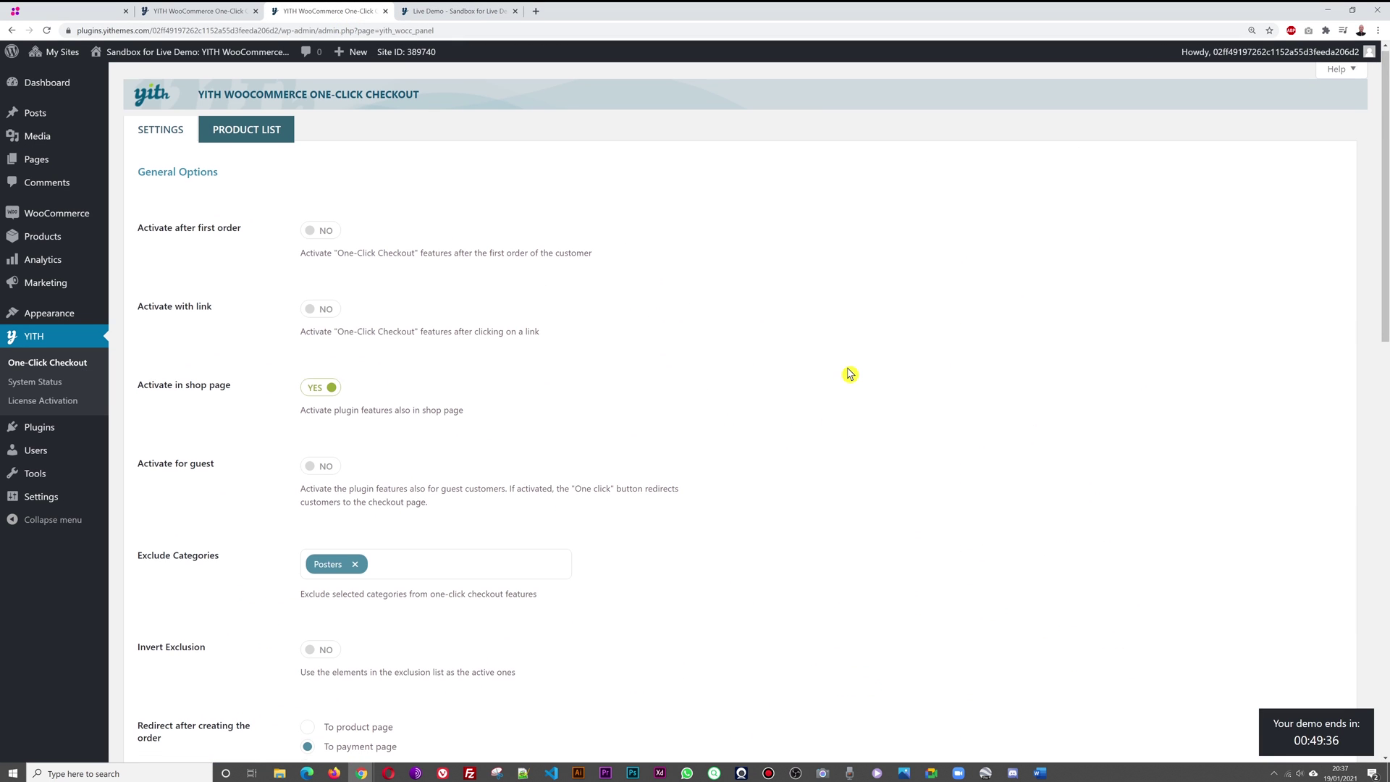
- Remove Posters from Exclude Categories, then re-add it by searching 'pos'
scroll(845, 373, "down", 2)
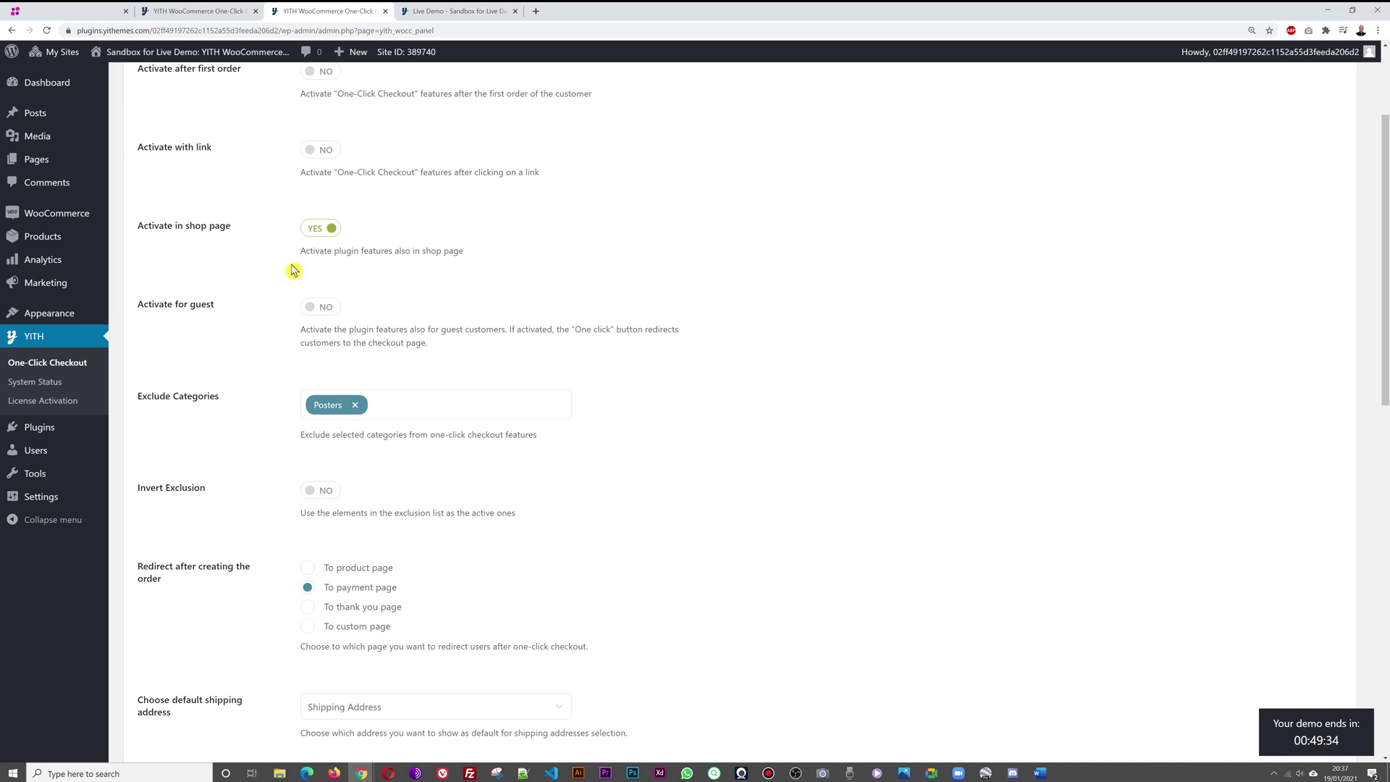
scroll(890, 381, "down", 2)
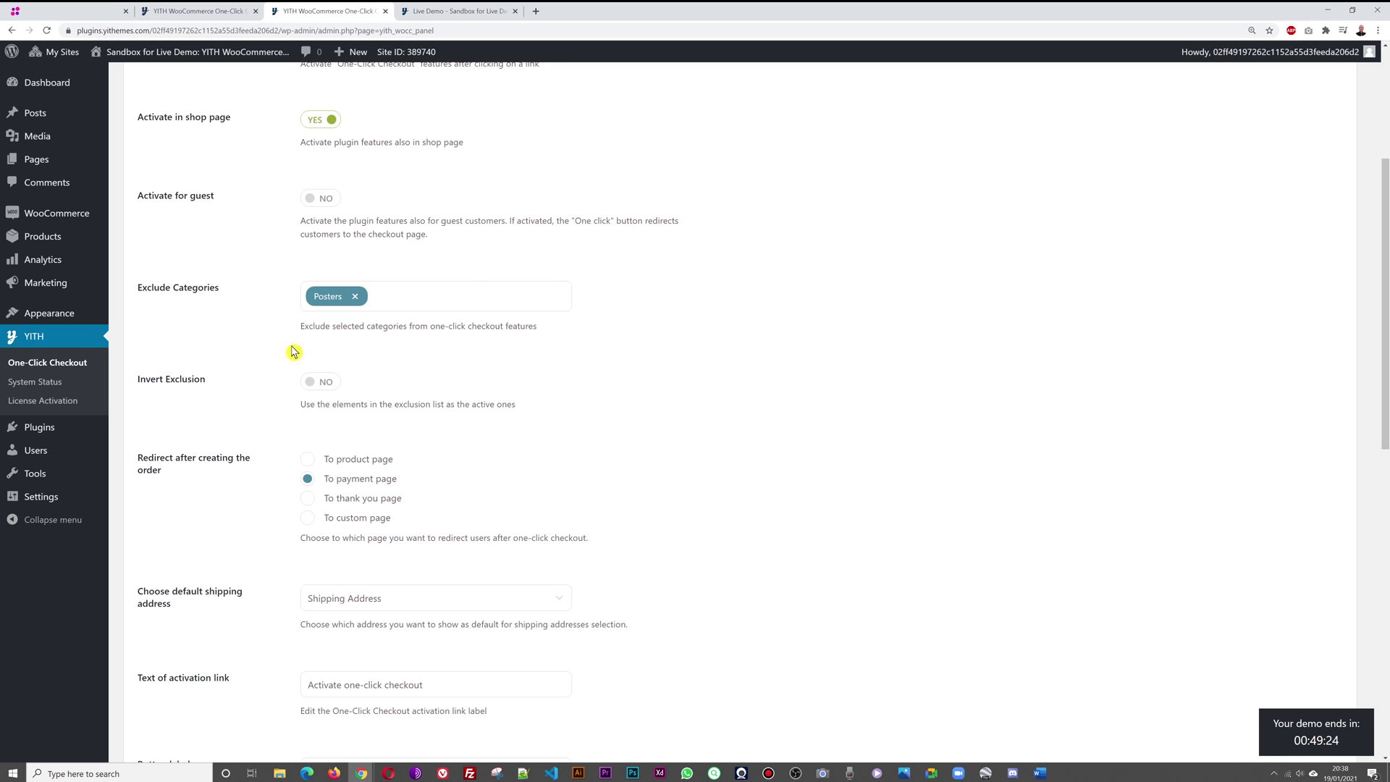
left_click(478, 295)
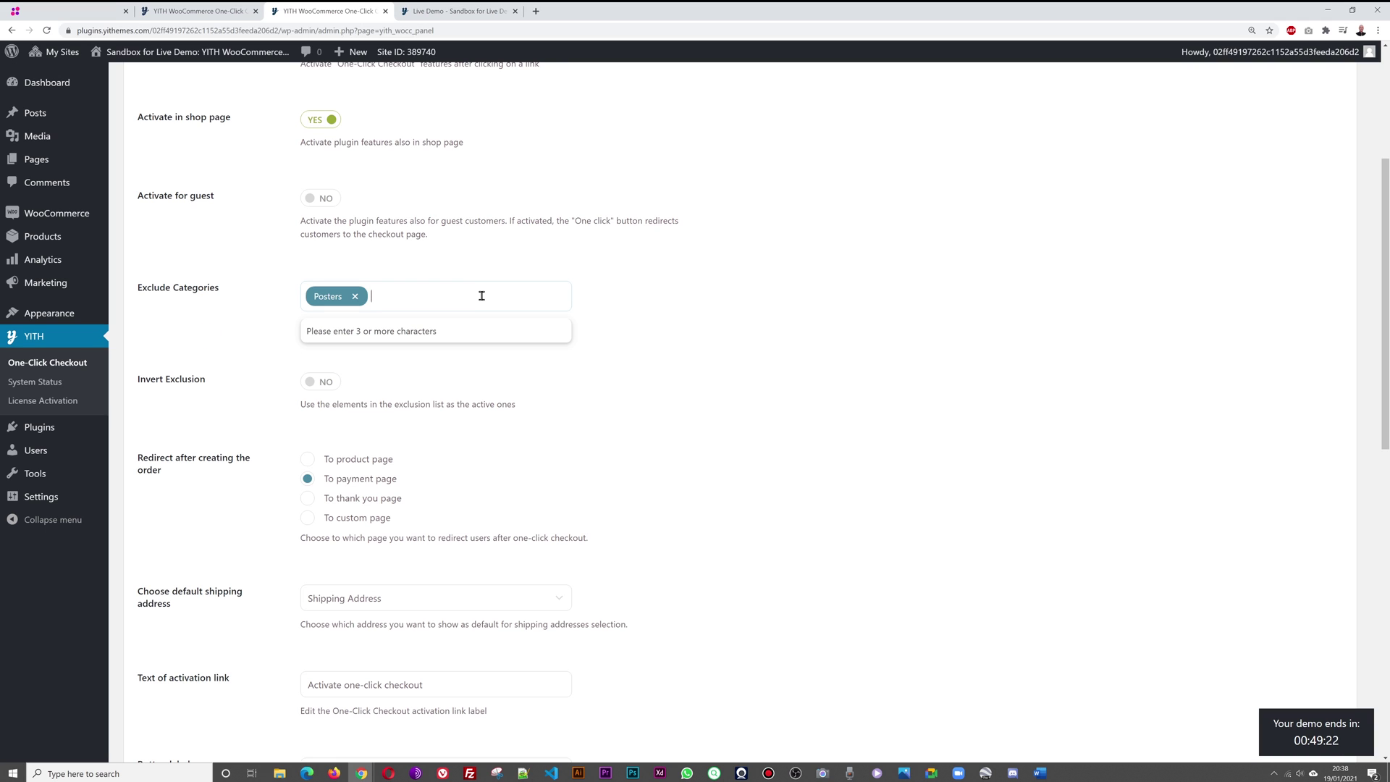
left_click(778, 295)
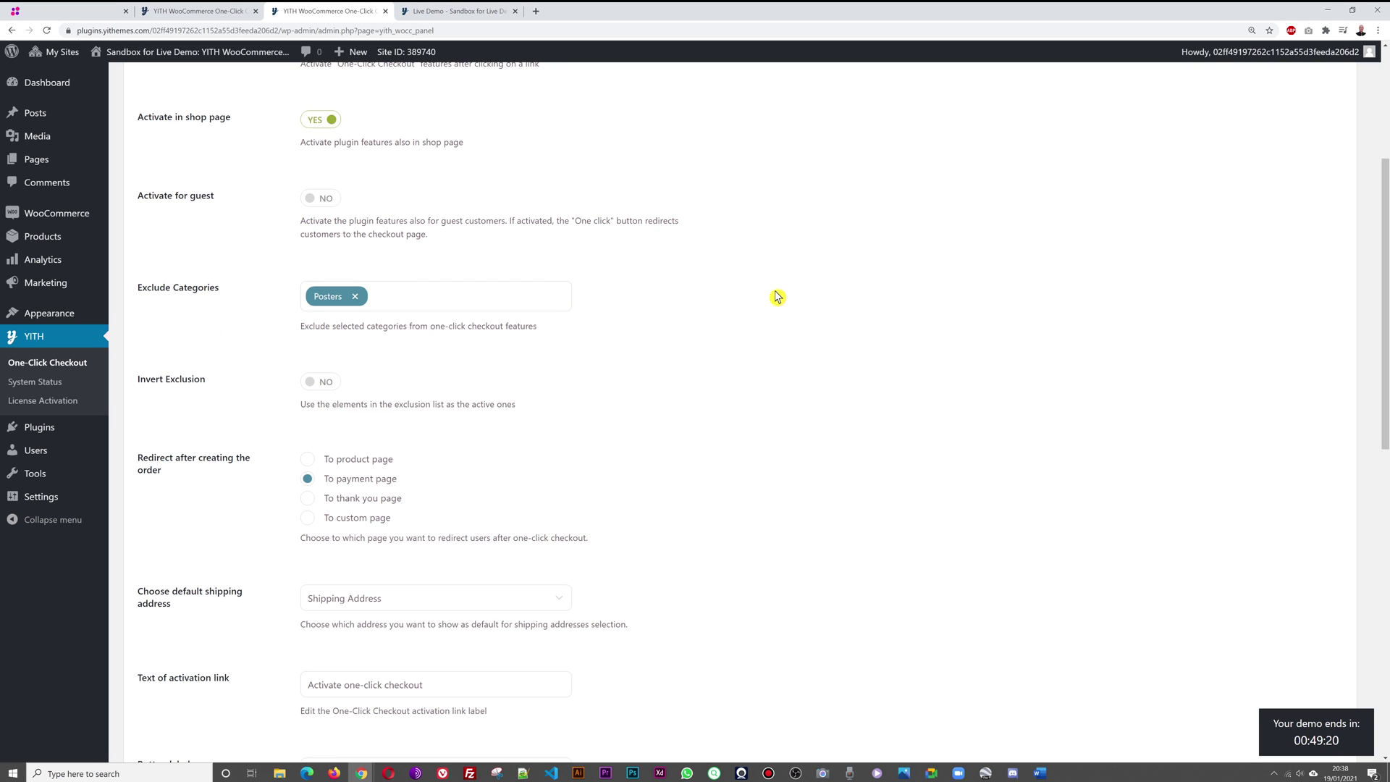
left_click(355, 296)
left_click(864, 374)
left_click(474, 297)
type("pos")
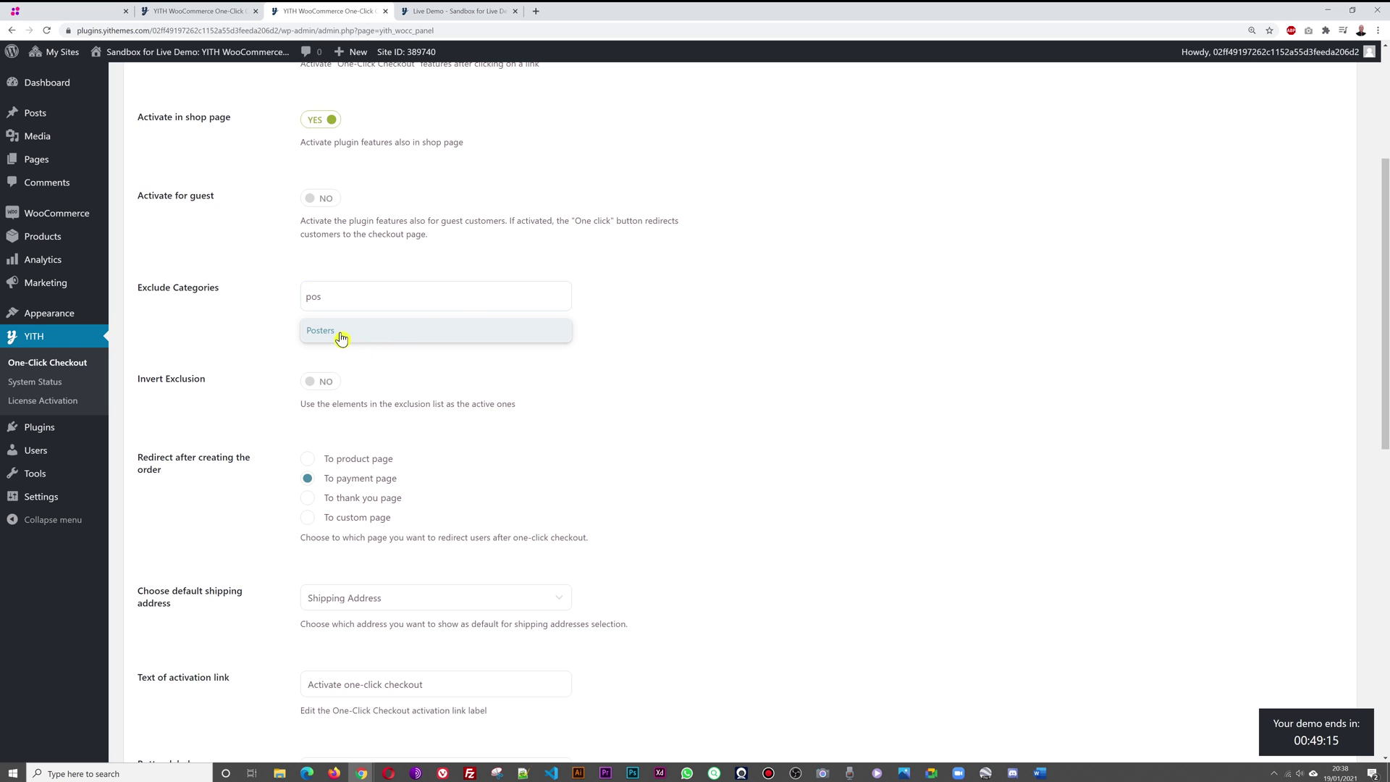
left_click(344, 337)
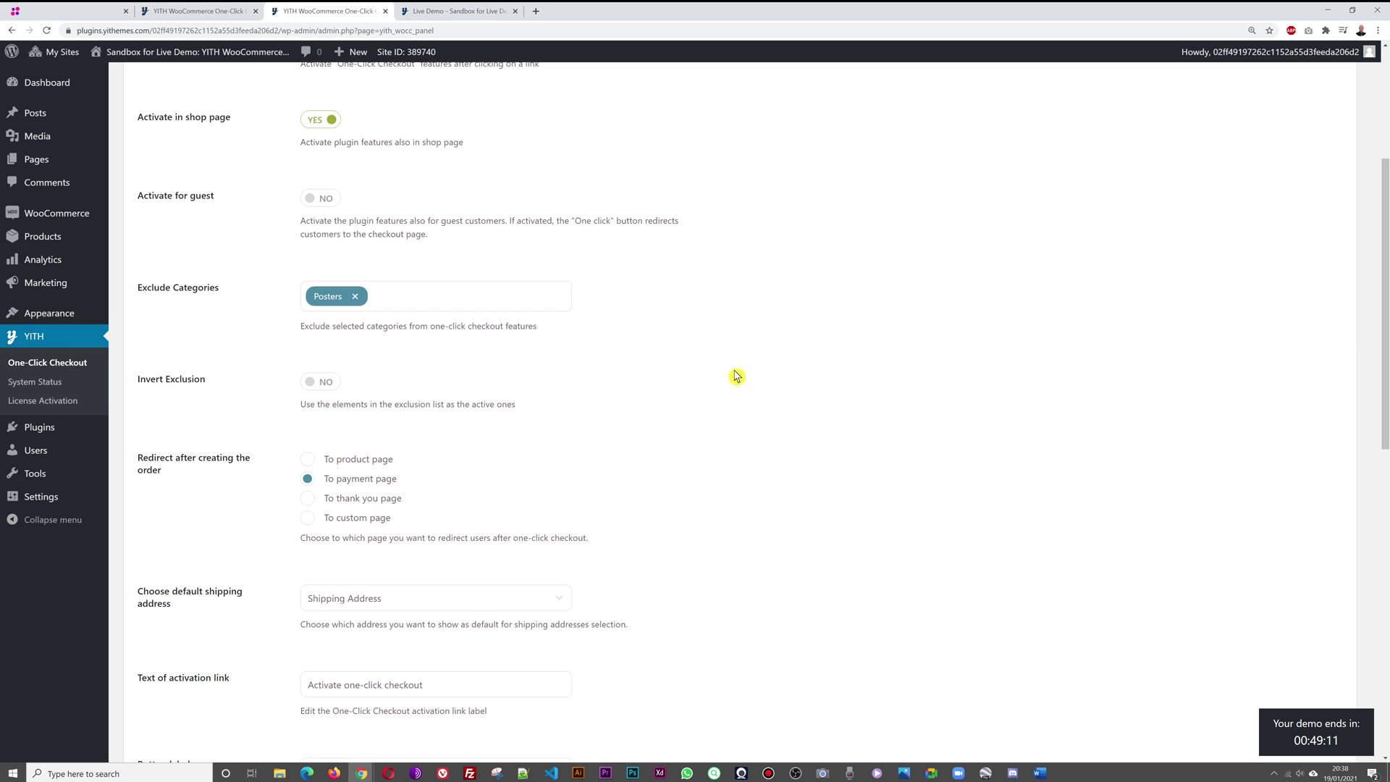
scroll(736, 375, "down", 3)
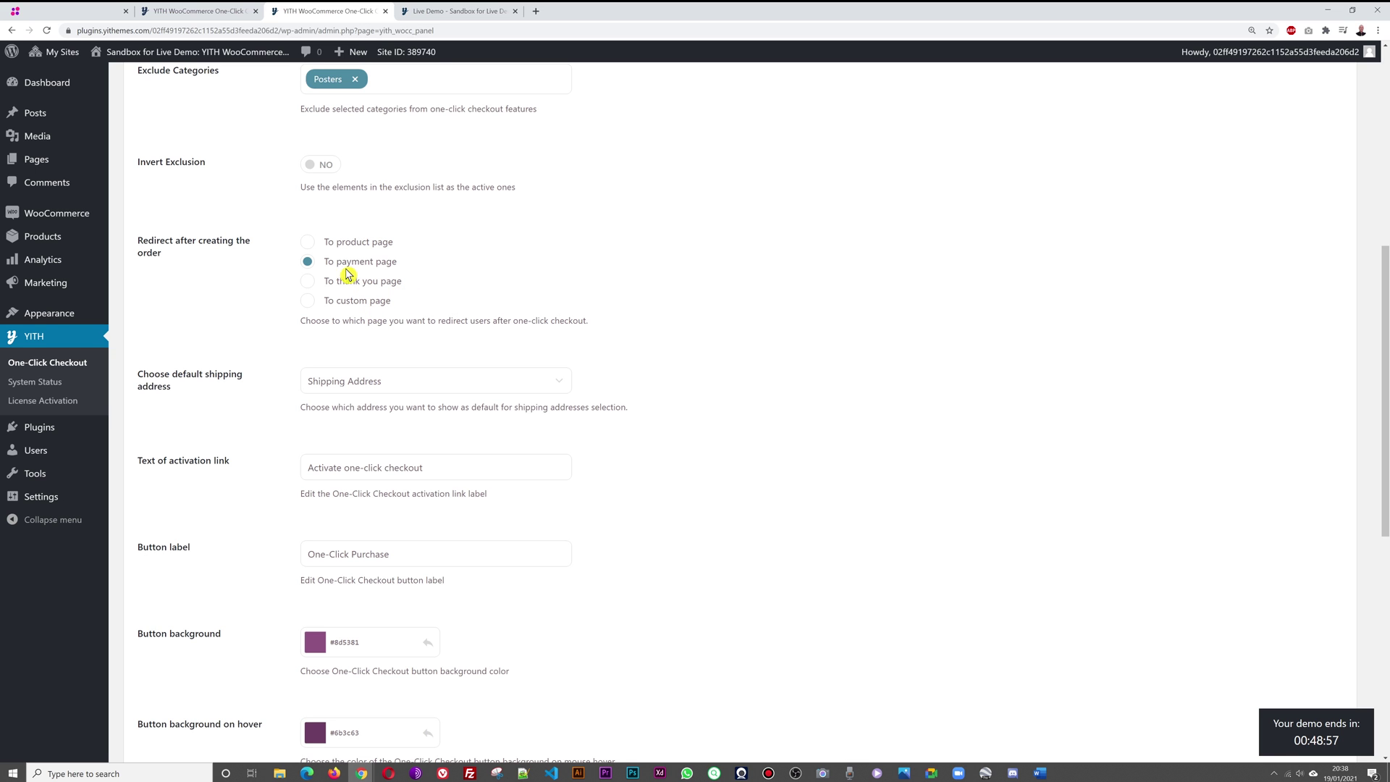
left_click(447, 14)
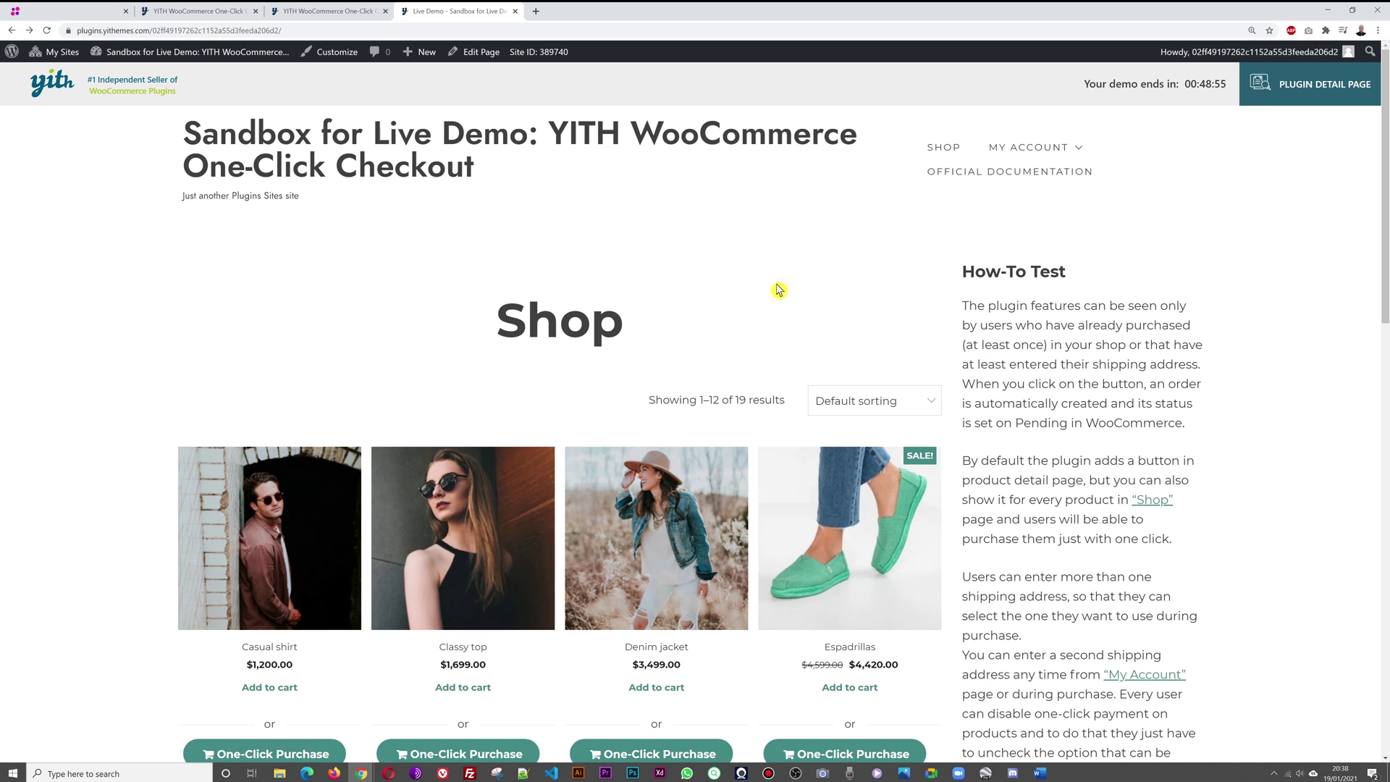
left_click(329, 11)
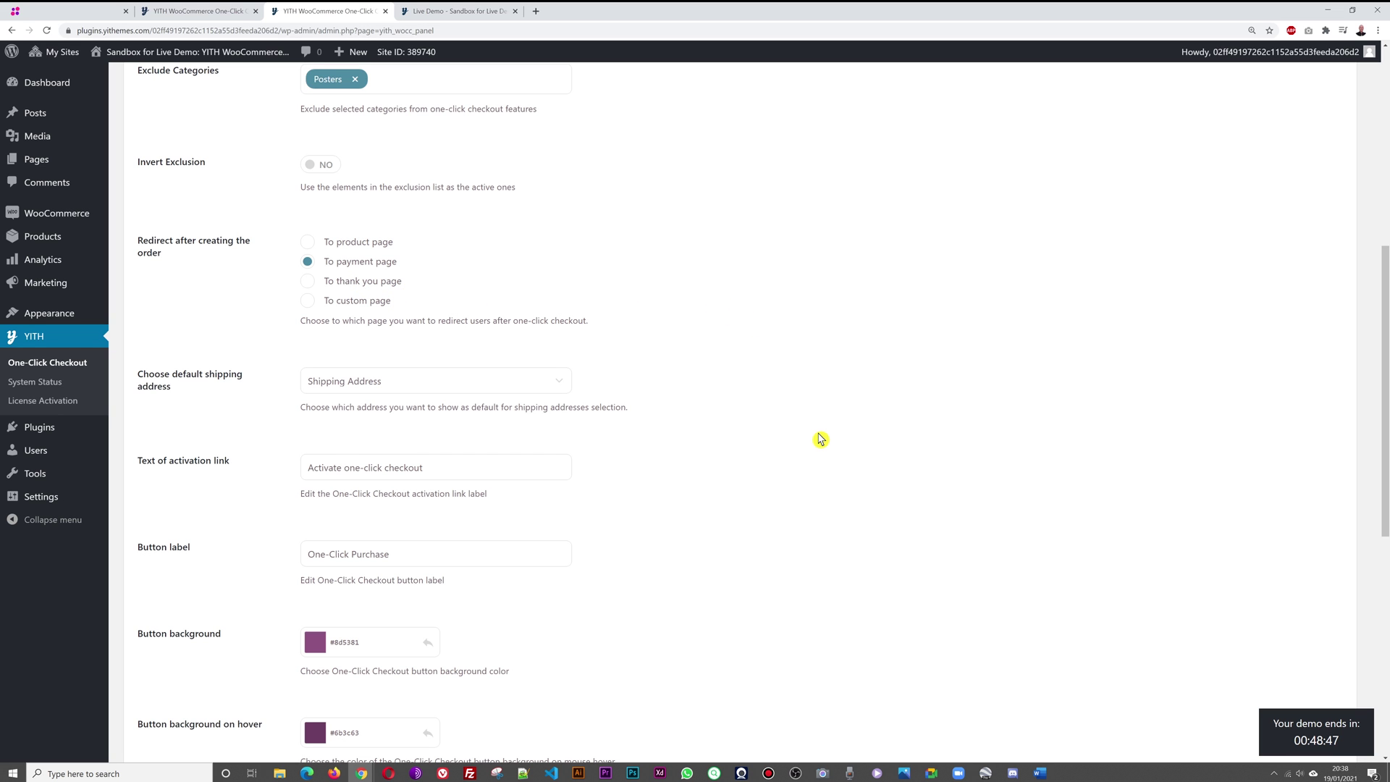
scroll(821, 434, "down", 3)
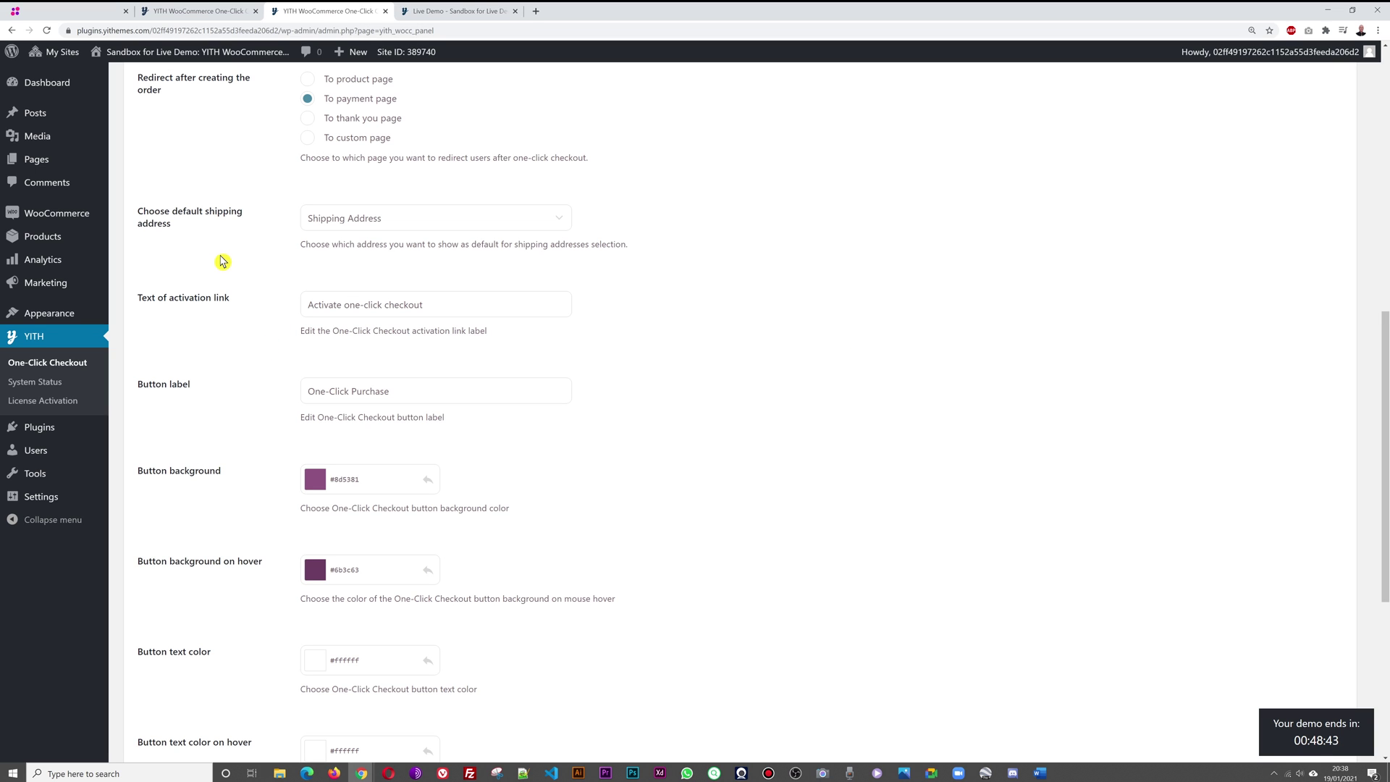
left_click(559, 223)
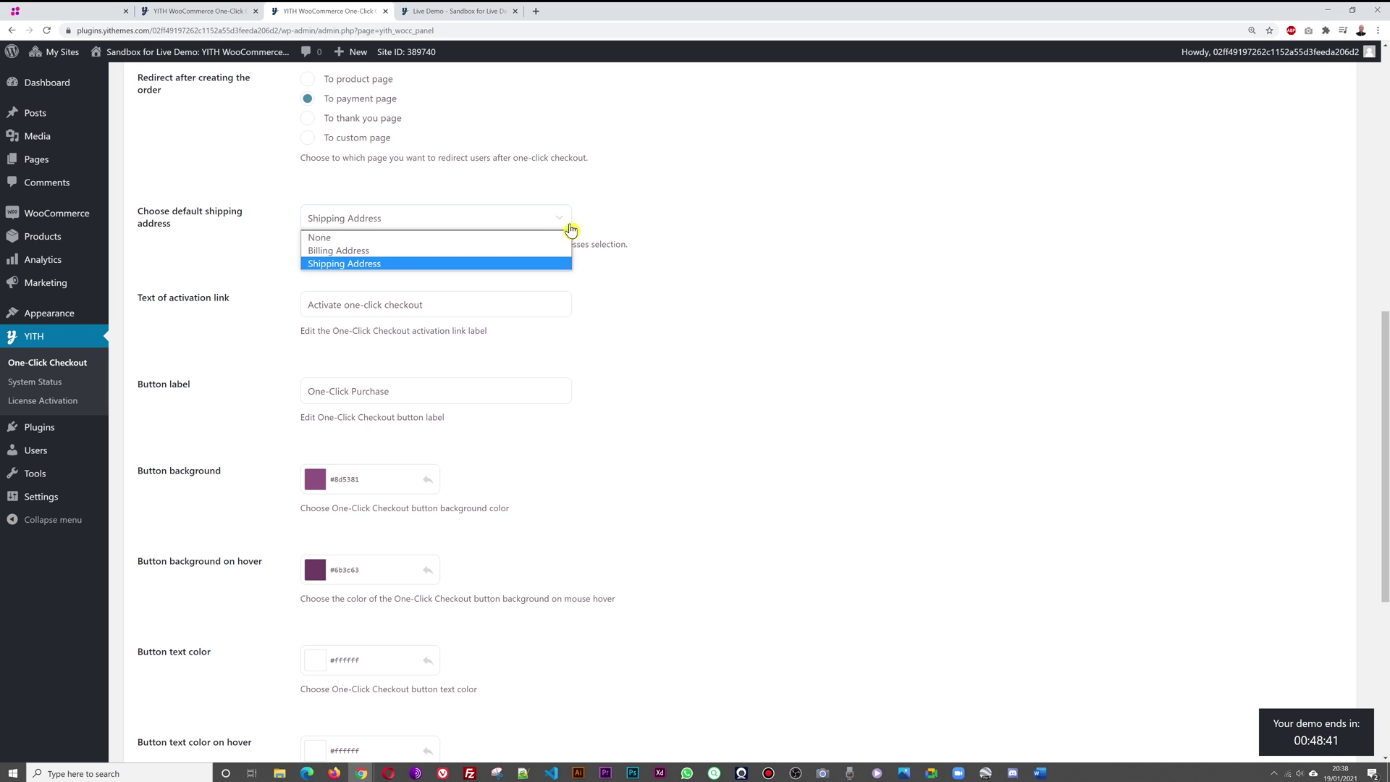
left_click(521, 265)
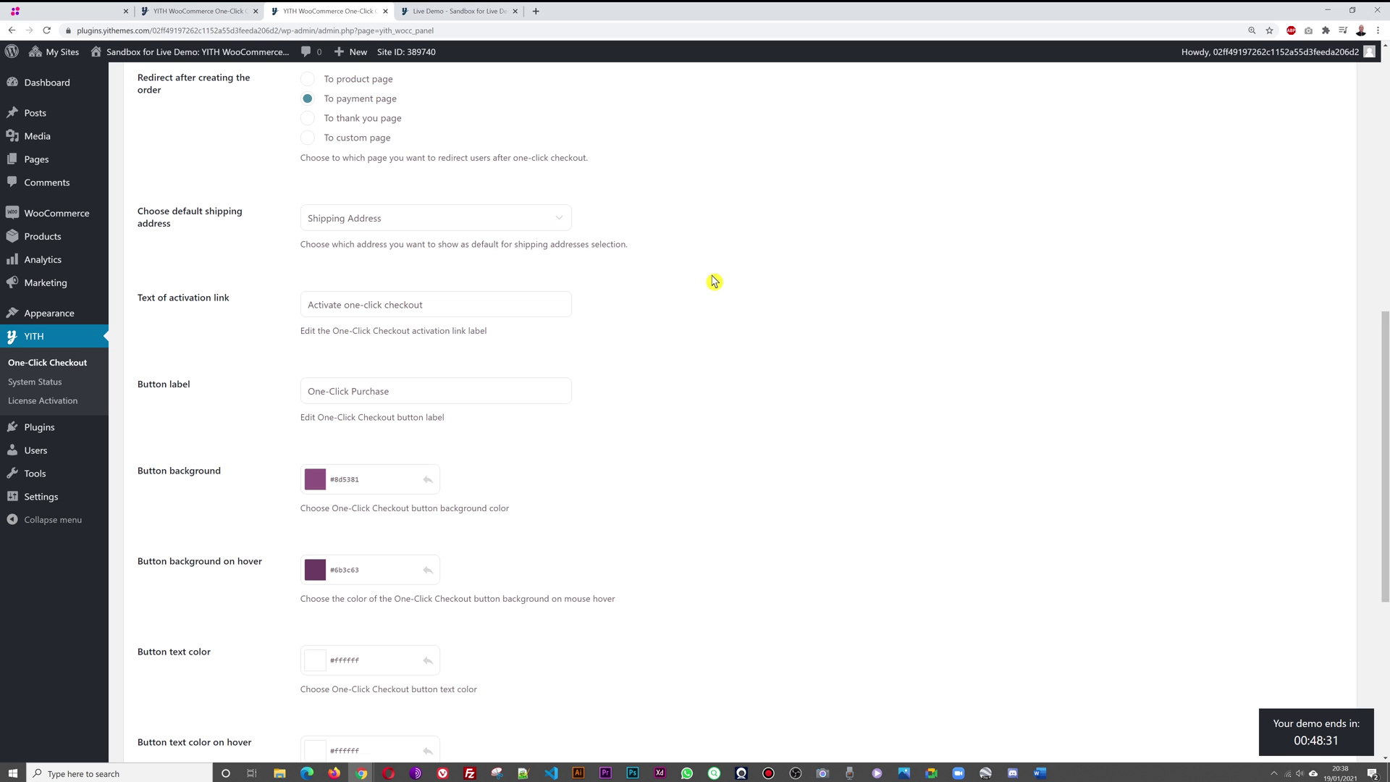
left_click(556, 230)
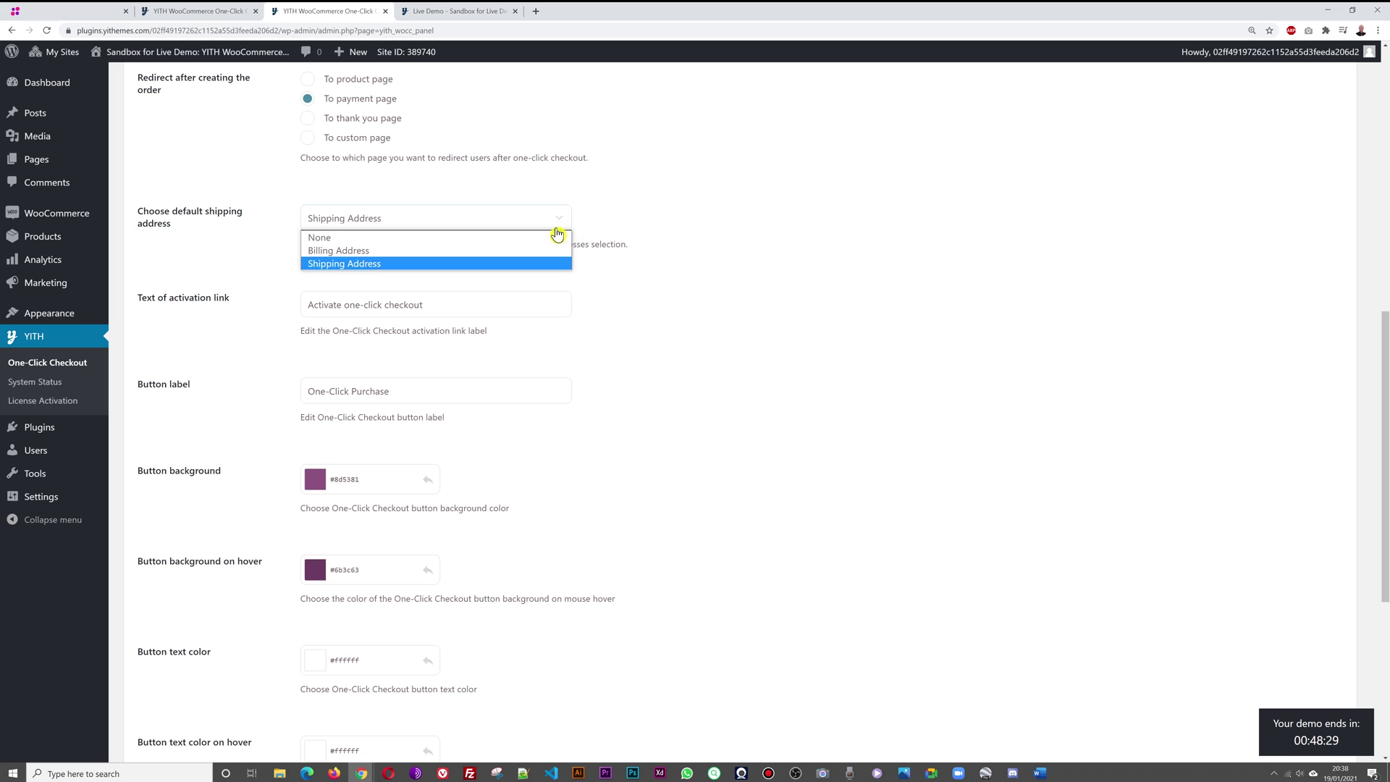
left_click(560, 228)
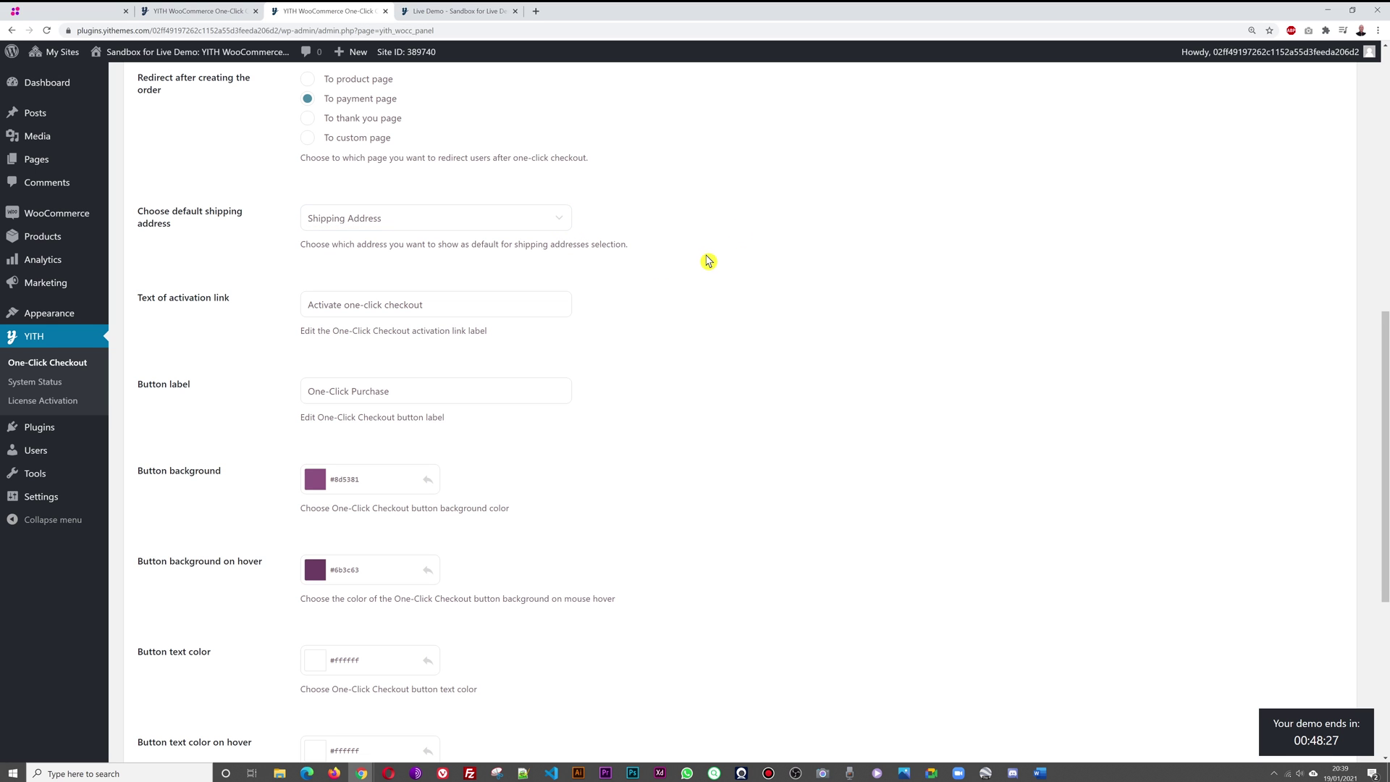
scroll(724, 260, "down", 1)
scroll(748, 379, "down", 1)
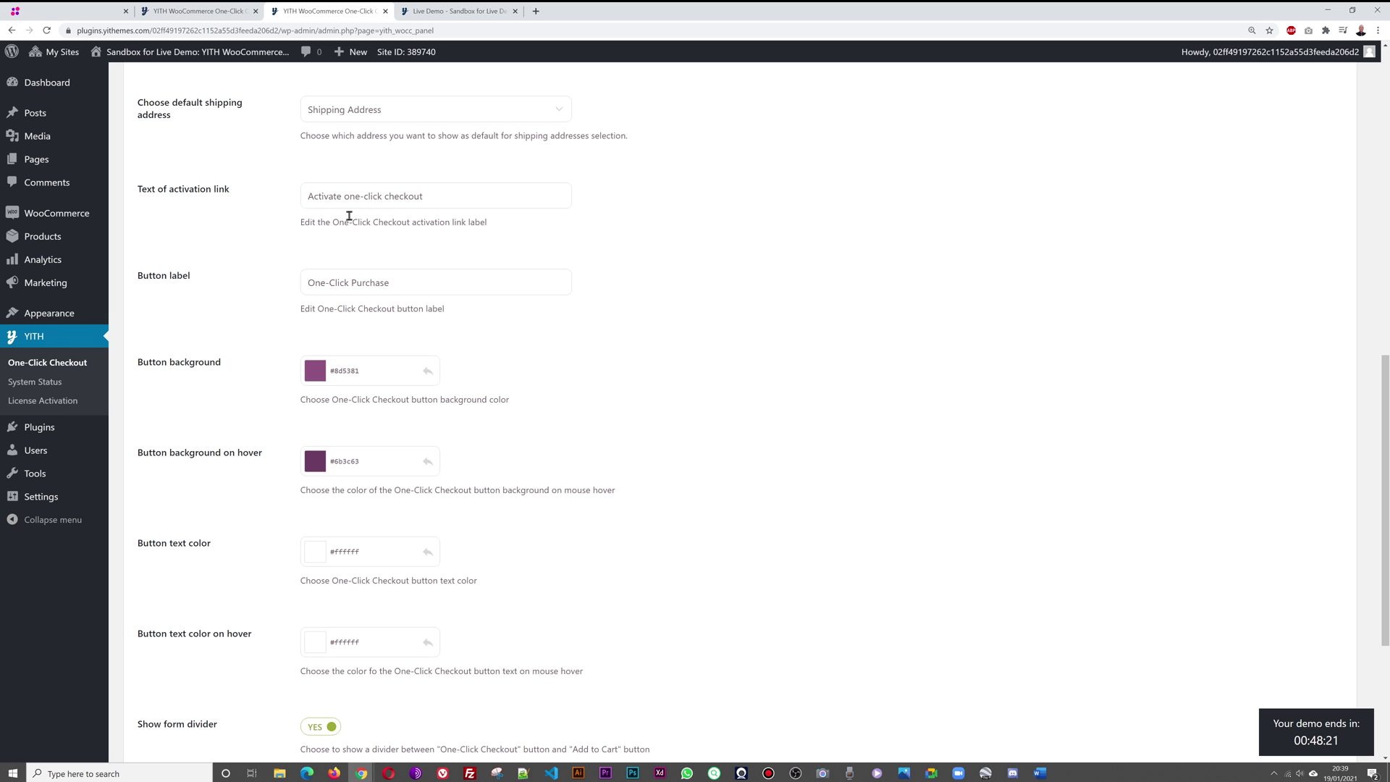
scroll(840, 314, "up", 10)
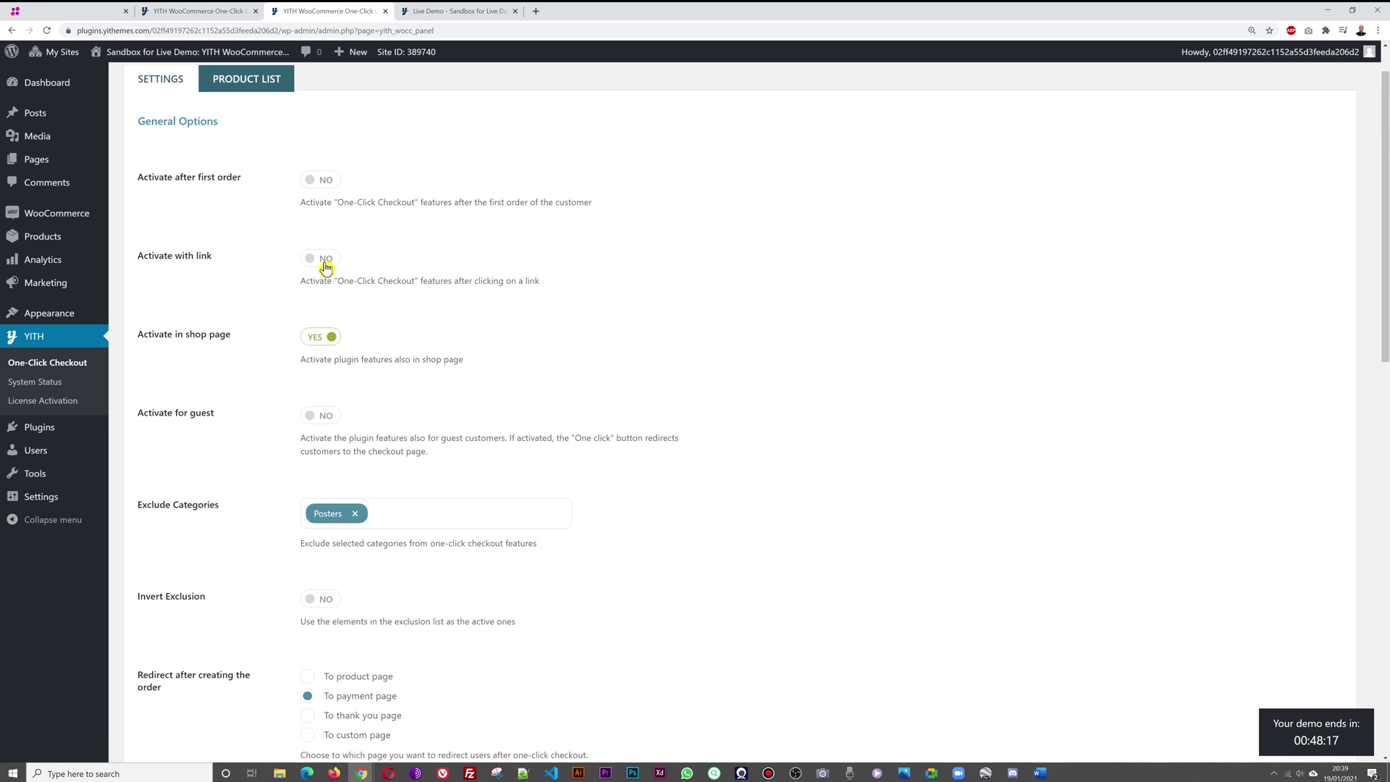
scroll(892, 354, "down", 1)
scroll(892, 353, "down", 8)
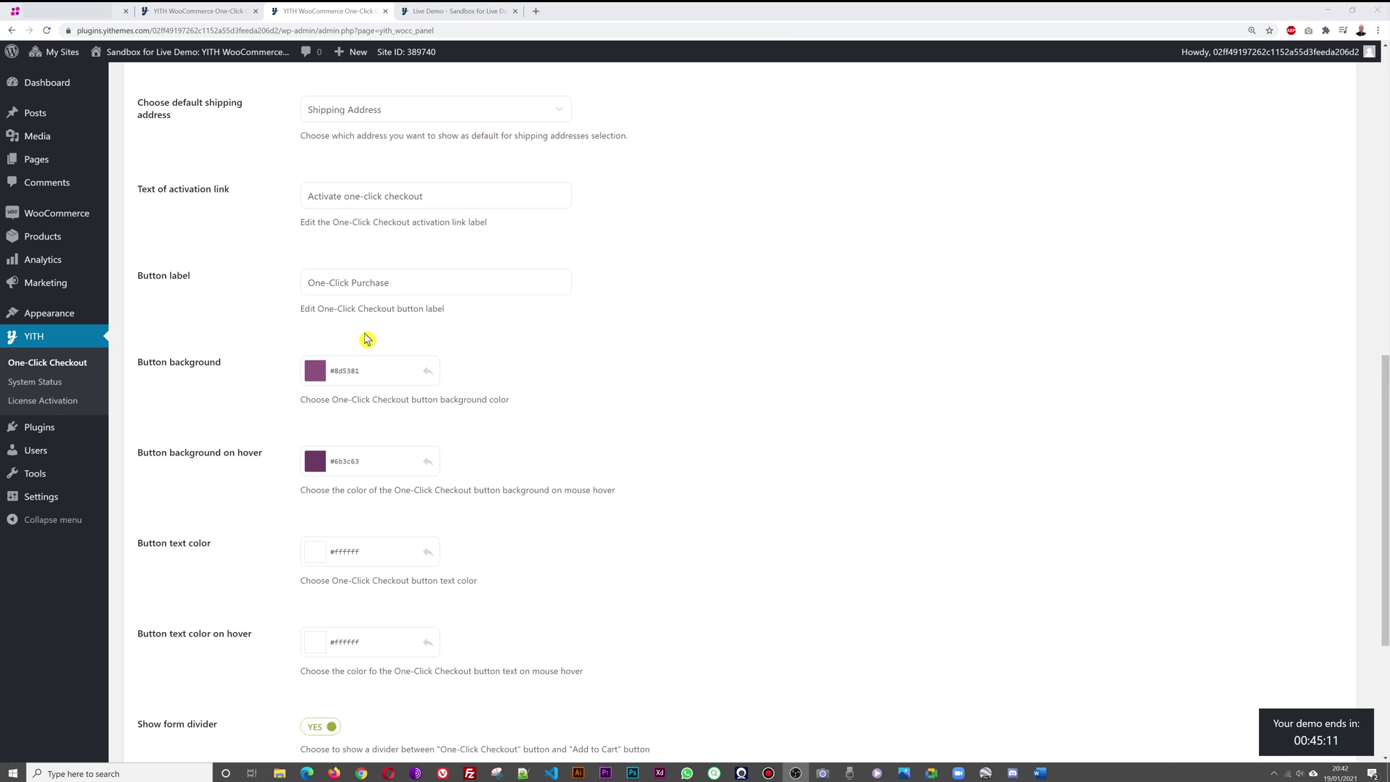
- Change the Button label from 'One-Click Purchase' to 'One-Click Checkout', save, and reload the shop
left_click(456, 11)
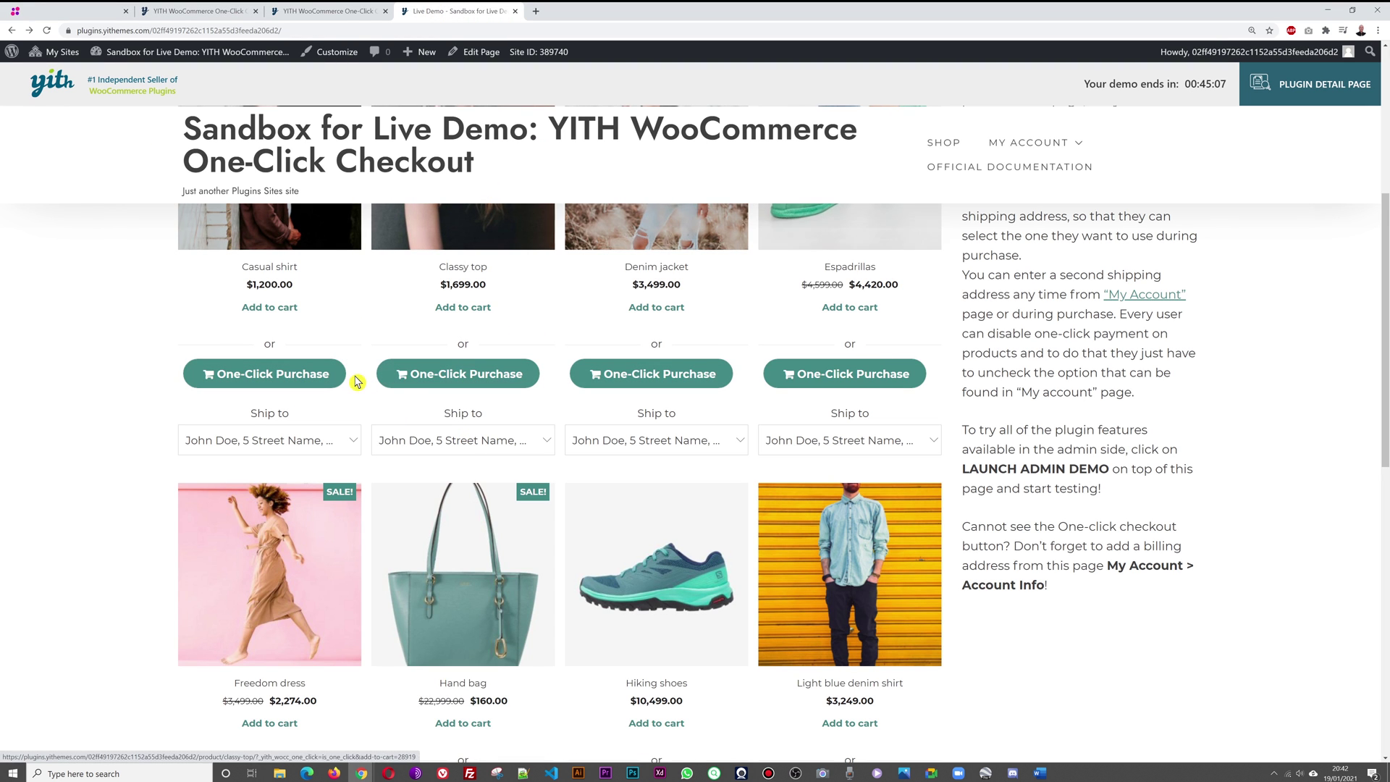
left_click(341, 11)
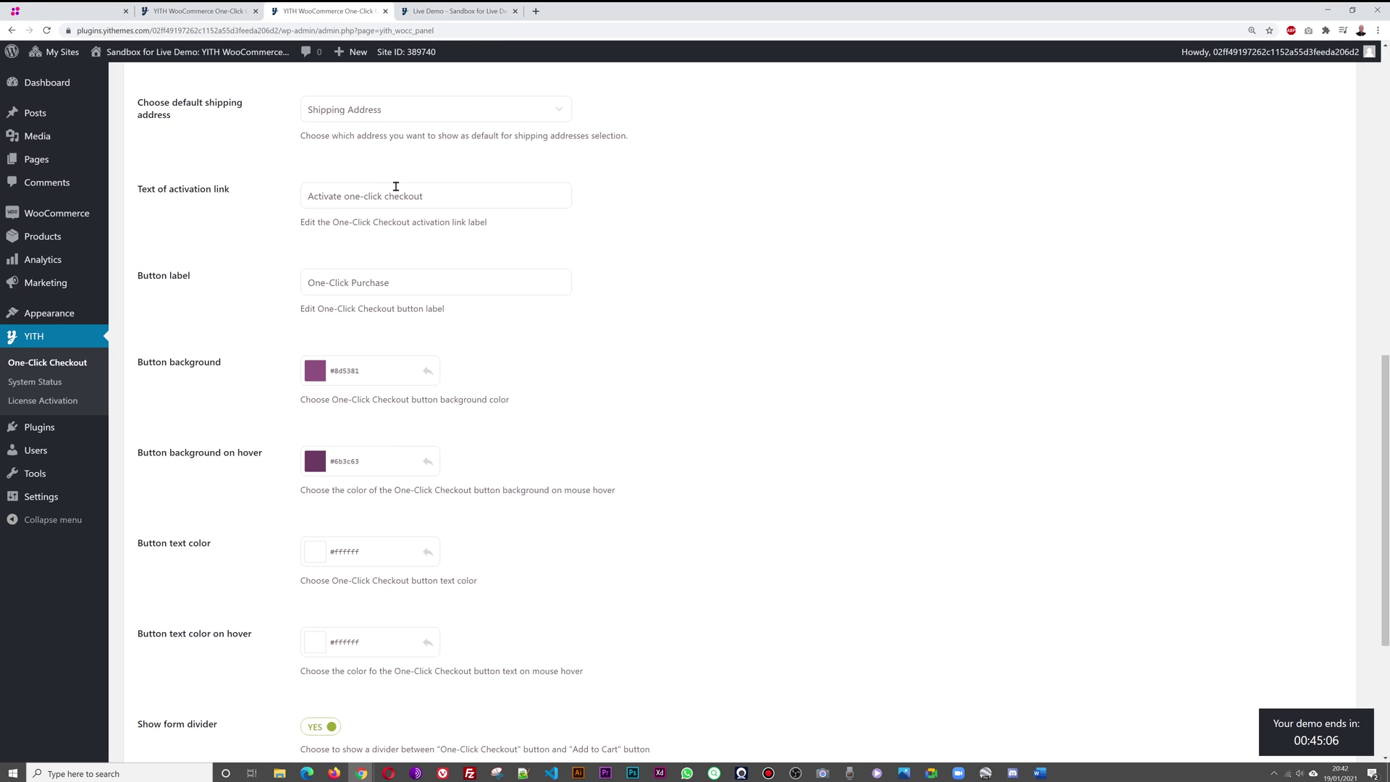
double_click(369, 283)
type("Checkout")
scroll(511, 310, "down", 4)
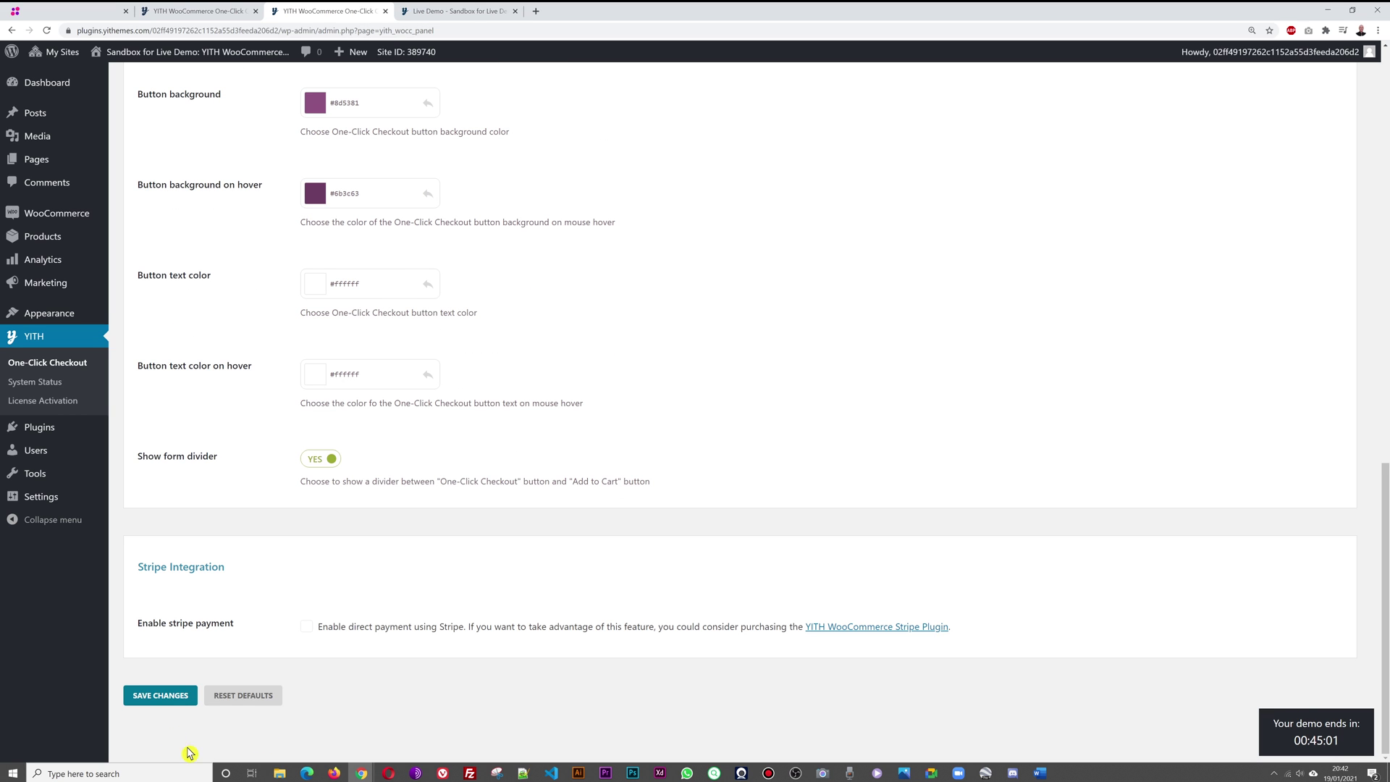
left_click(165, 699)
left_click(457, 11)
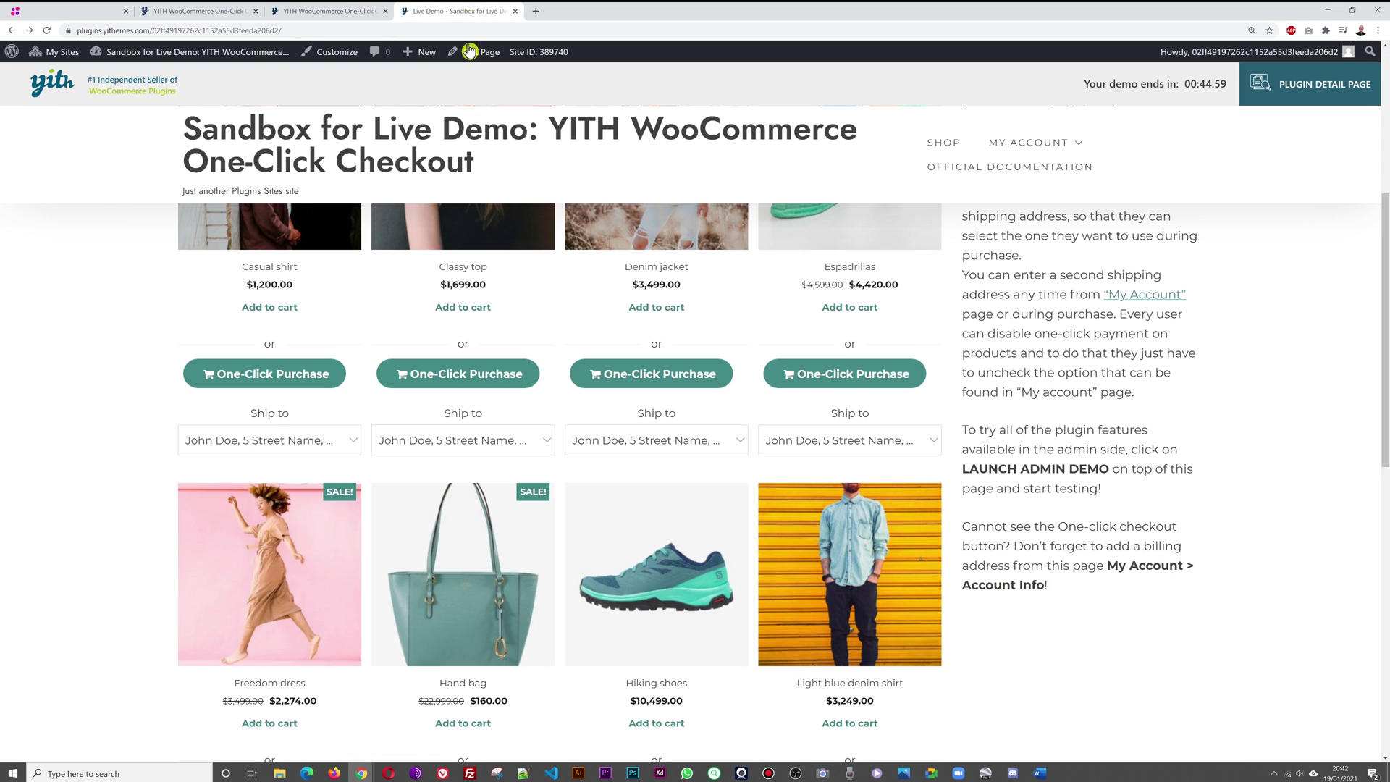
key("F5")
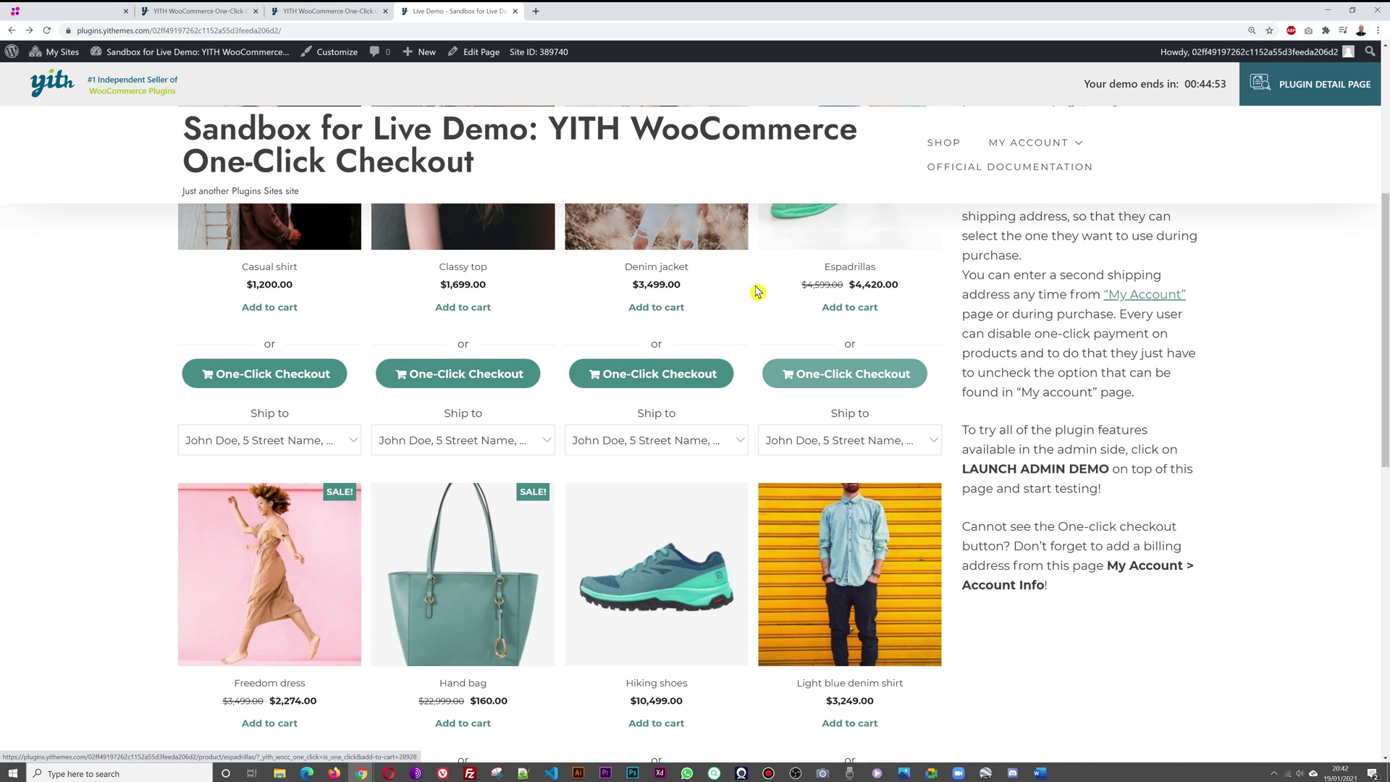
left_click(317, 11)
scroll(851, 426, "down", 6)
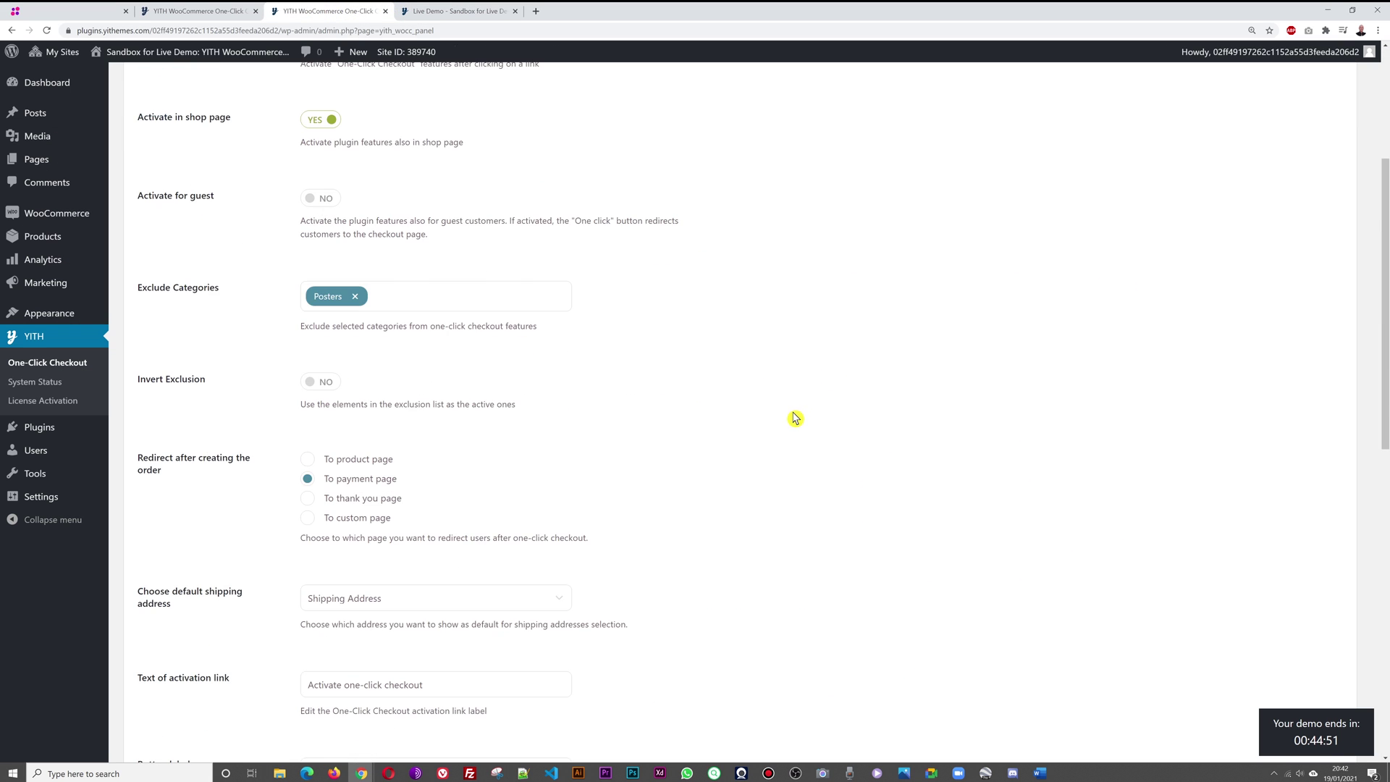
scroll(800, 418, "down", 2)
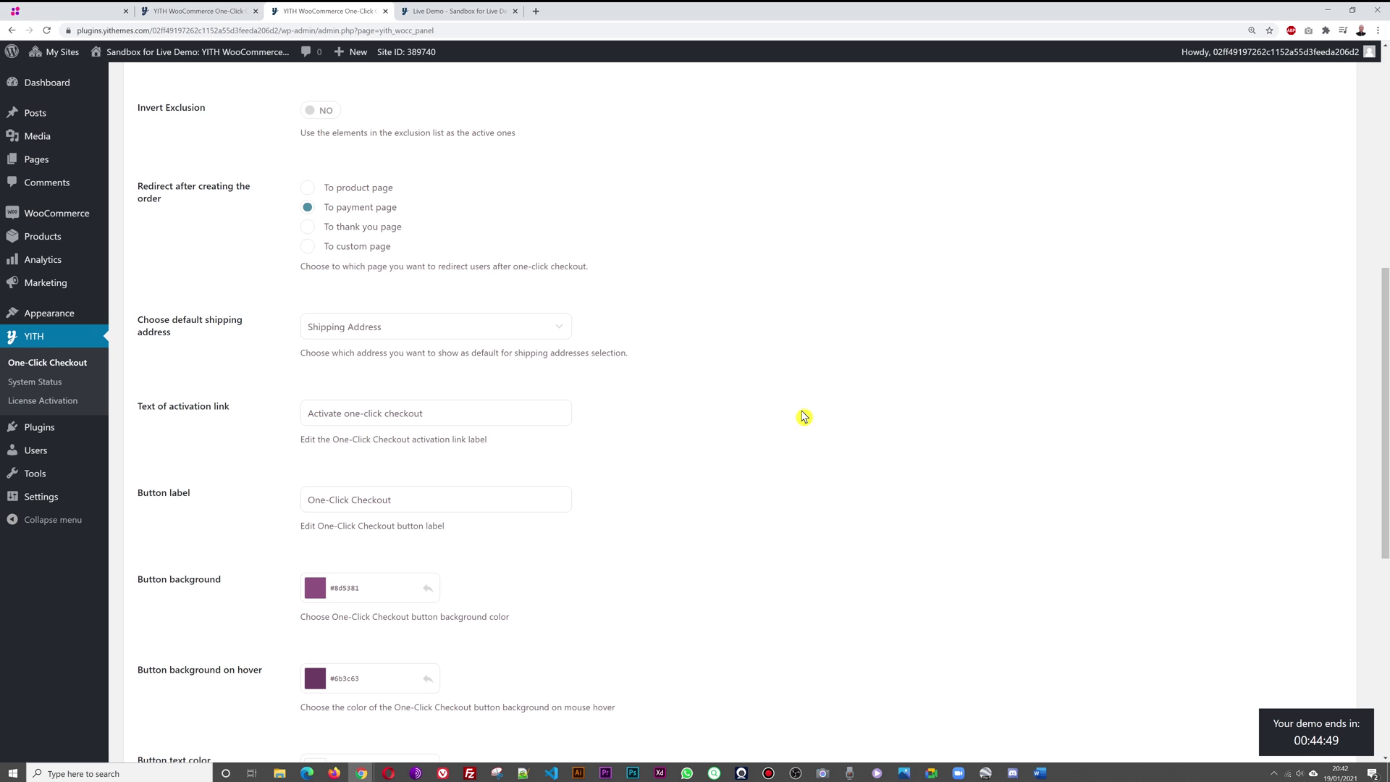
scroll(814, 412, "down", 5)
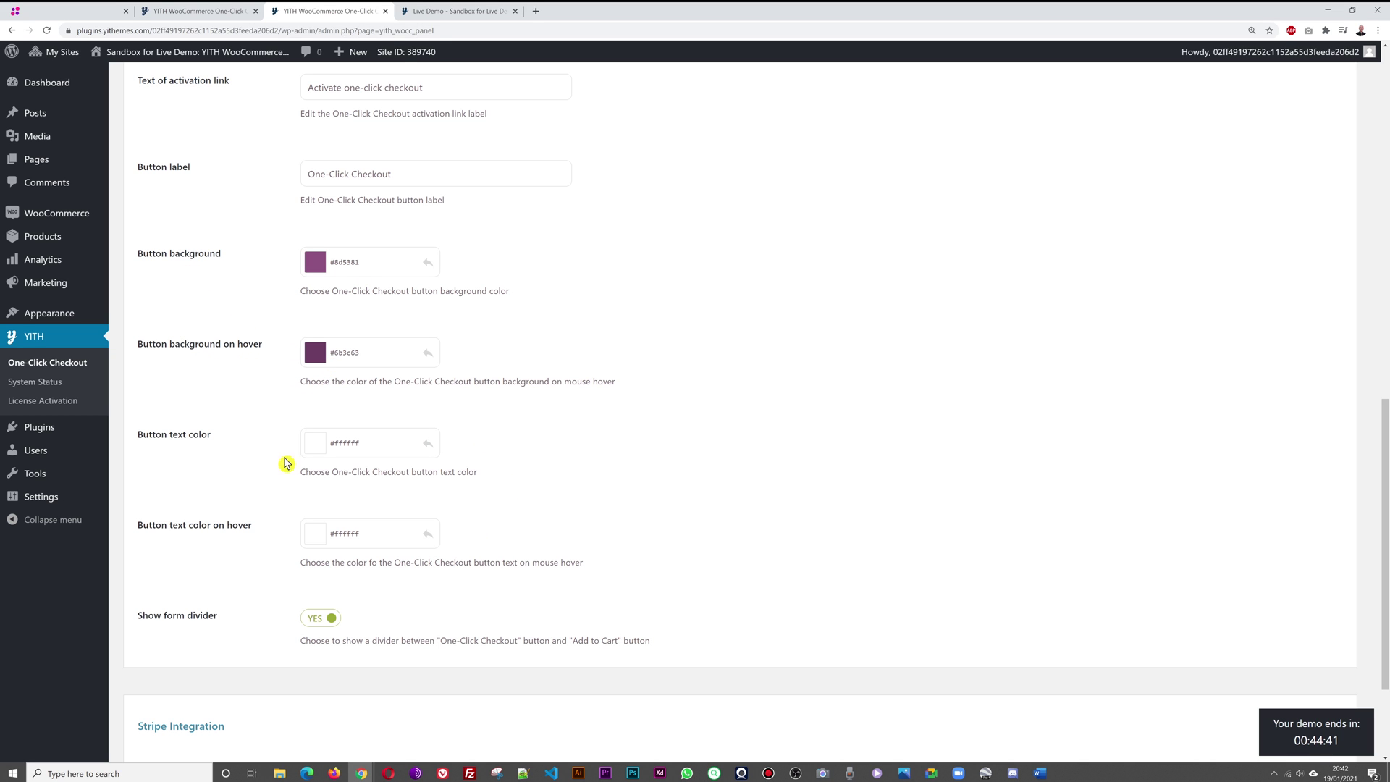
left_click(453, 11)
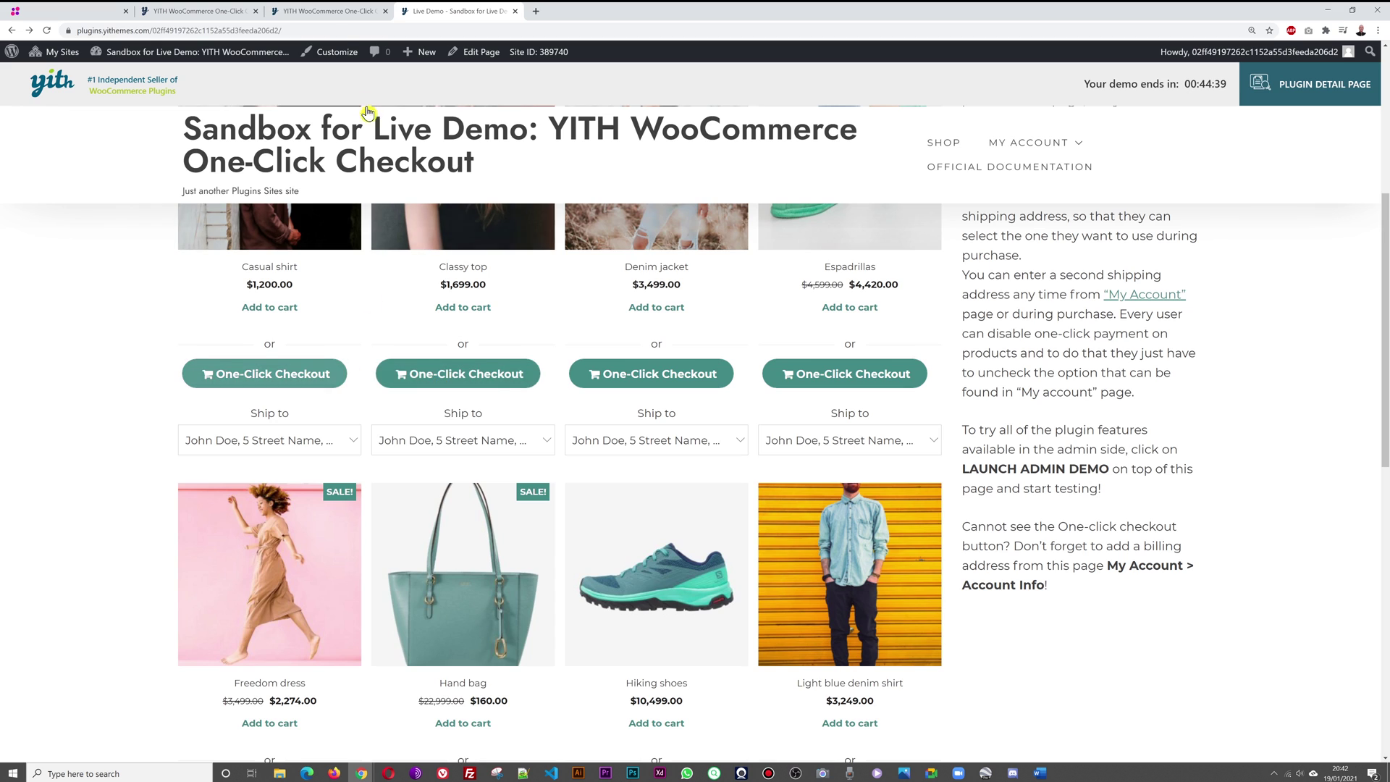
left_click(334, 19)
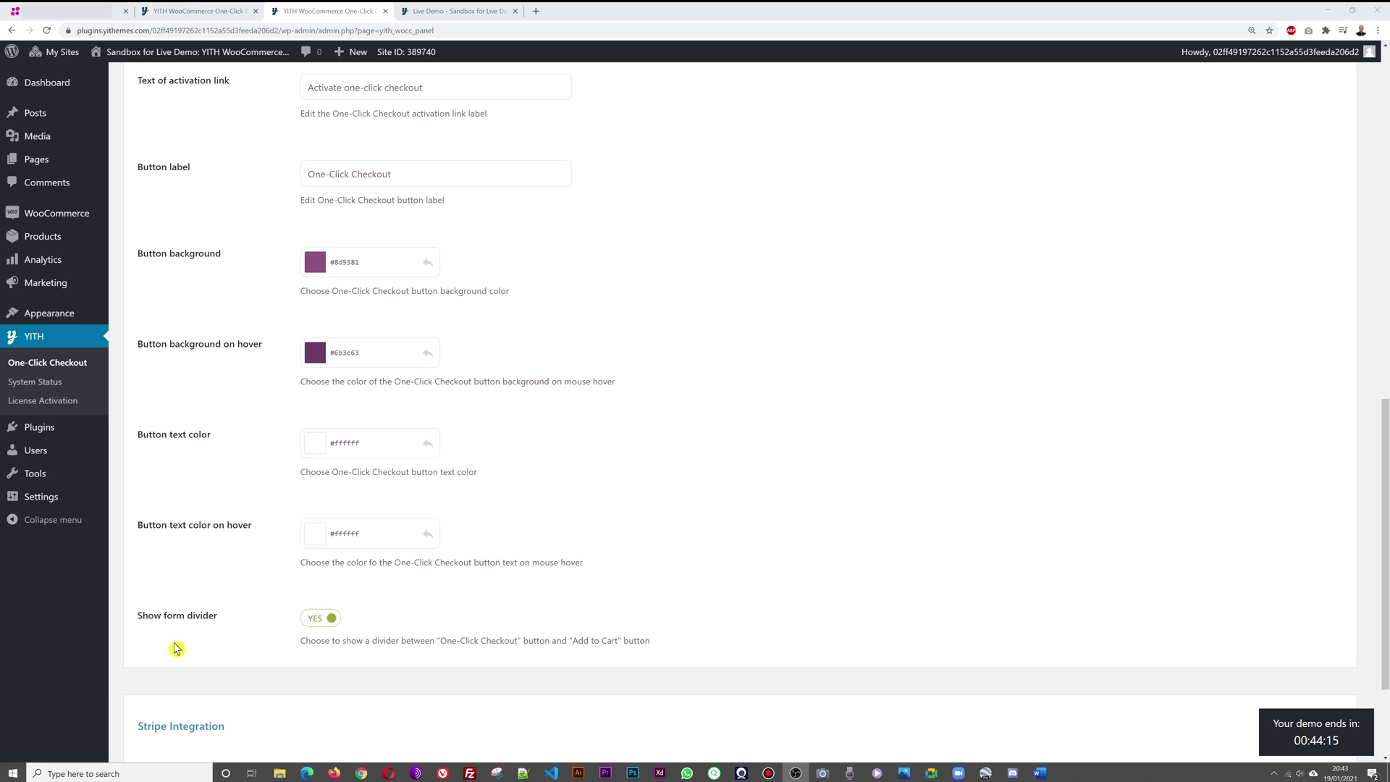
left_click(452, 10)
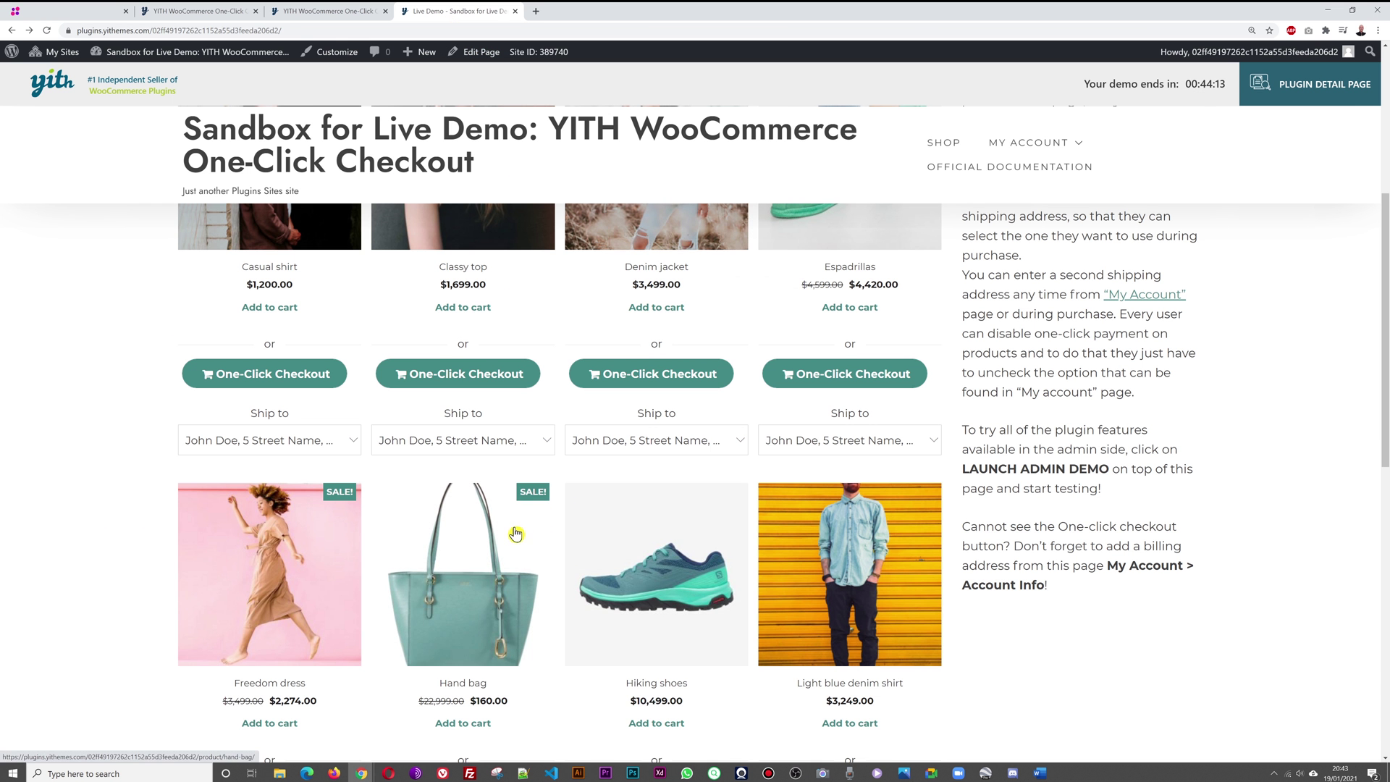
scroll(516, 533, "up", 1)
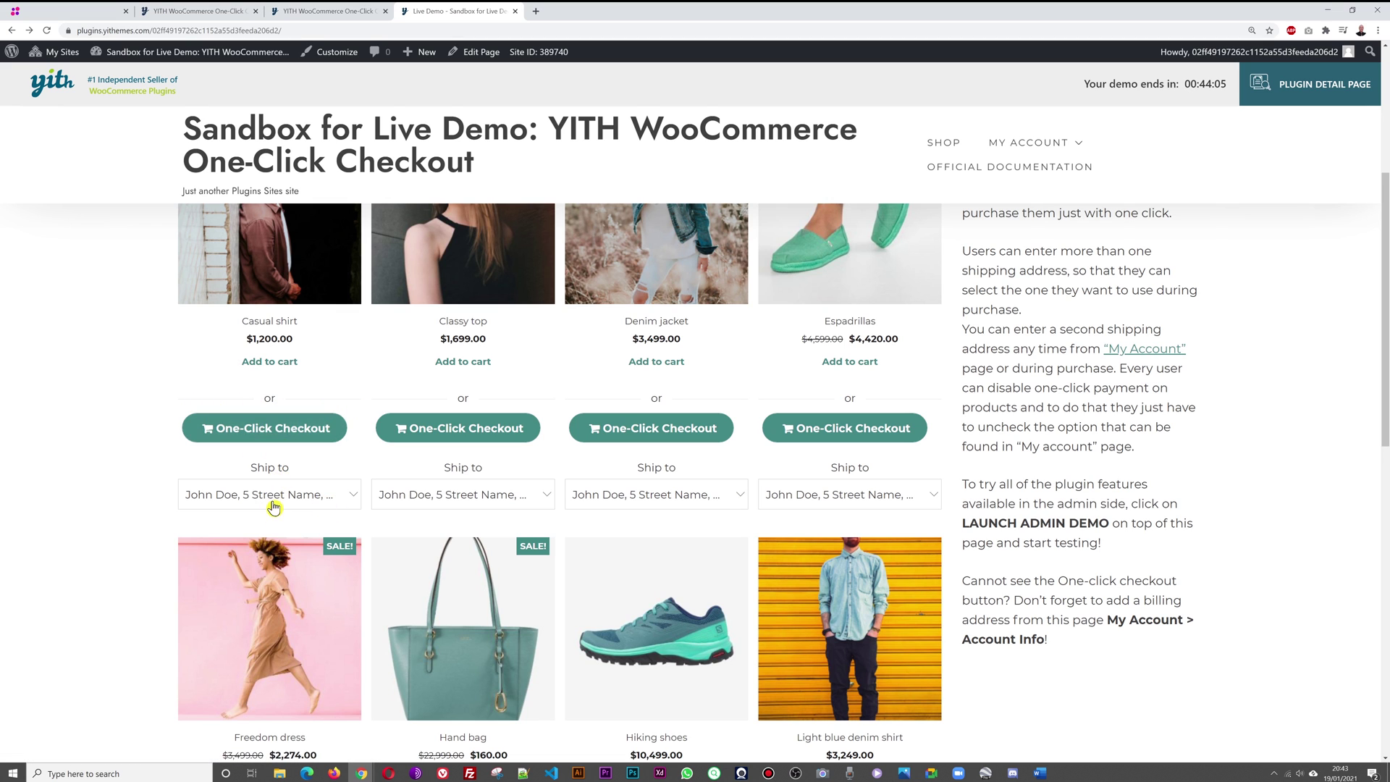
- Turn off Show form divider, save, and reload the shop to check
left_click(330, 10)
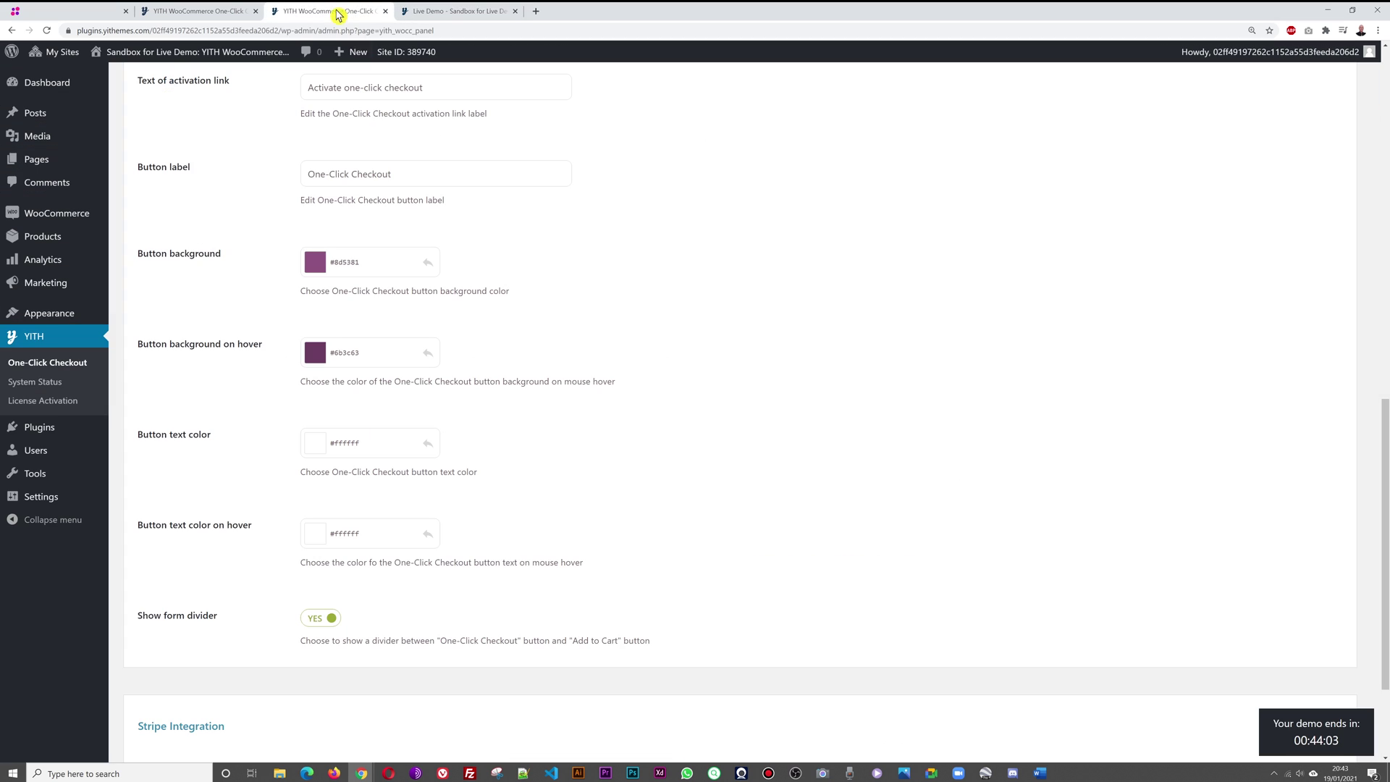
left_click(332, 619)
scroll(741, 514, "down", 2)
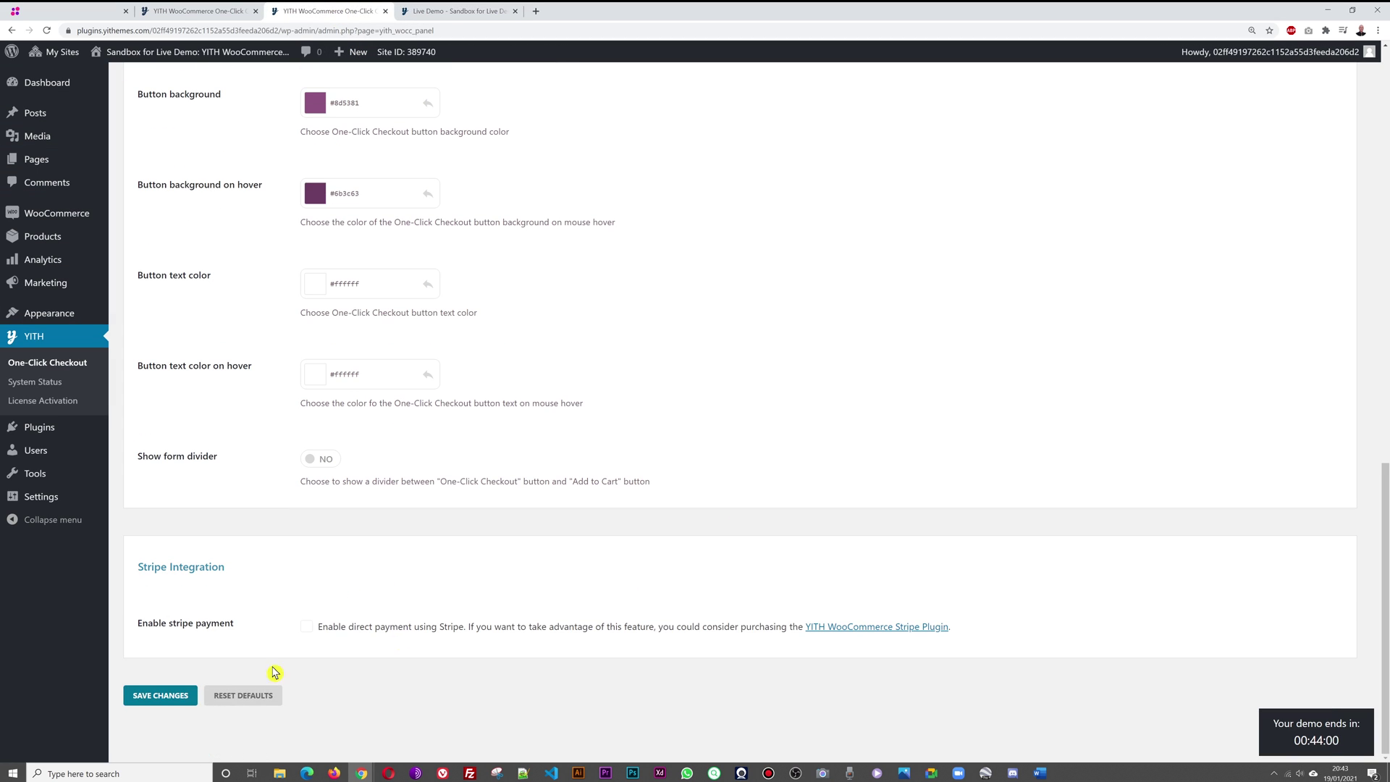
left_click(160, 695)
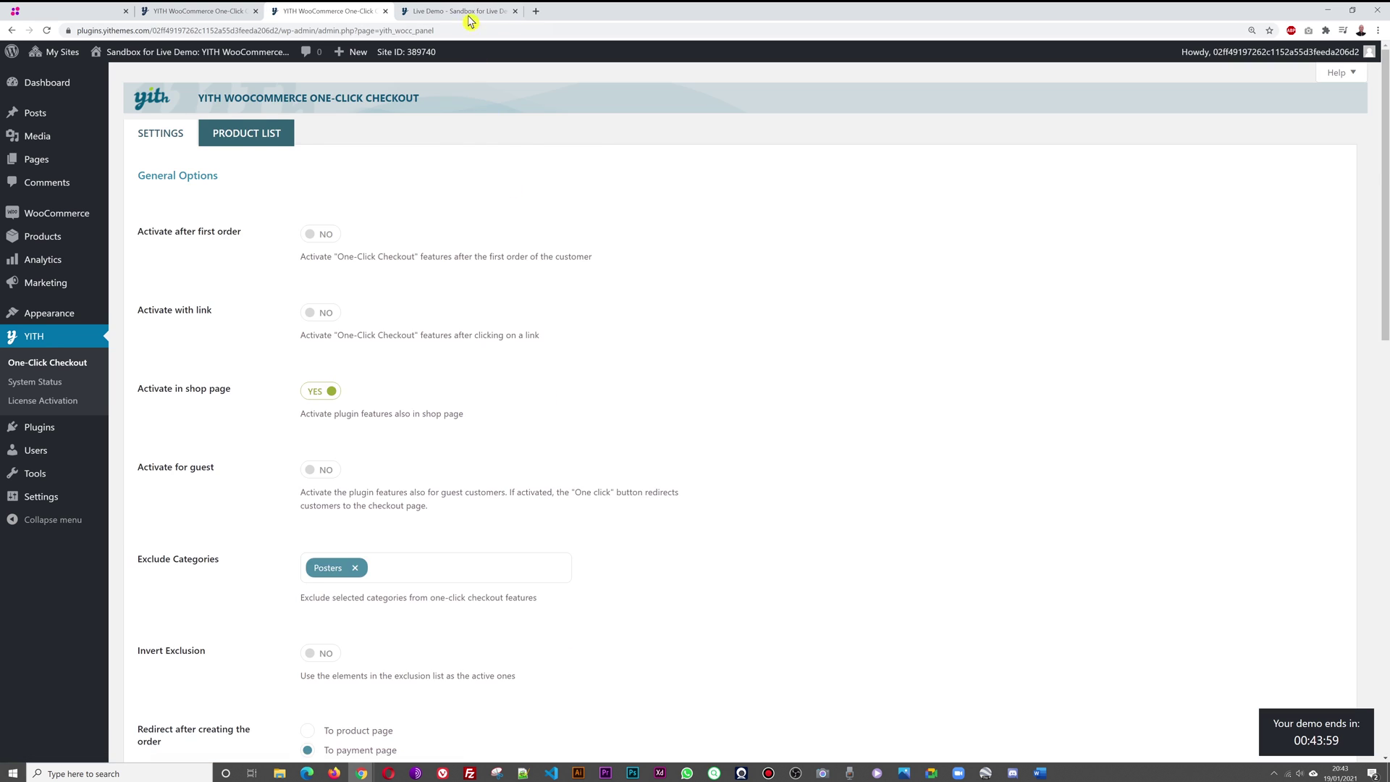
left_click(463, 11)
key("F5")
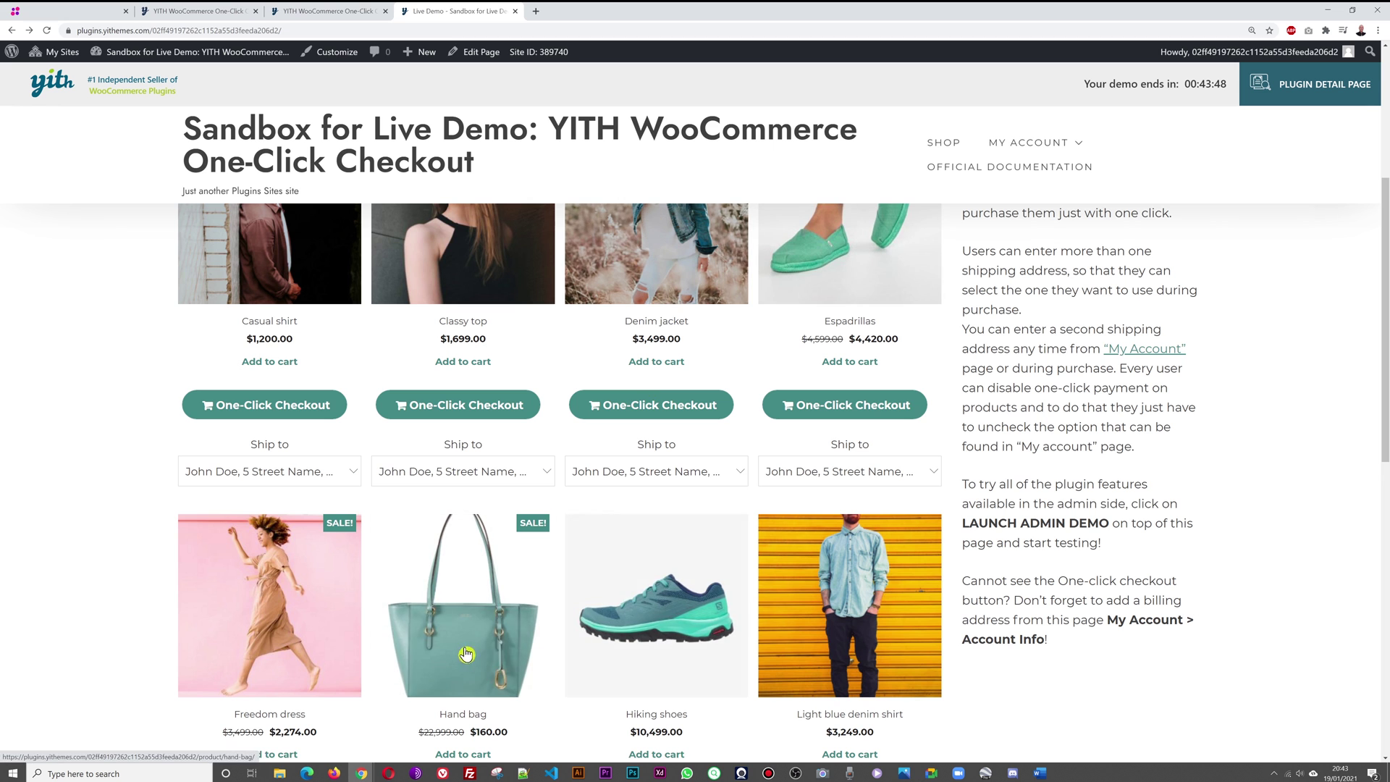
- Re-enable Show form divider, save, and view the 'or' divider on the Hand bag page
left_click(500, 631)
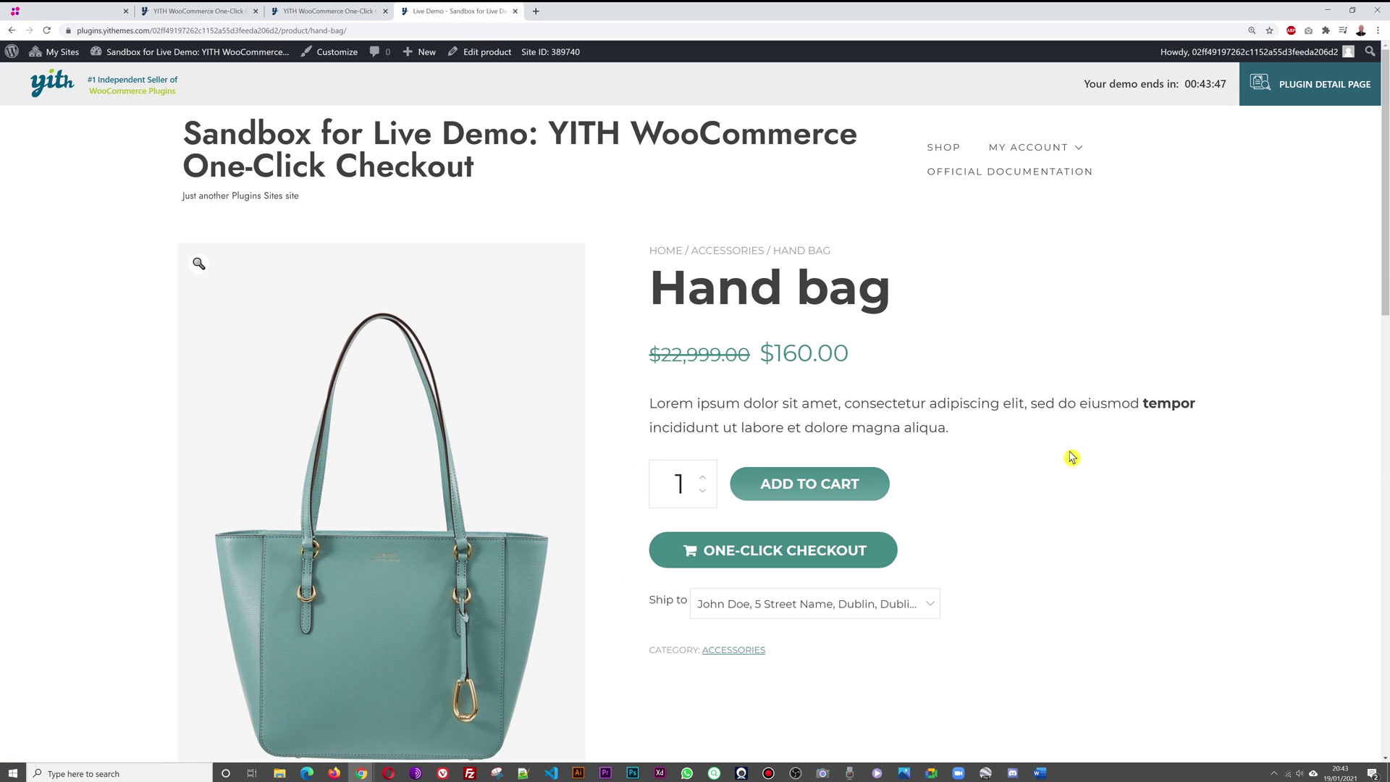
scroll(1083, 454, "down", 1)
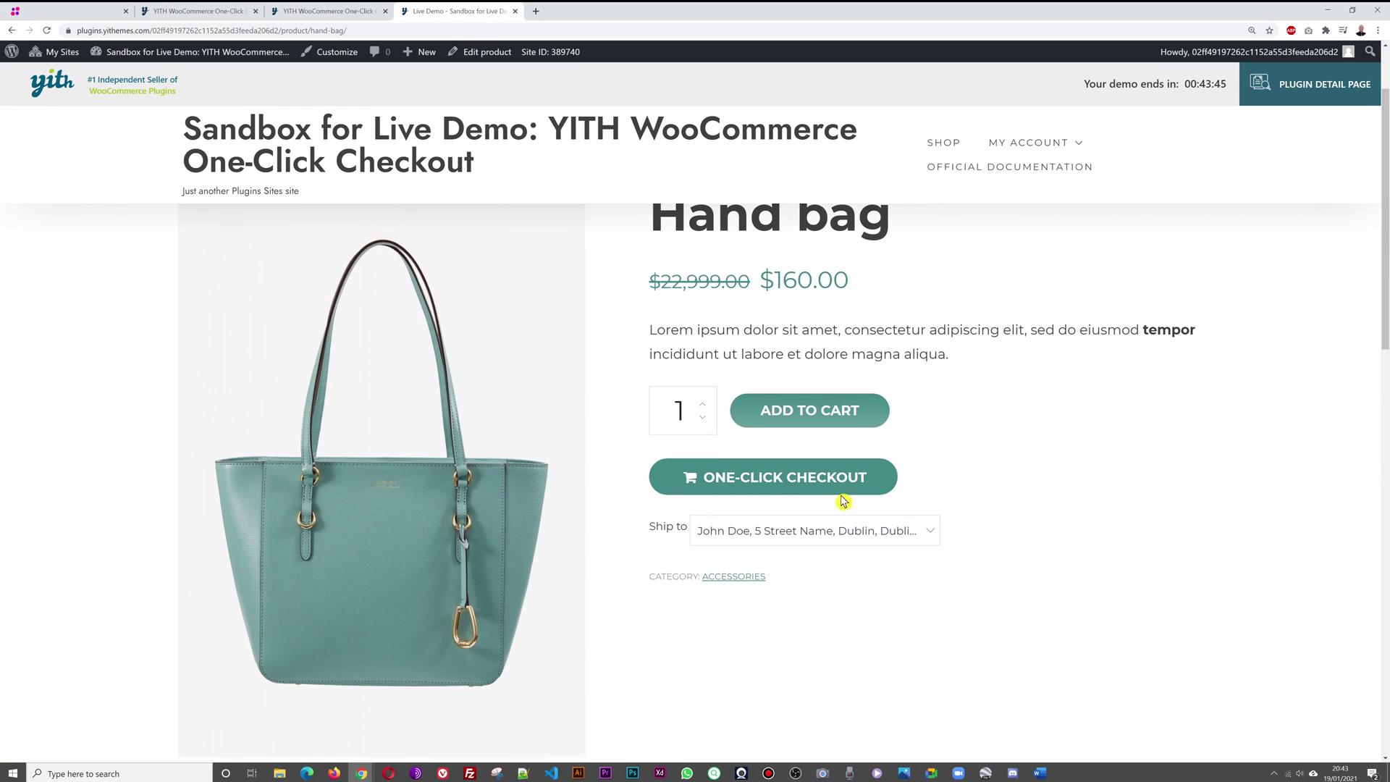
left_click(329, 11)
scroll(608, 461, "down", 12)
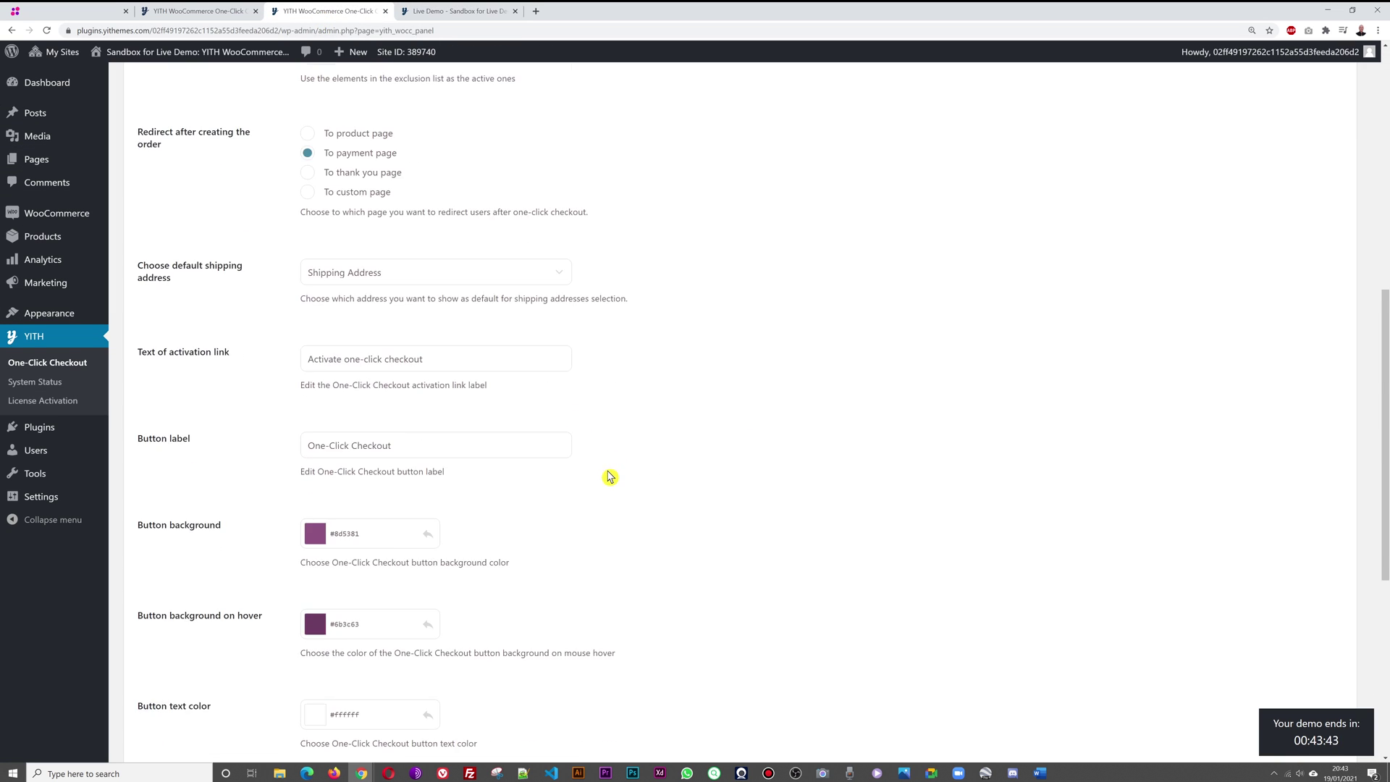
left_click(338, 471)
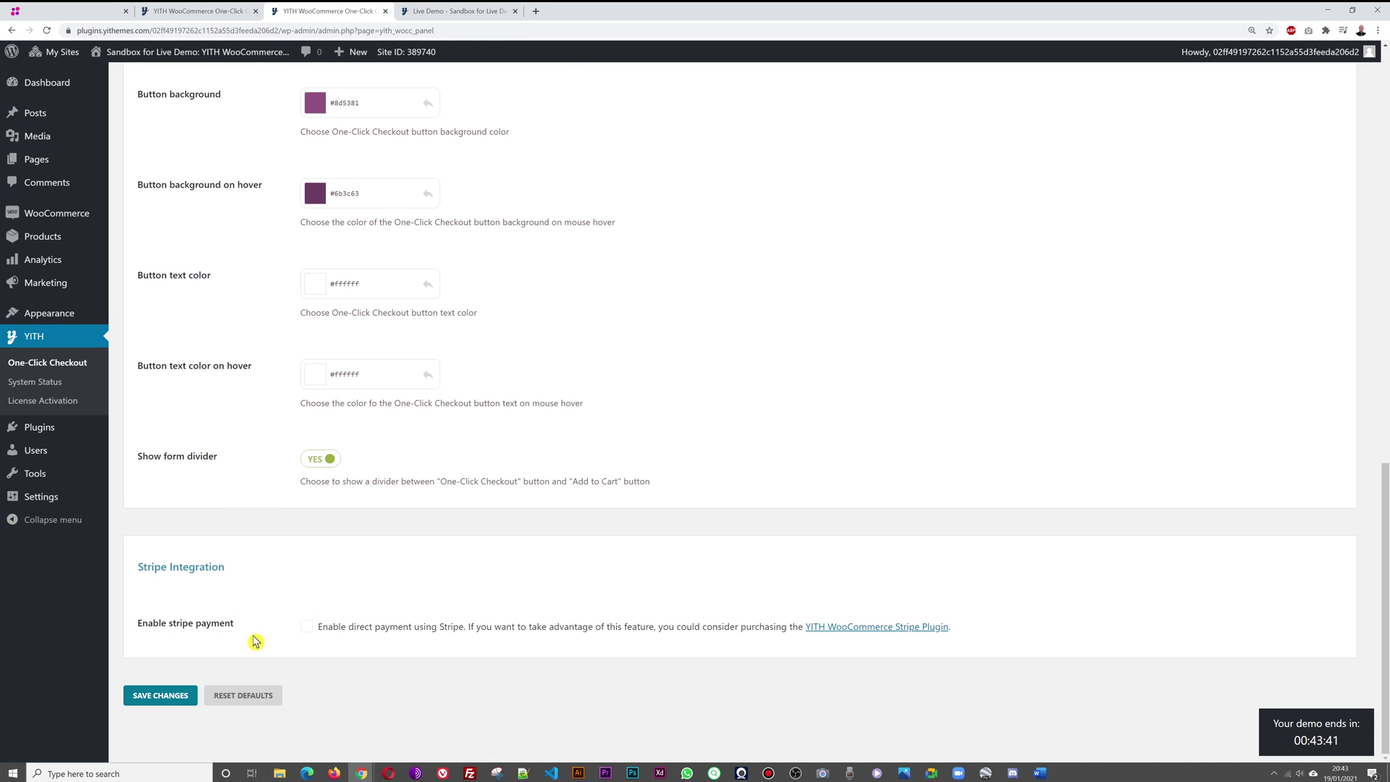
left_click(175, 696)
left_click(459, 11)
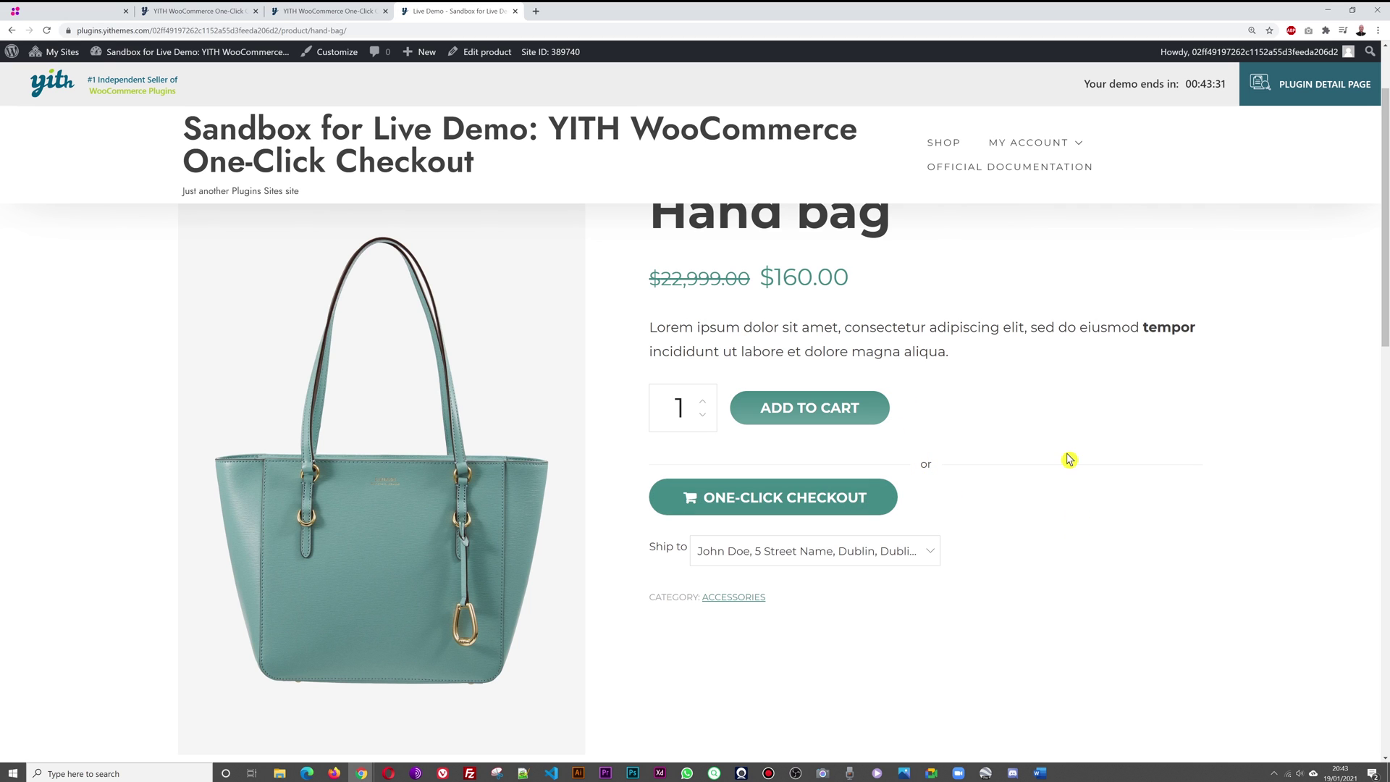
left_click(358, 12)
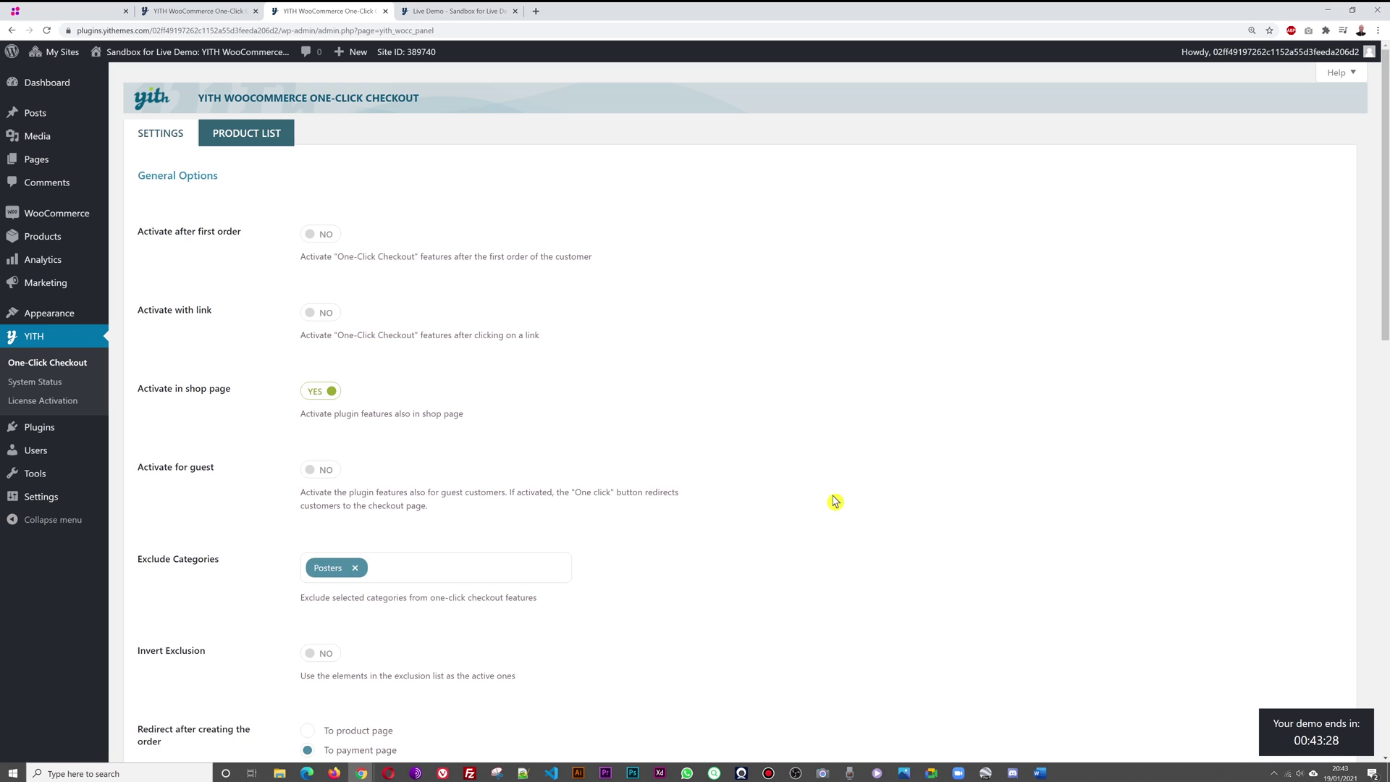
- Open the Product List exclusion tab and try Add products with nothing selected
left_click(244, 142)
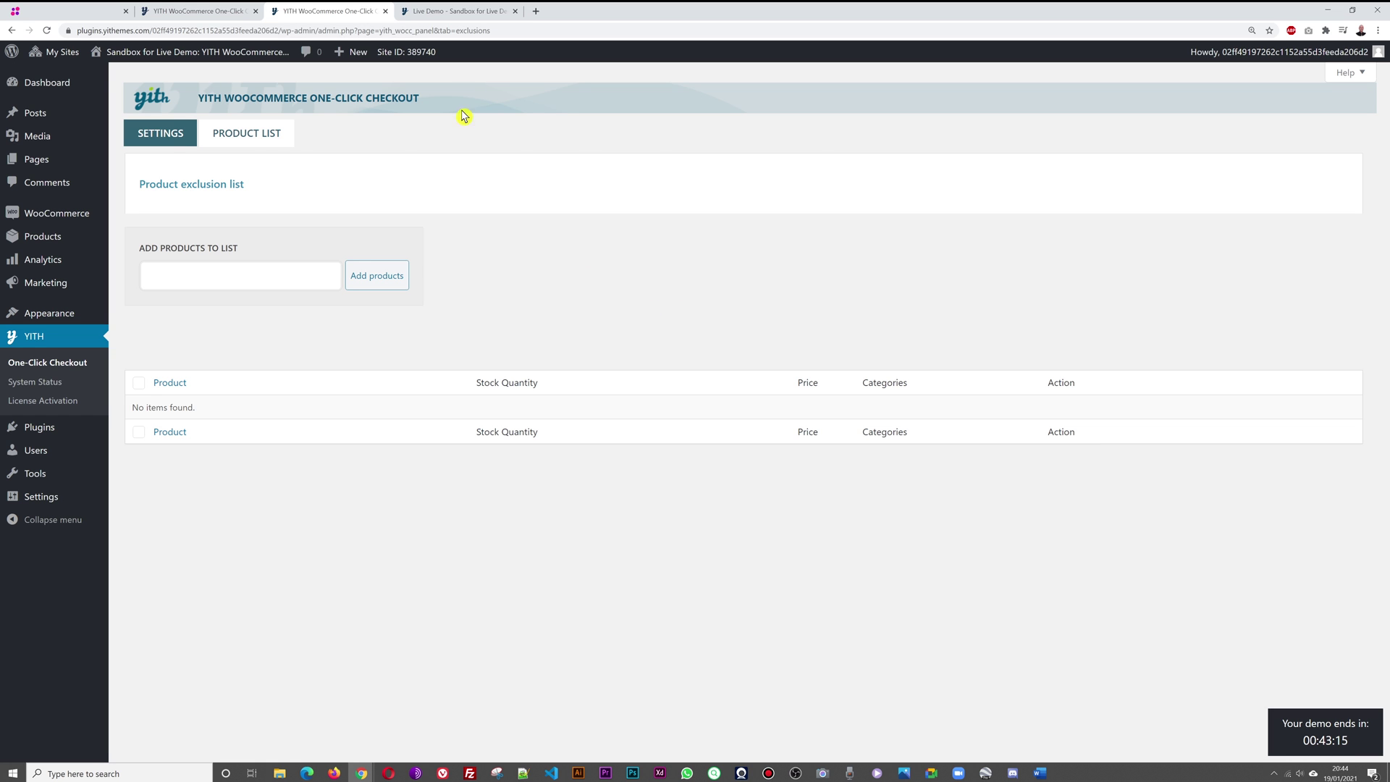
left_click(456, 11)
left_click(337, 12)
left_click(364, 277)
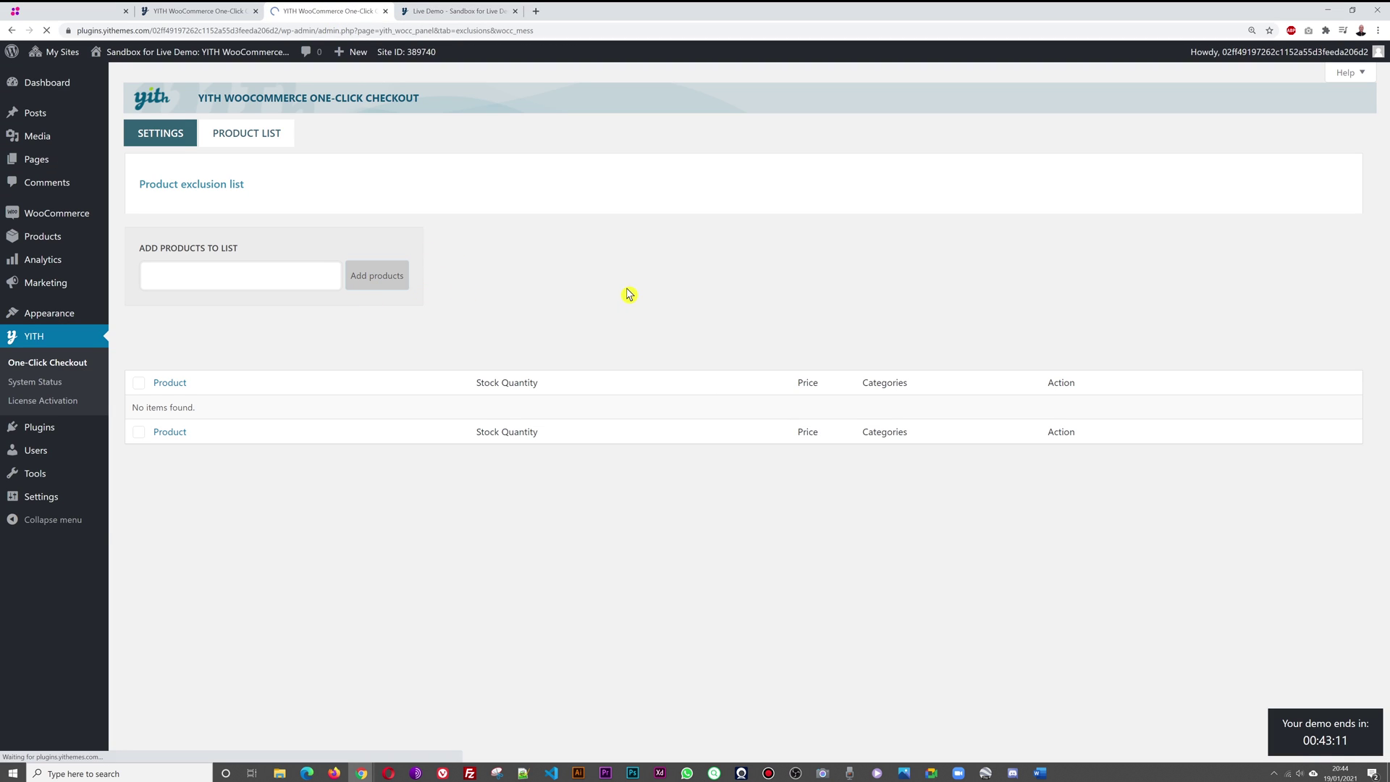
- Search 'hand', pick Hand bag (#28925), add it to the exclusion list and confirm Leave
left_click(234, 274)
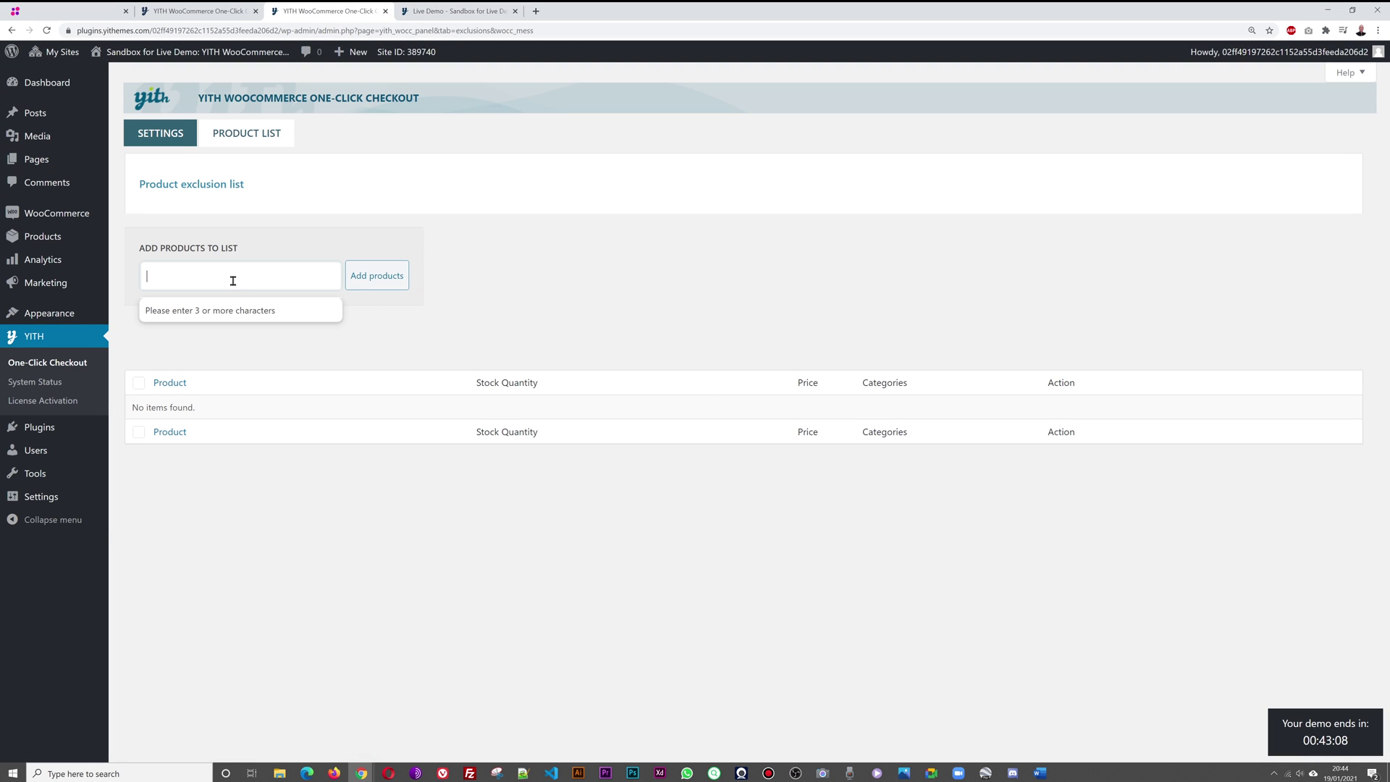
left_click(459, 12)
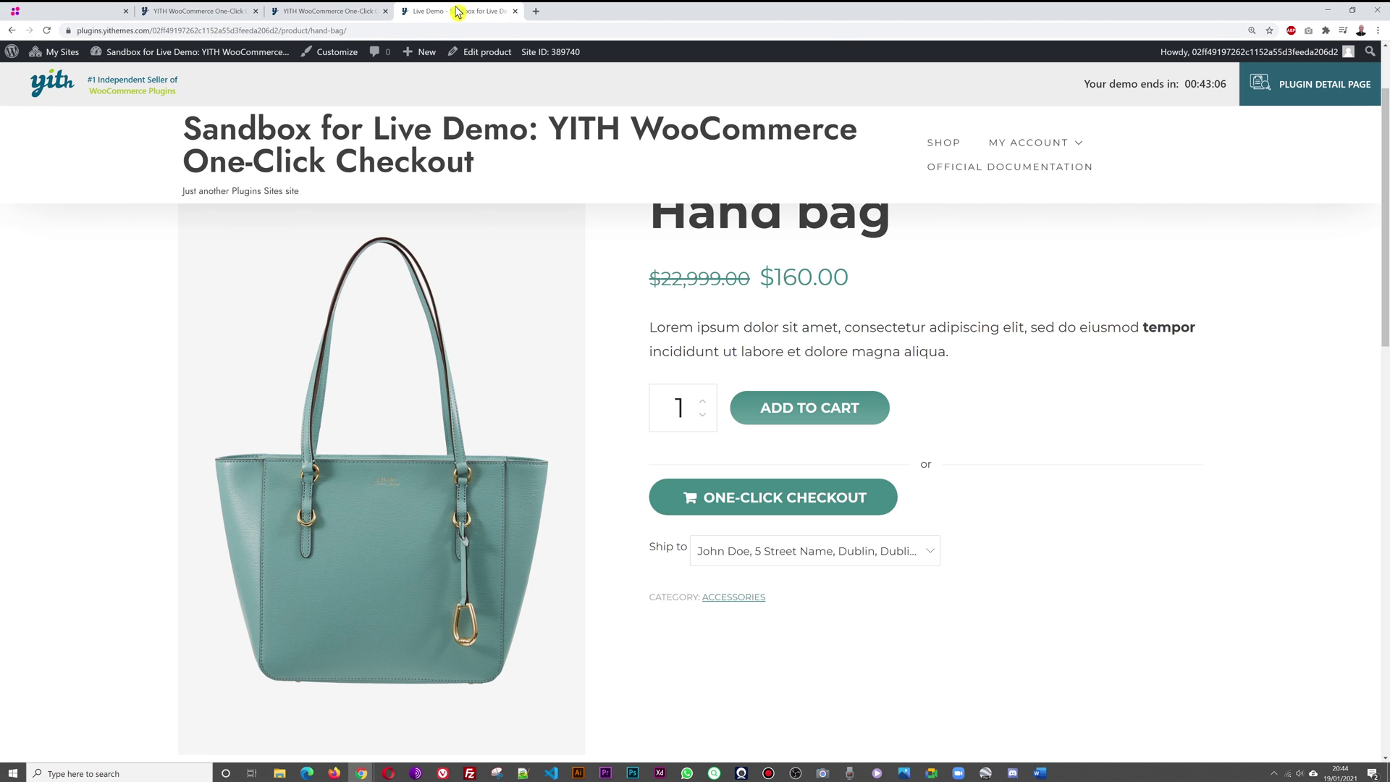
left_click(327, 11)
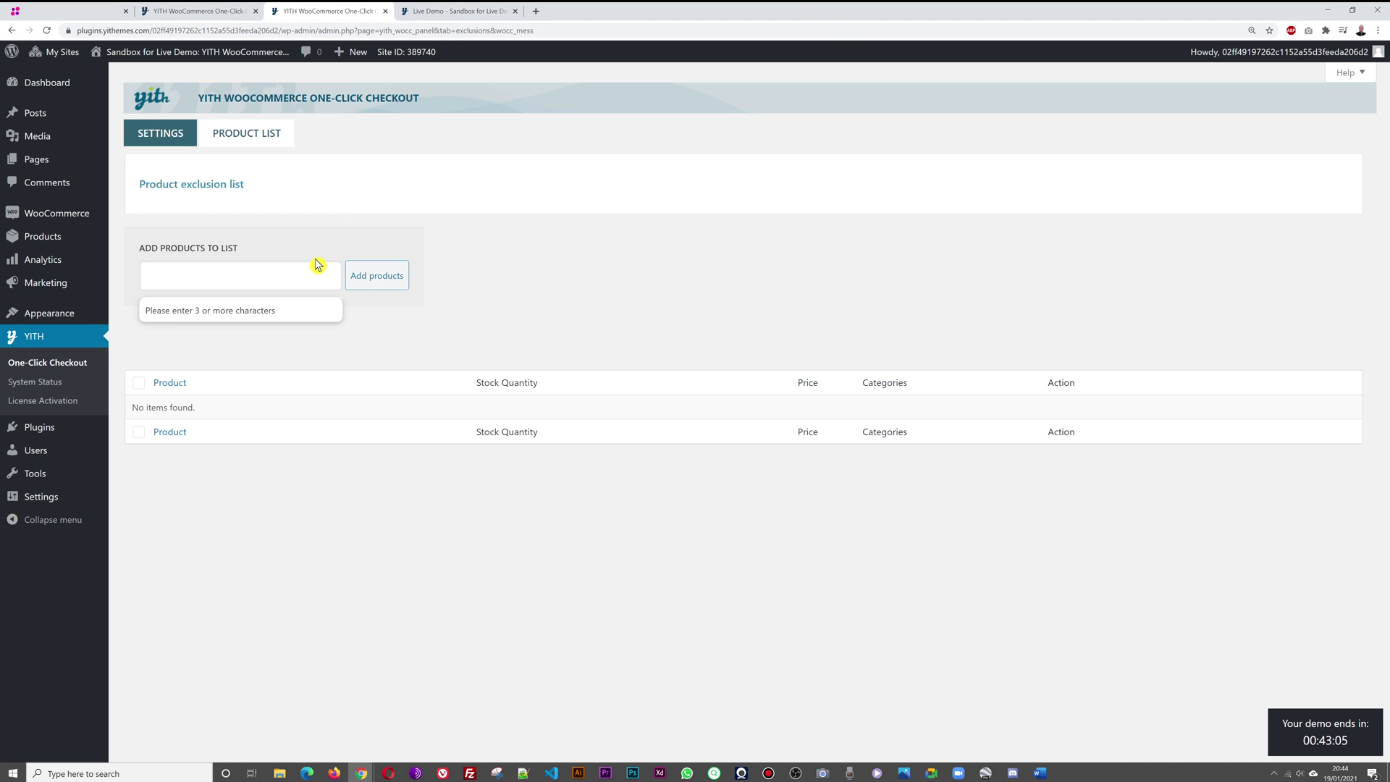
type("hand")
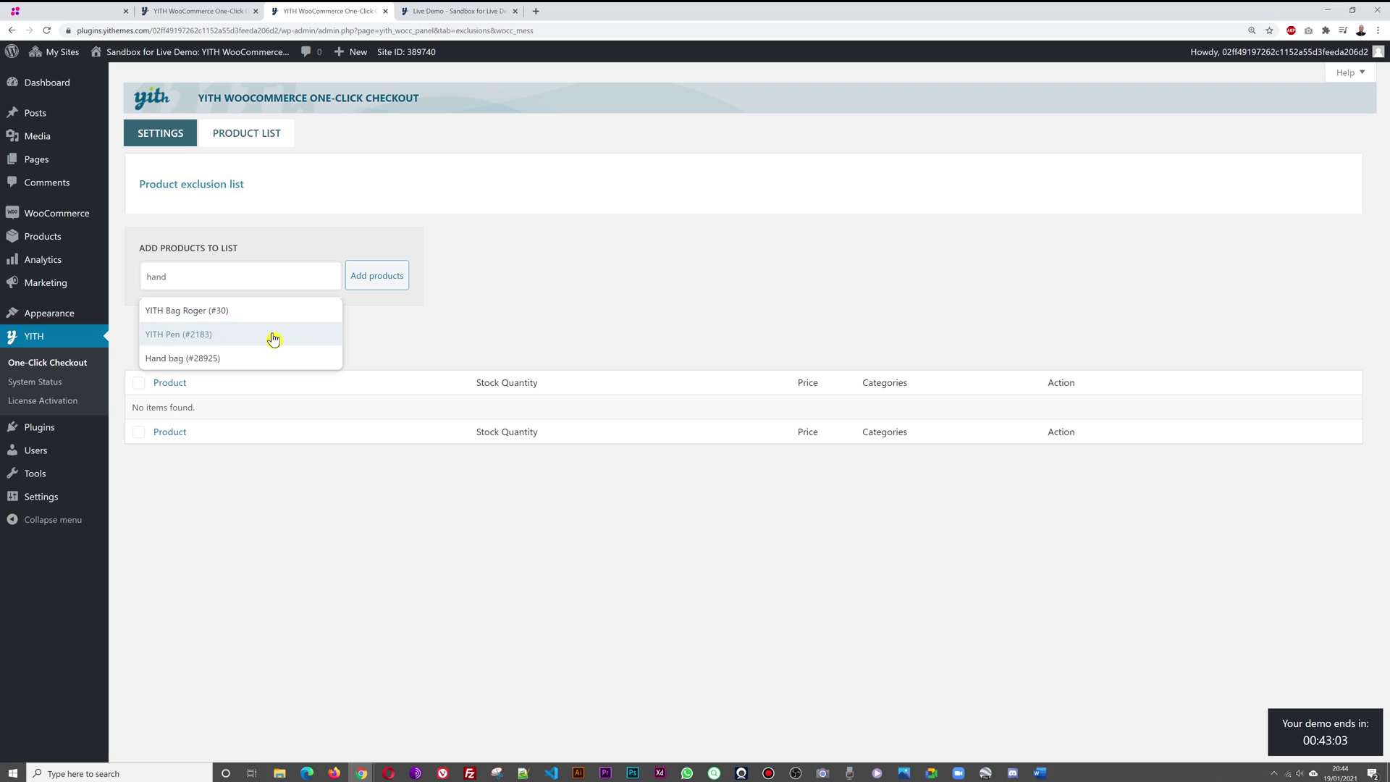
left_click(232, 360)
left_click(369, 276)
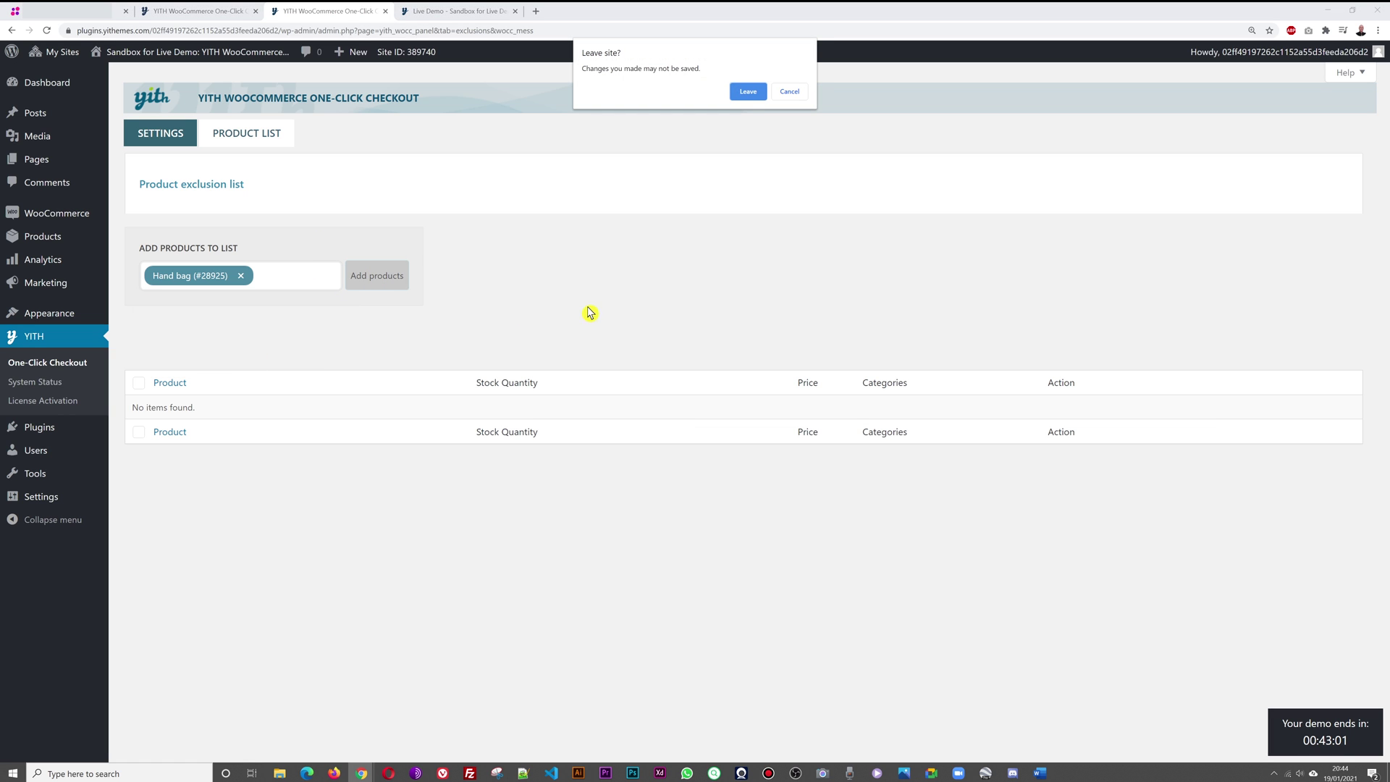
left_click(747, 92)
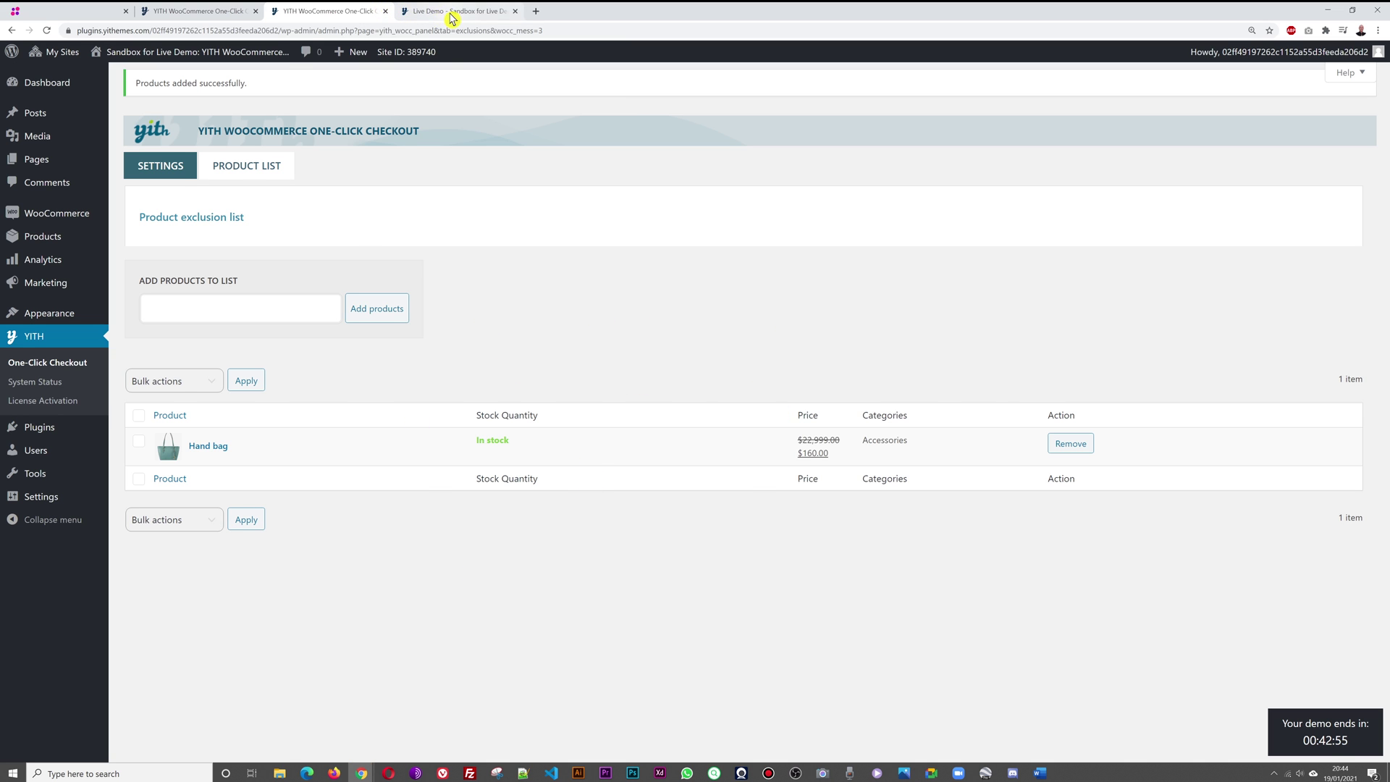
left_click(423, 11)
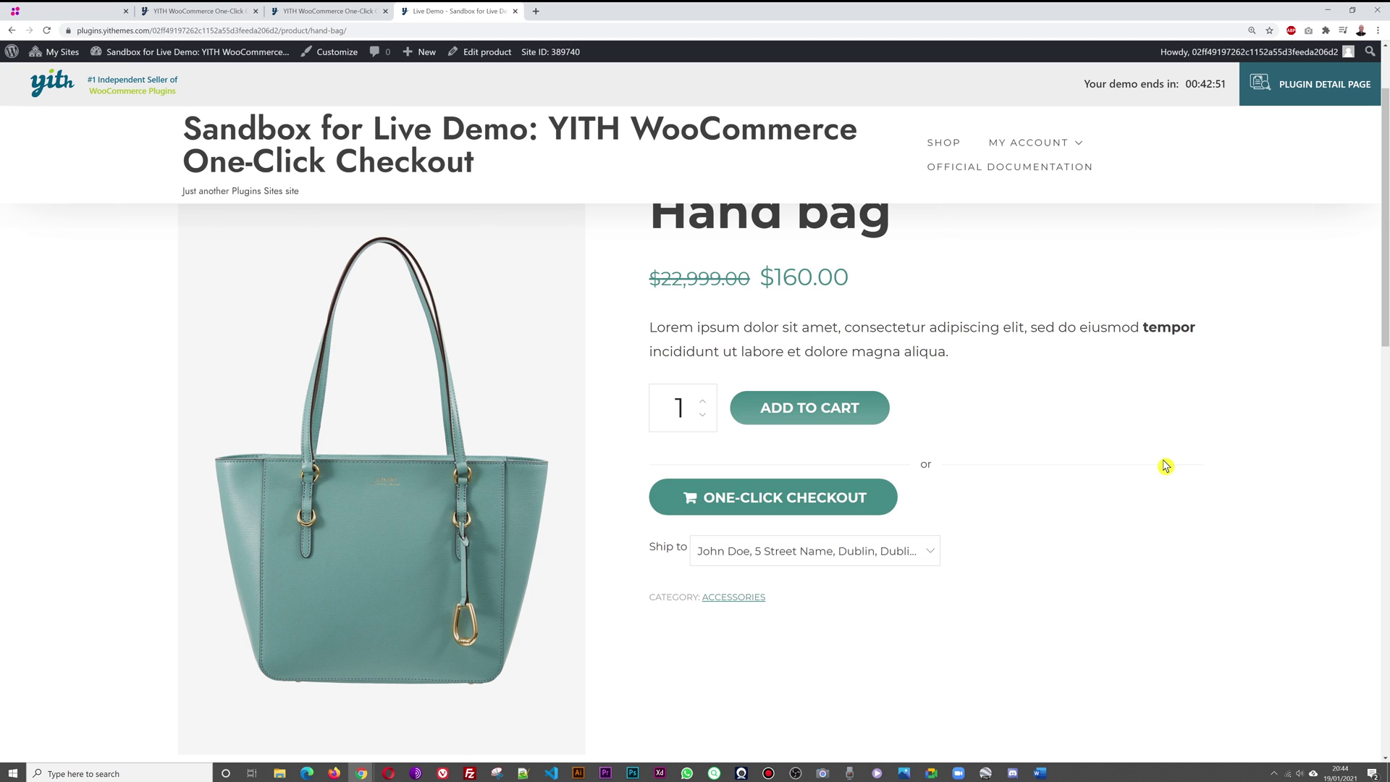
- Reload the Hand bag store page and scroll to confirm the one-click button is gone
key("F5")
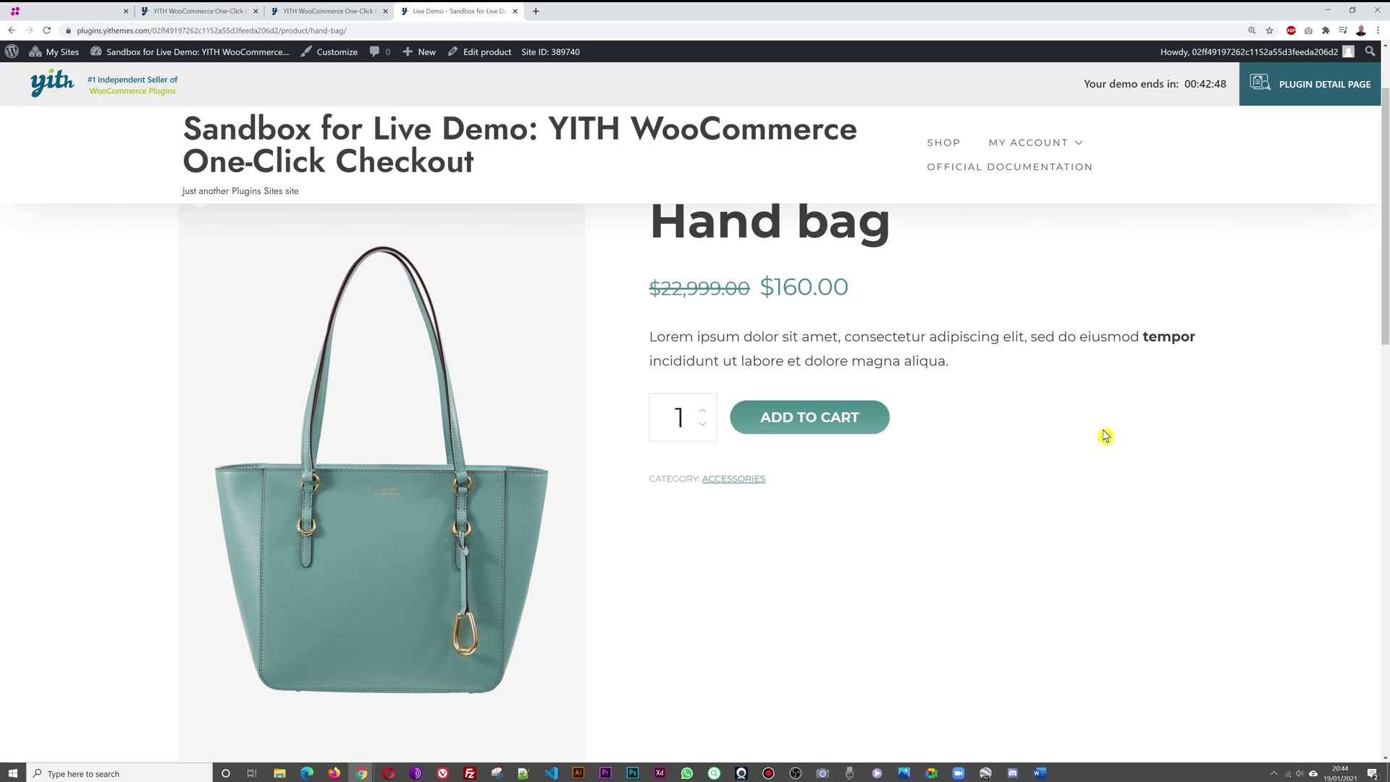
scroll(1105, 435, "down", 4)
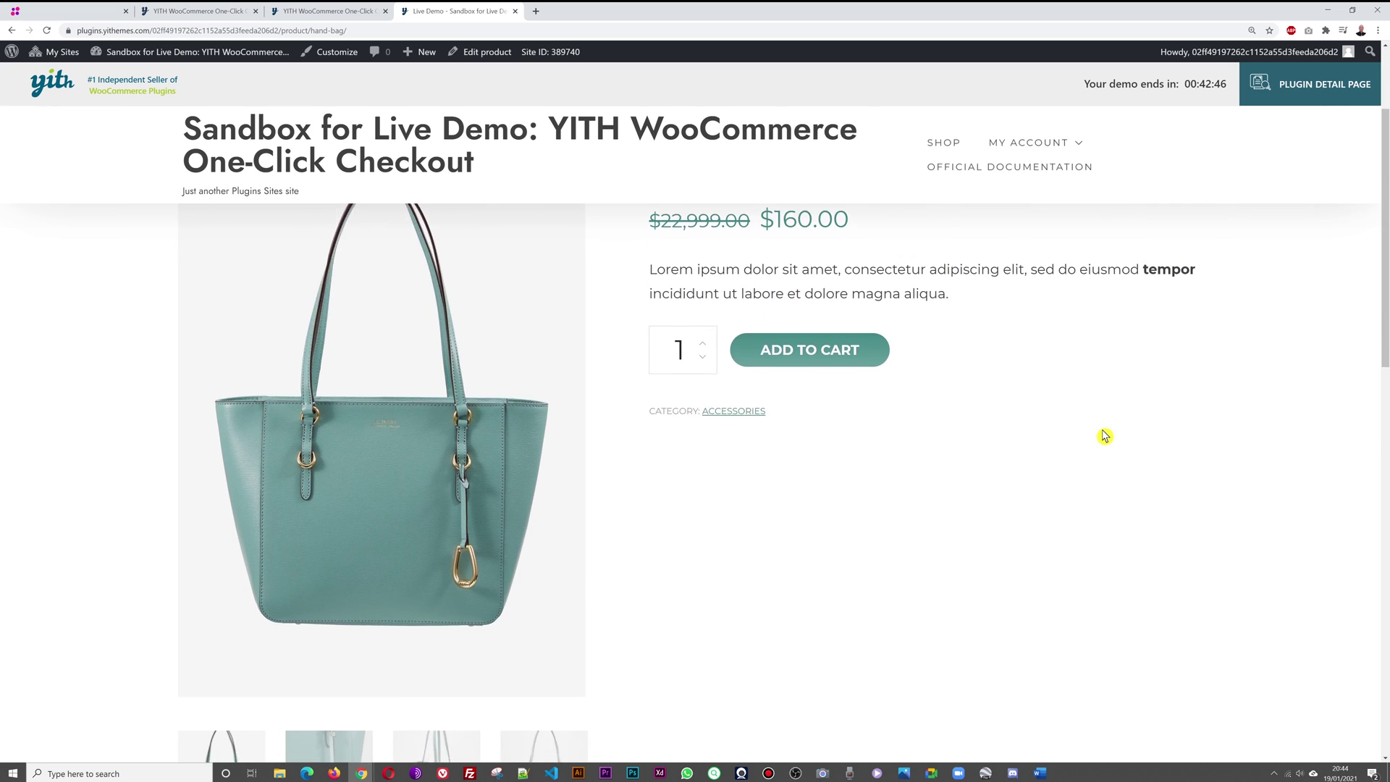
scroll(1105, 435, "up", 5)
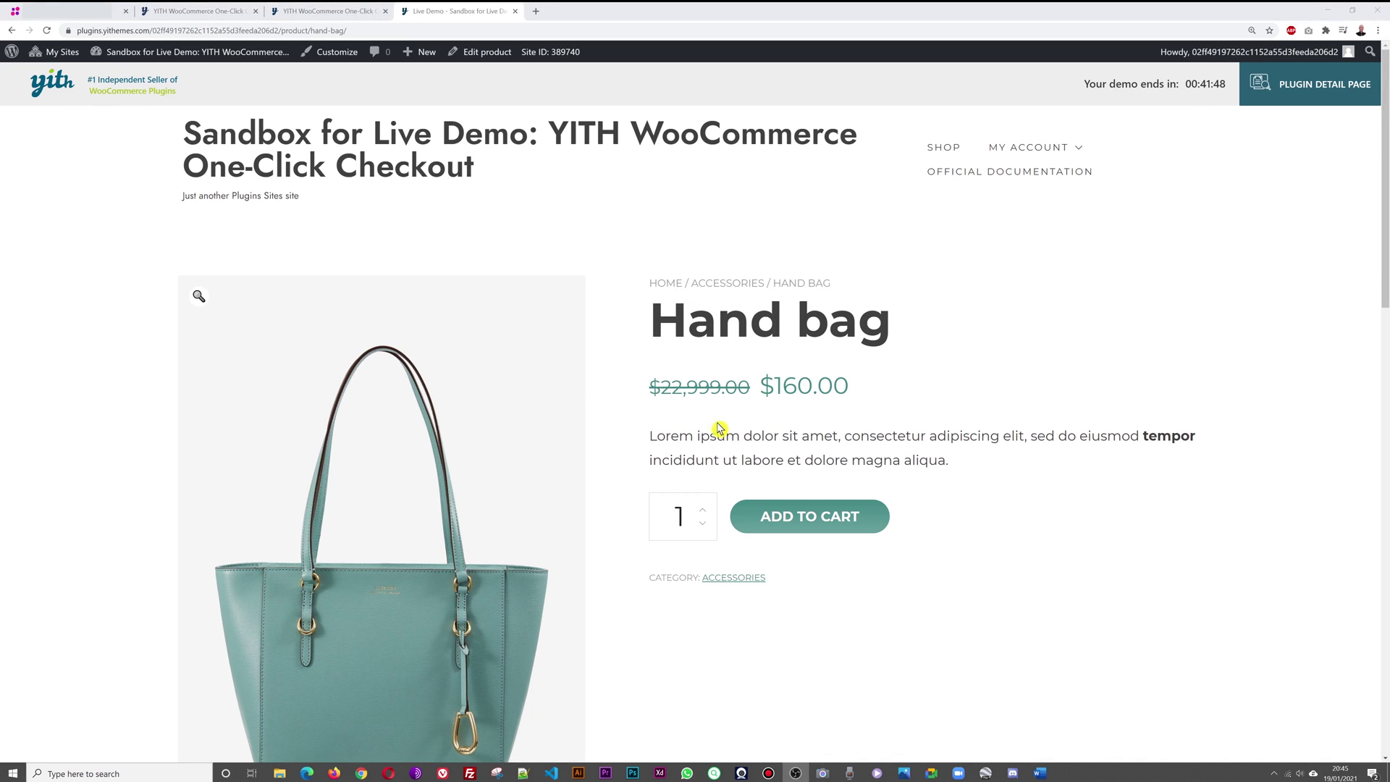
- Remove Hand bag from the exclusion list, then reload its store page to check one-click returns
left_click(313, 11)
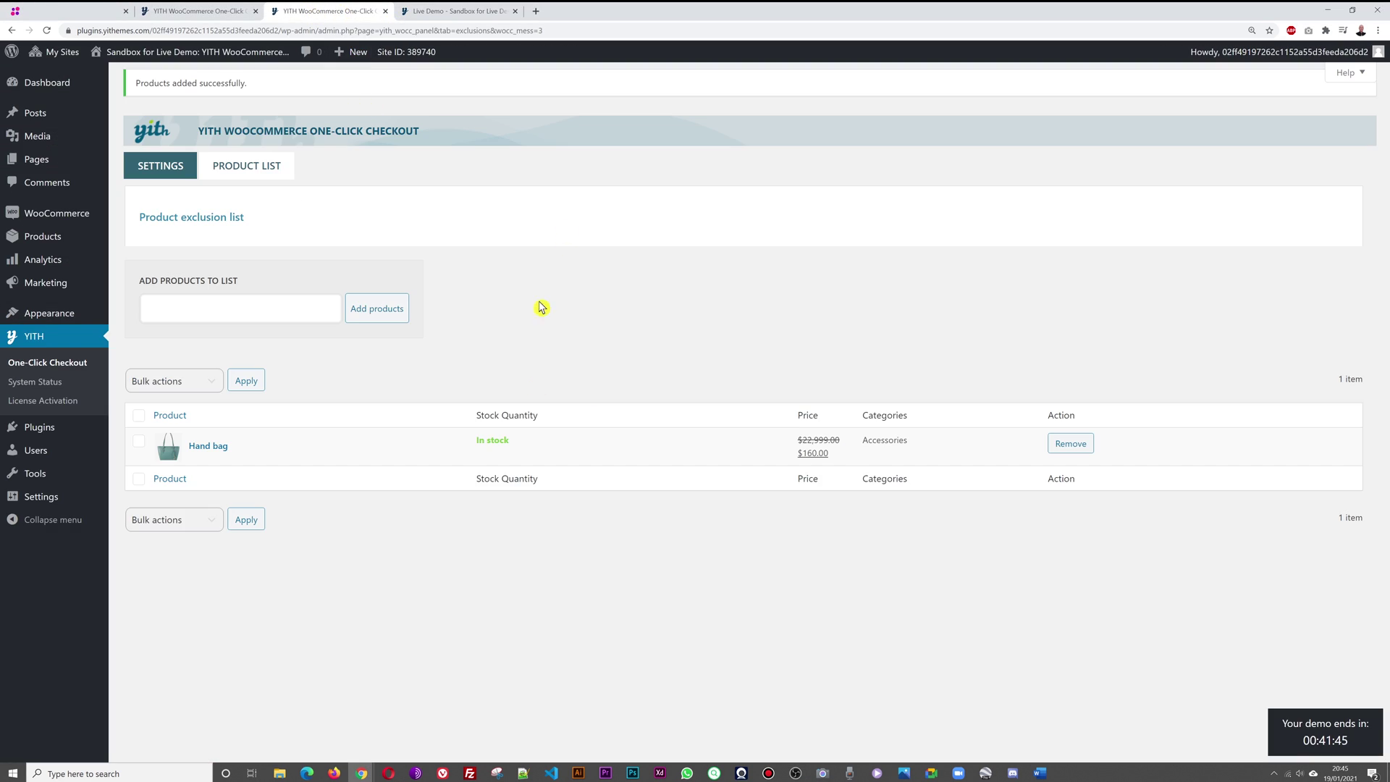
left_click(1069, 444)
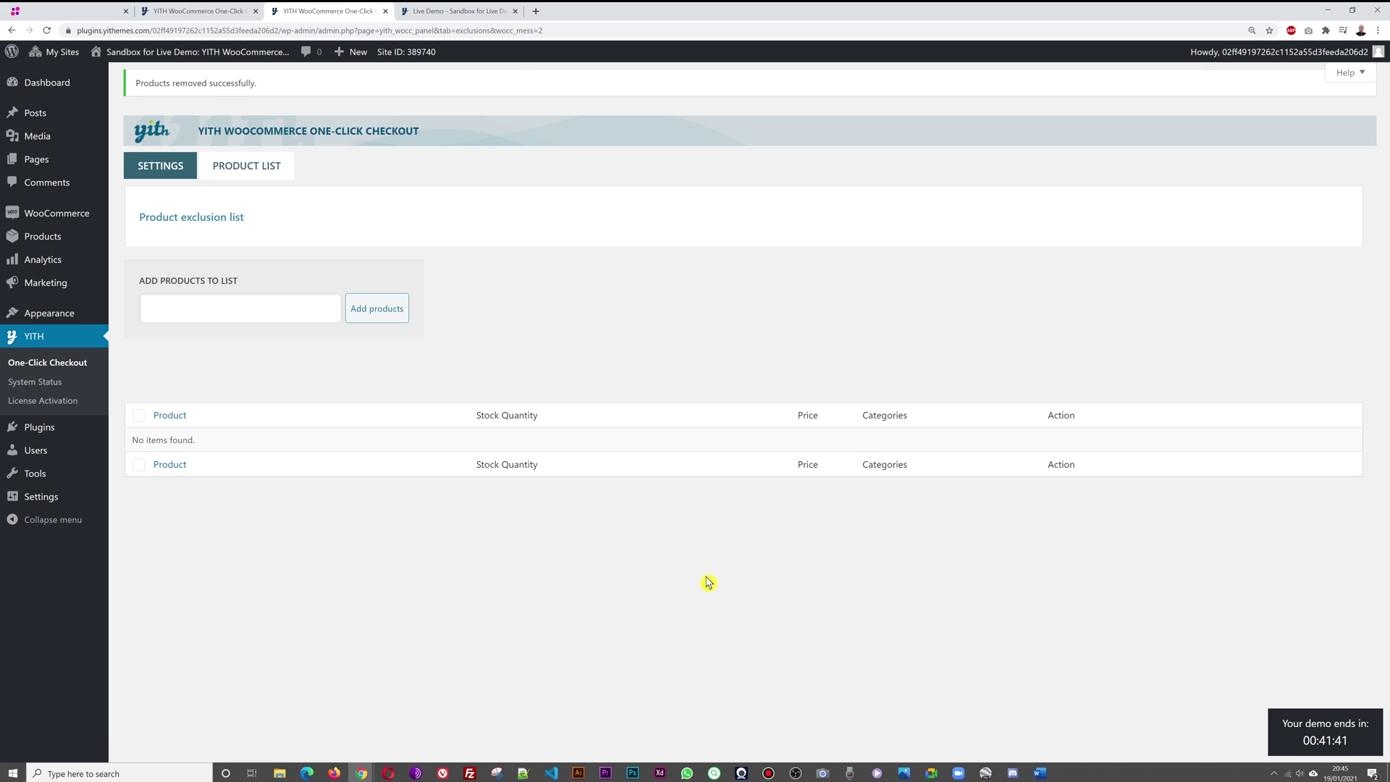
left_click(483, 12)
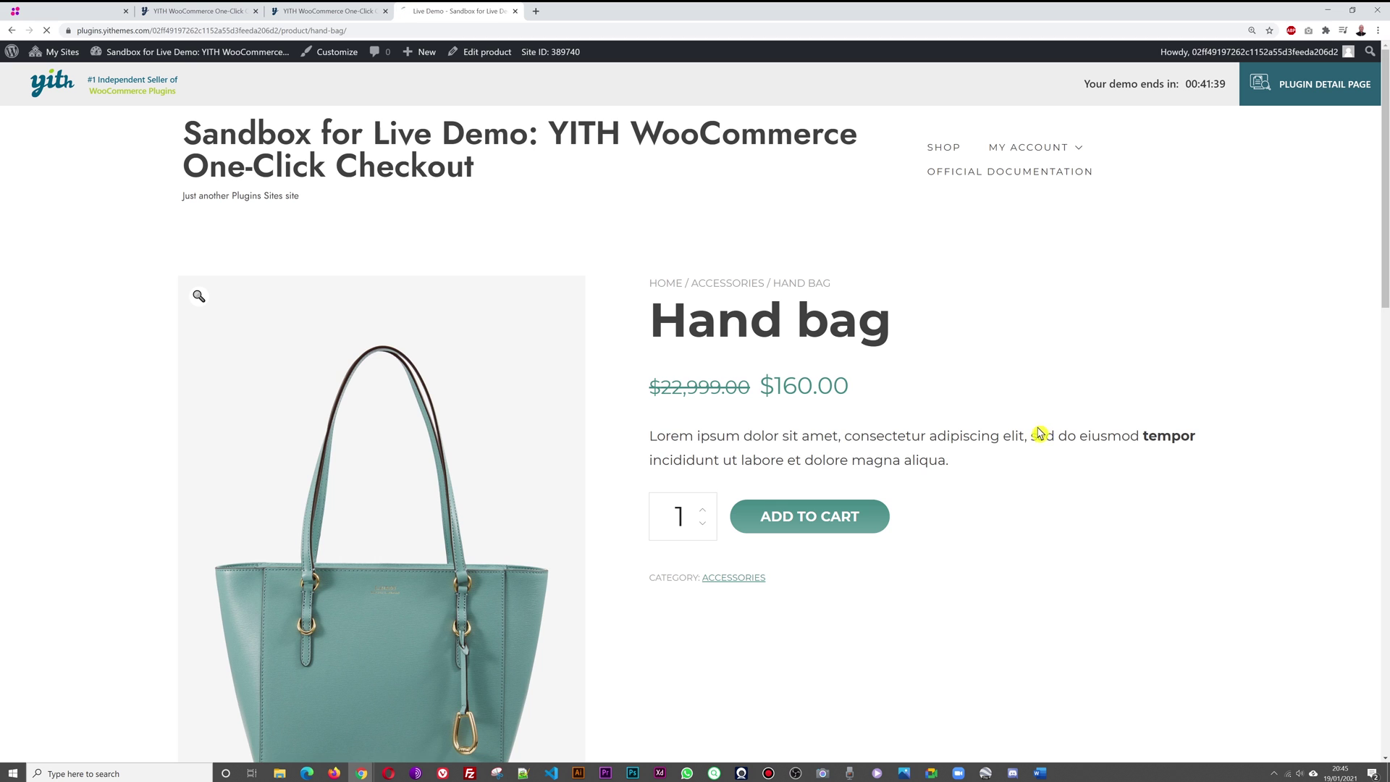
key("F5")
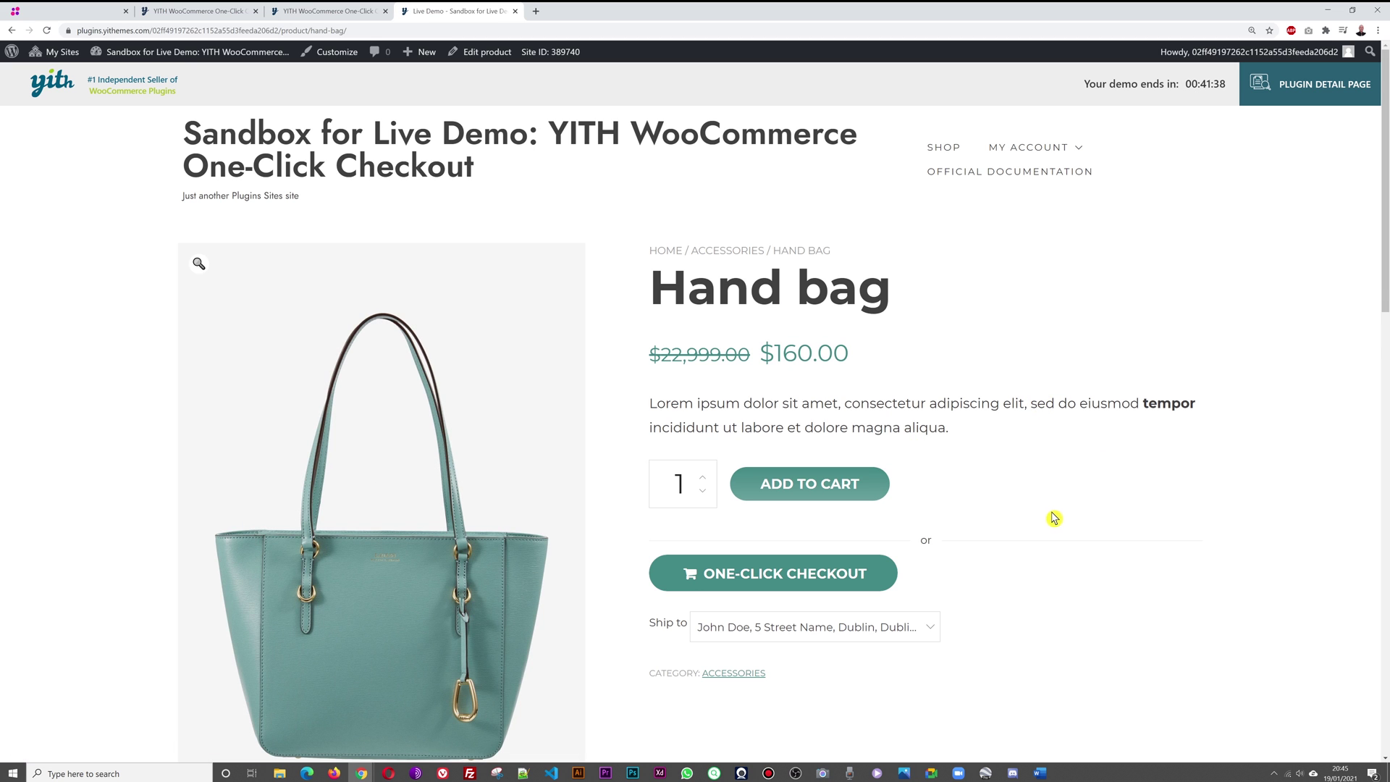
scroll(1049, 519, "down", 1)
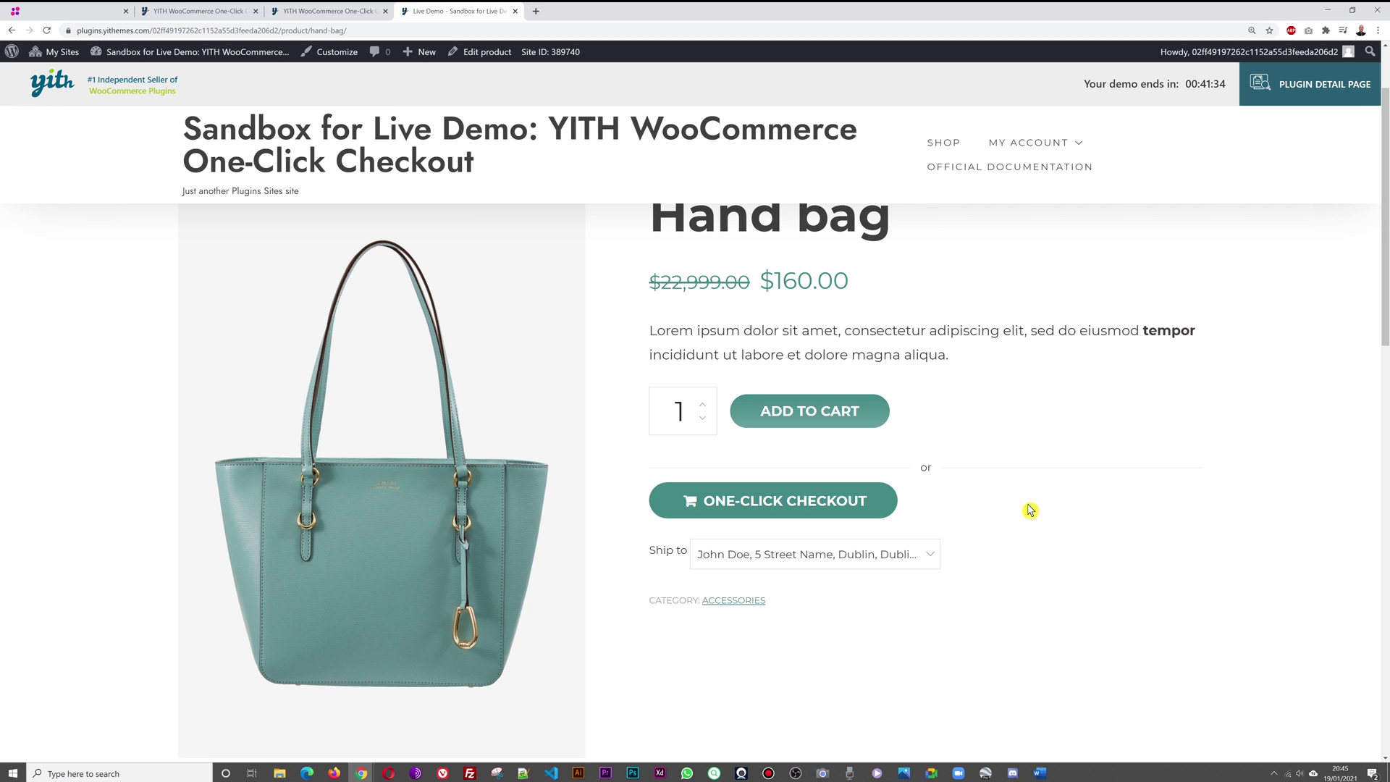
scroll(1126, 509, "up", 1)
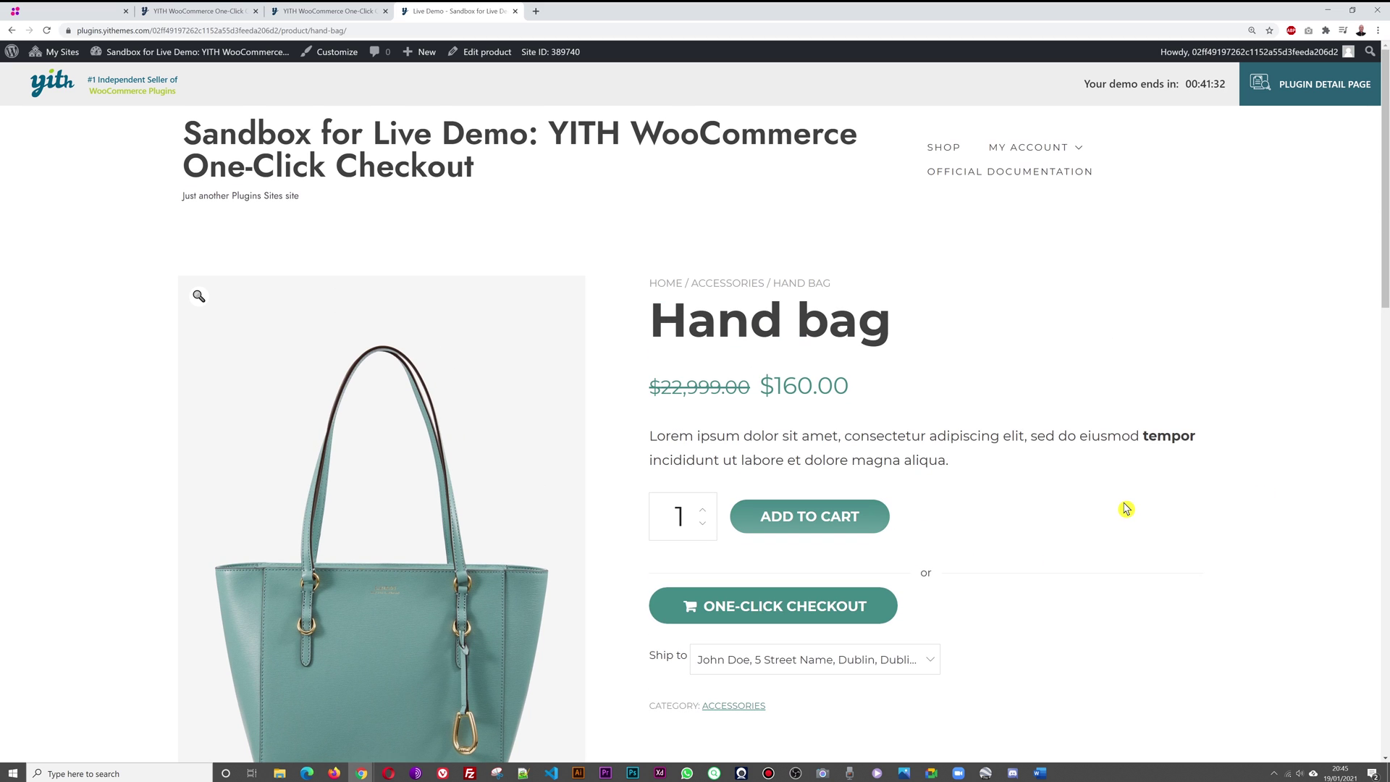
left_click(329, 11)
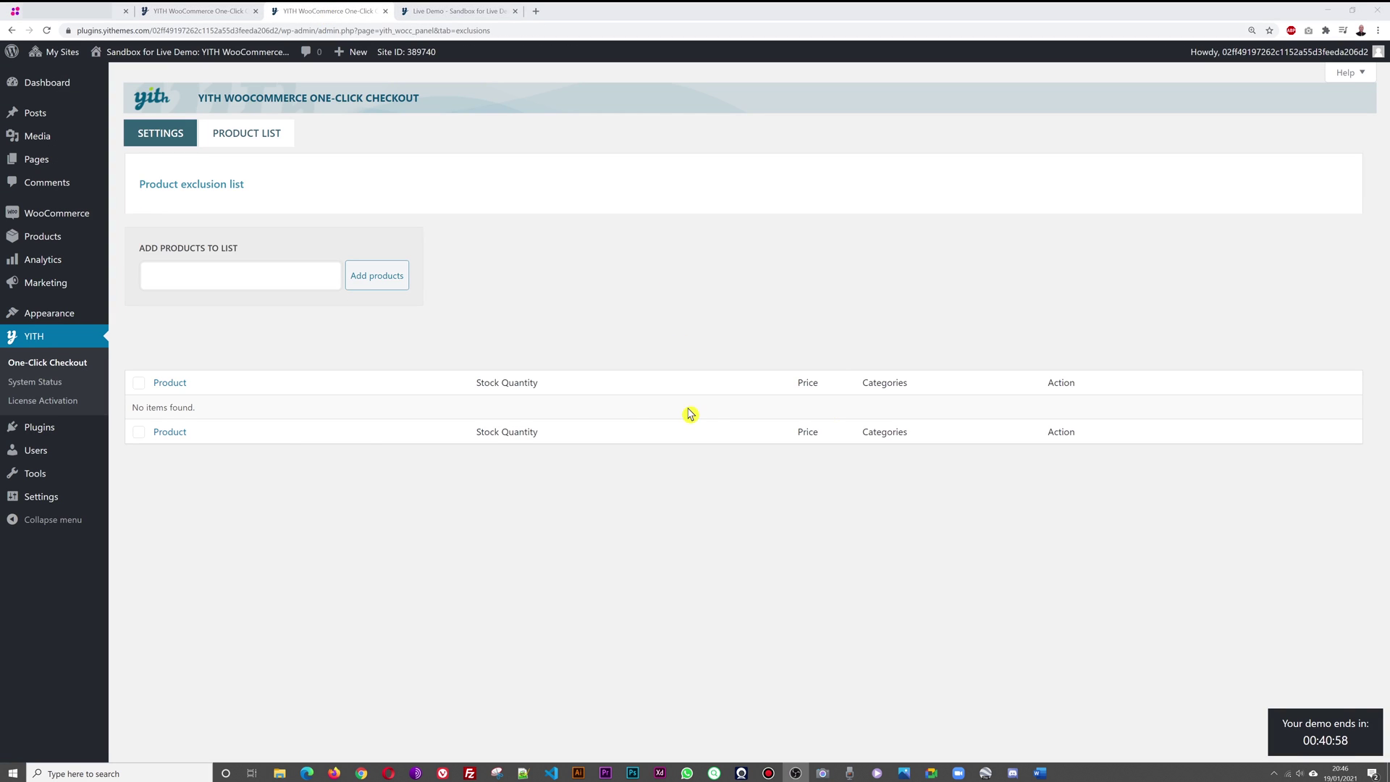
- Open YITH > License Activation, glance at the plugin's sales page, then return to it
left_click(56, 409)
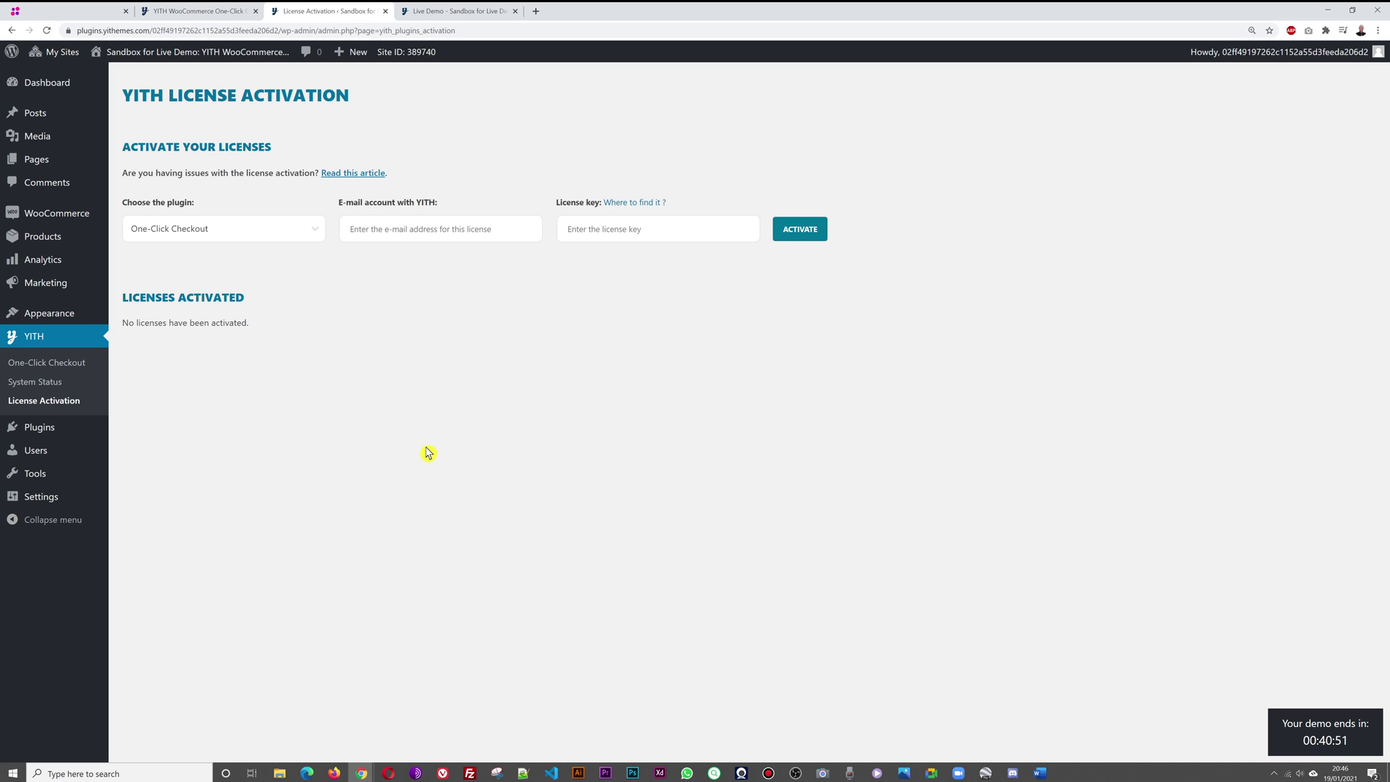
left_click(197, 11)
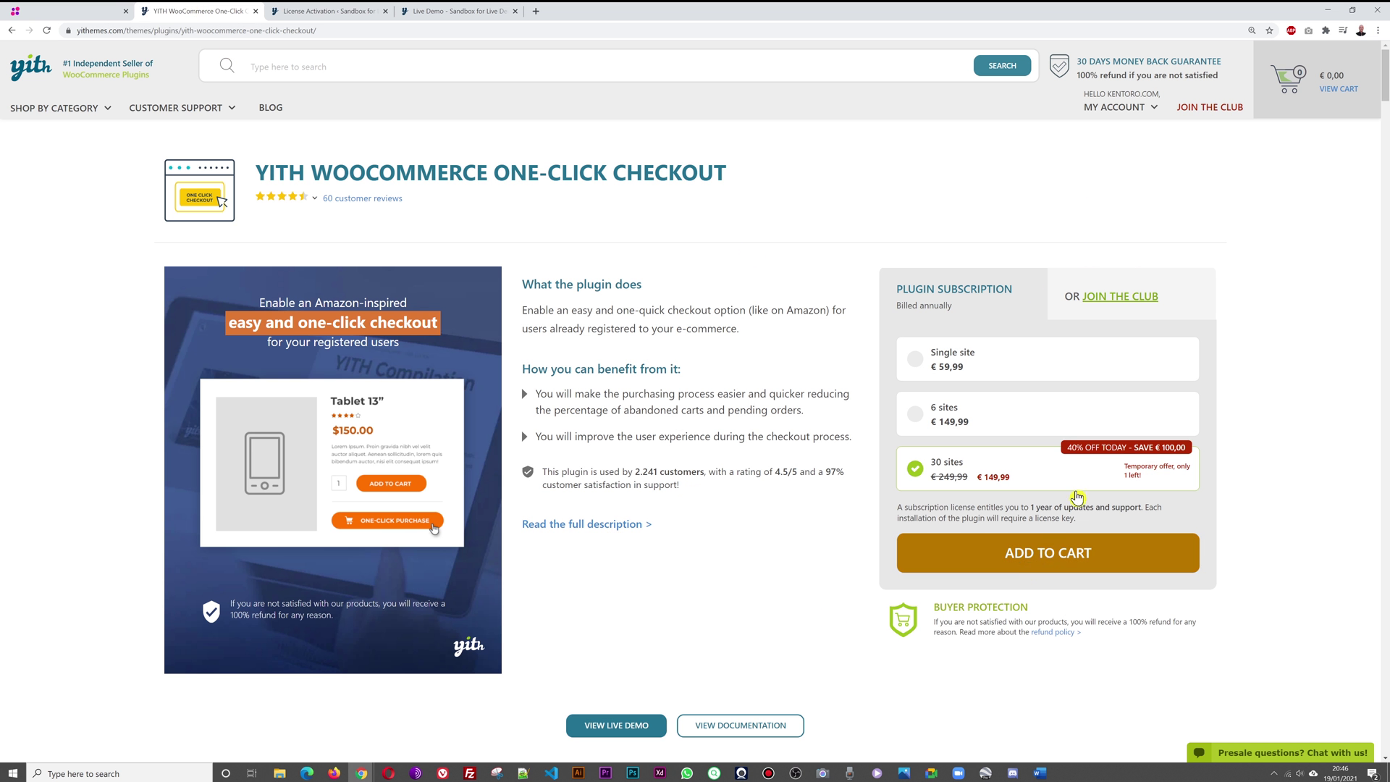
left_click(330, 13)
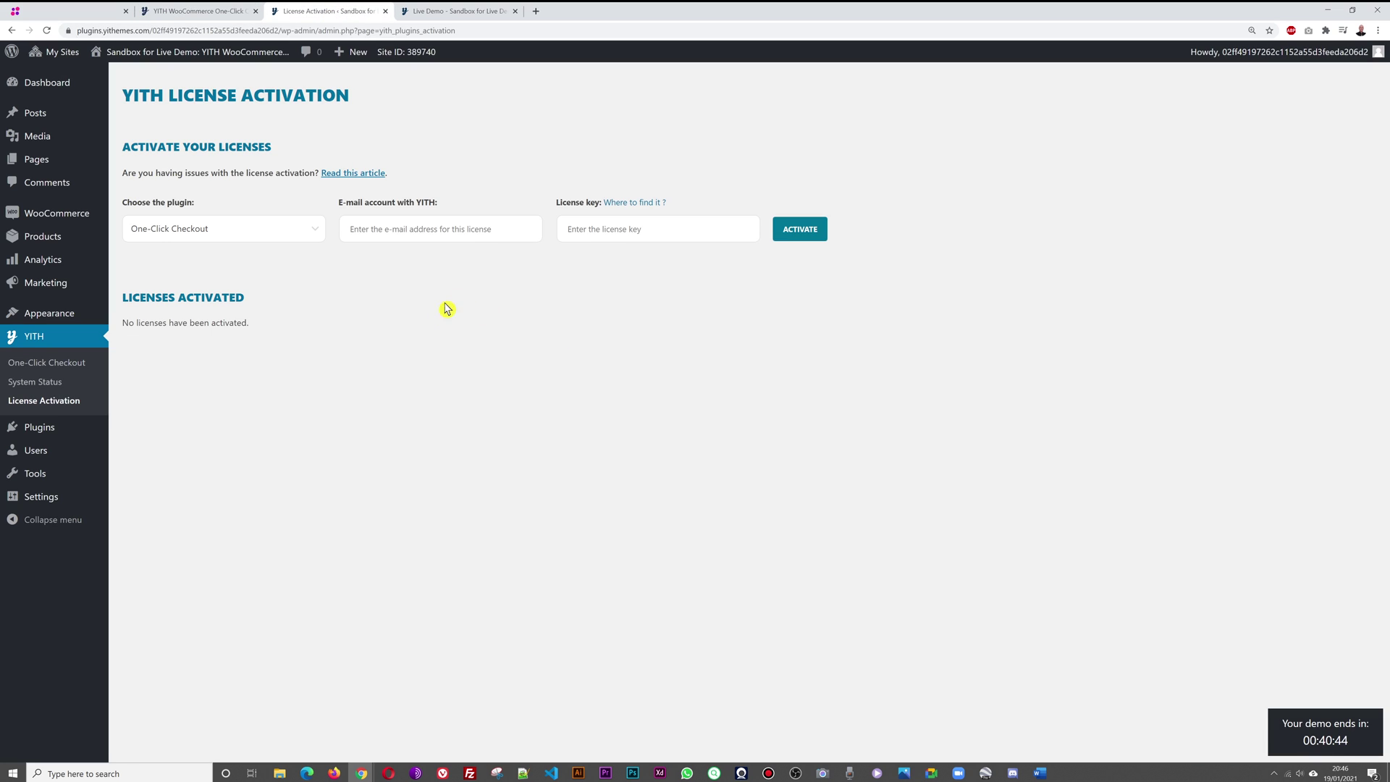